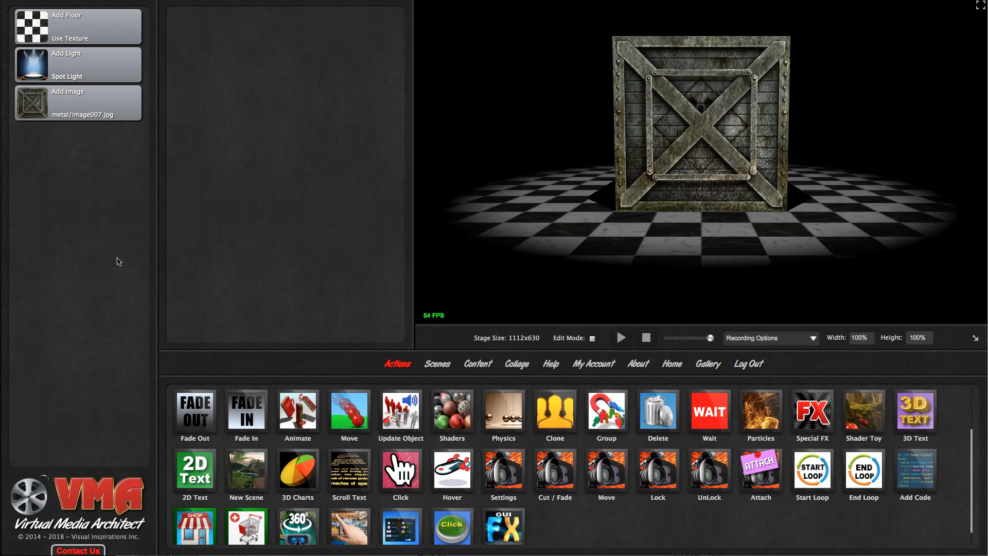
Add a Camera Settings action after the crate image, set its FOV to 60, and orbit the preview.
left_click_drag(503, 469, 101, 228)
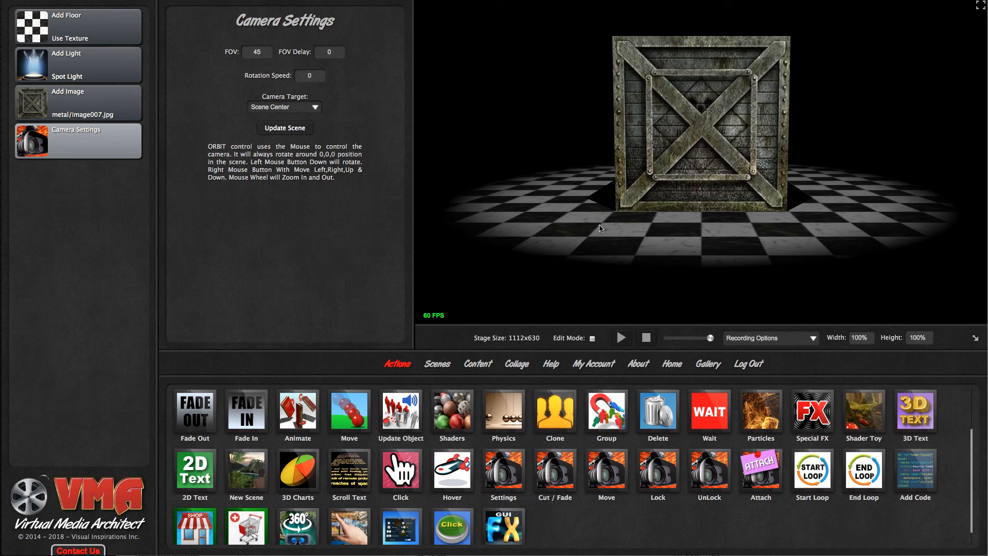
left_click_drag(599, 228, 508, 235)
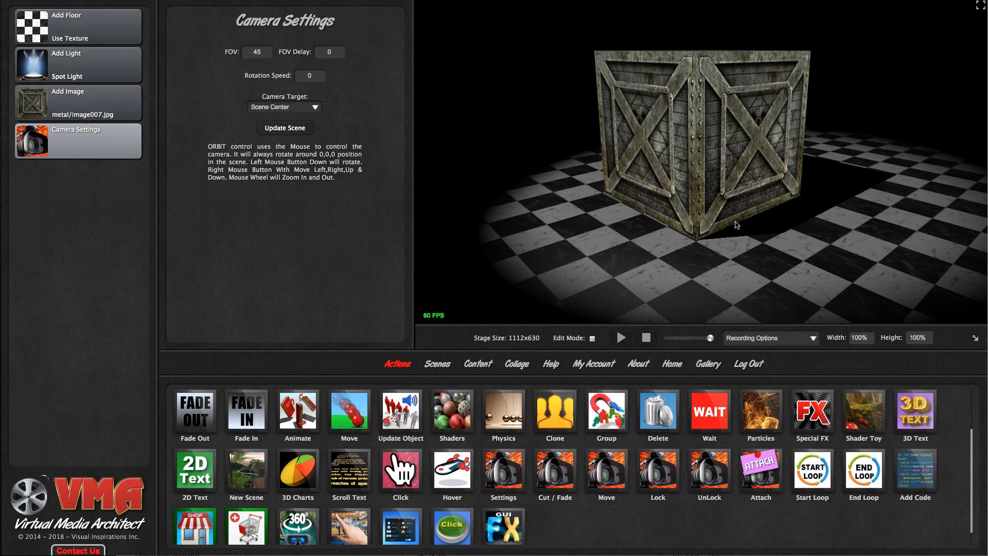
left_click_drag(810, 250, 871, 237)
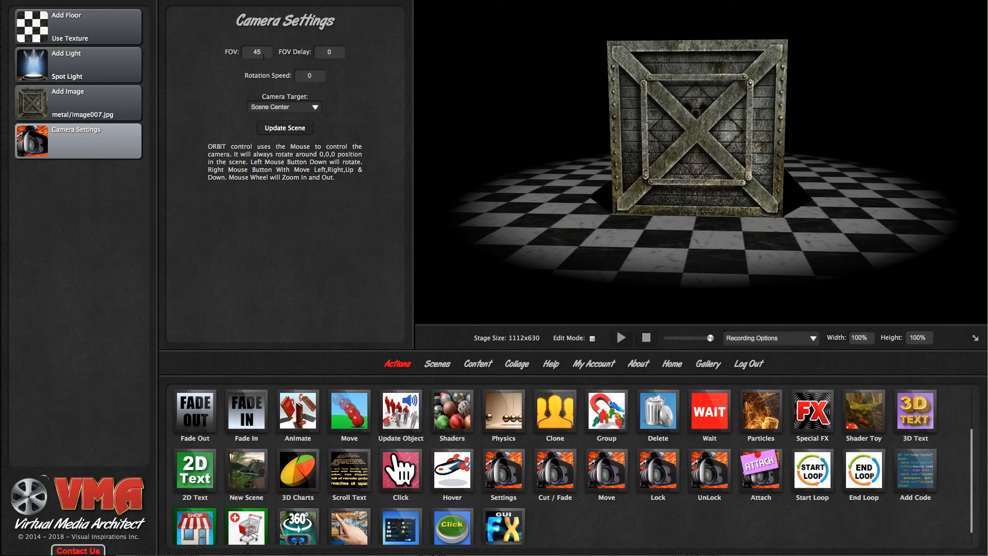
left_click_drag(262, 53, 239, 55)
type("60")
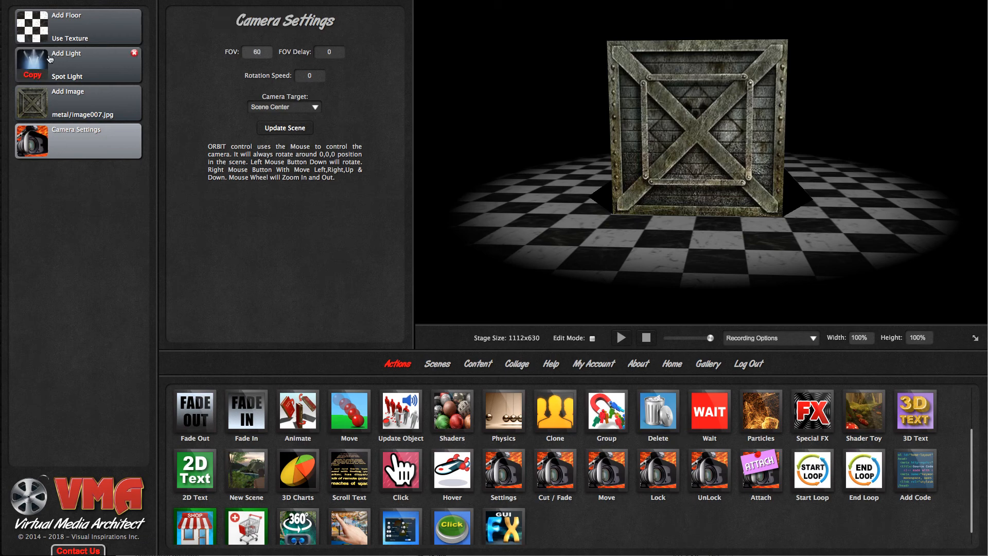
left_click(218, 80)
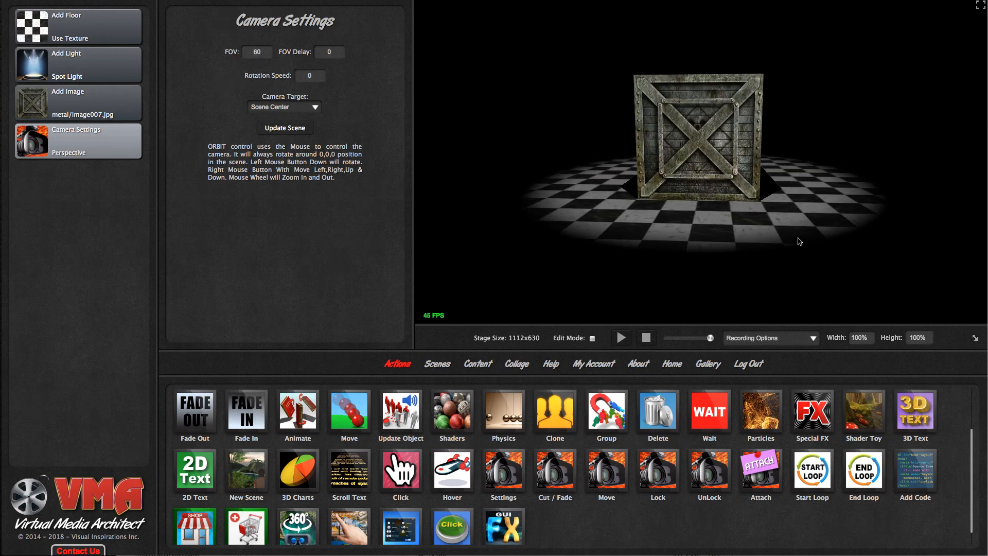
left_click_drag(640, 132, 665, 249)
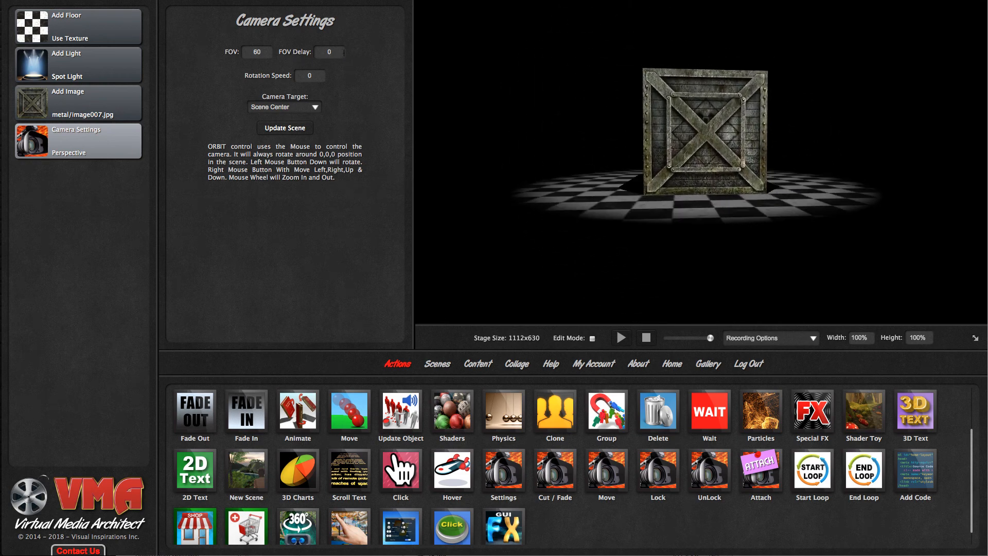
Set the camera's FOV delay to 2 and FOV to 45, checking the crate from several angles and distances.
left_click(330, 52)
double_click(260, 52)
type("45")
left_click(368, 105)
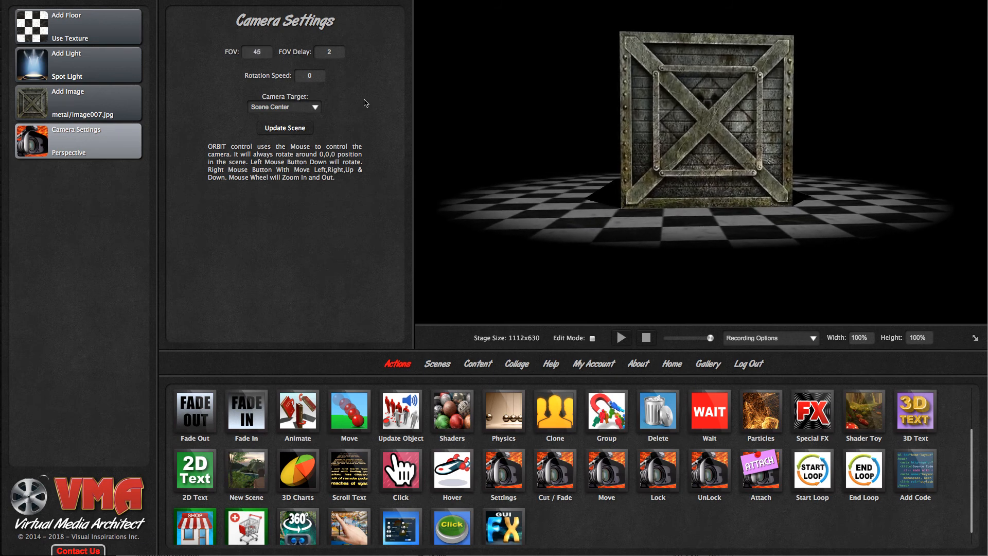
left_click_drag(569, 217, 822, 228)
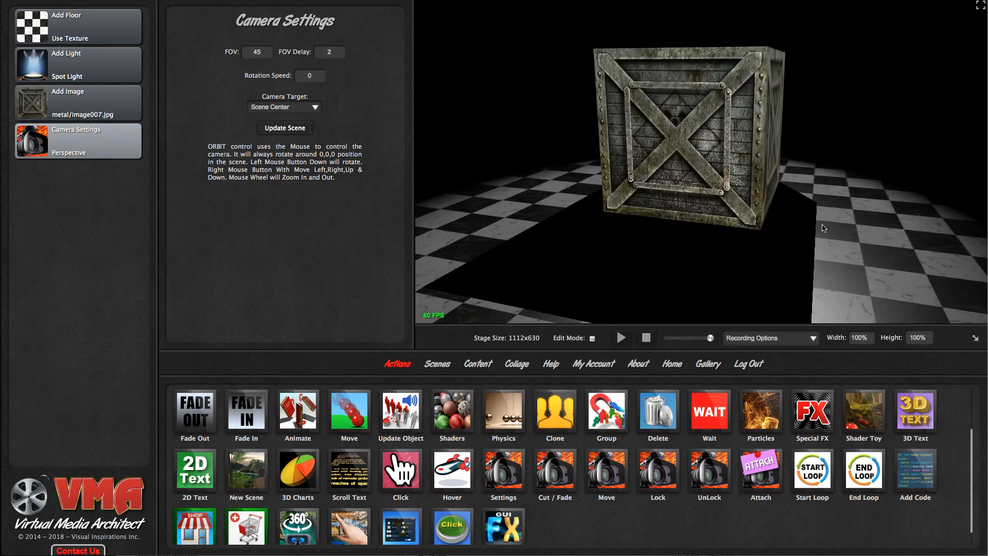
scroll(824, 230, "down", 5)
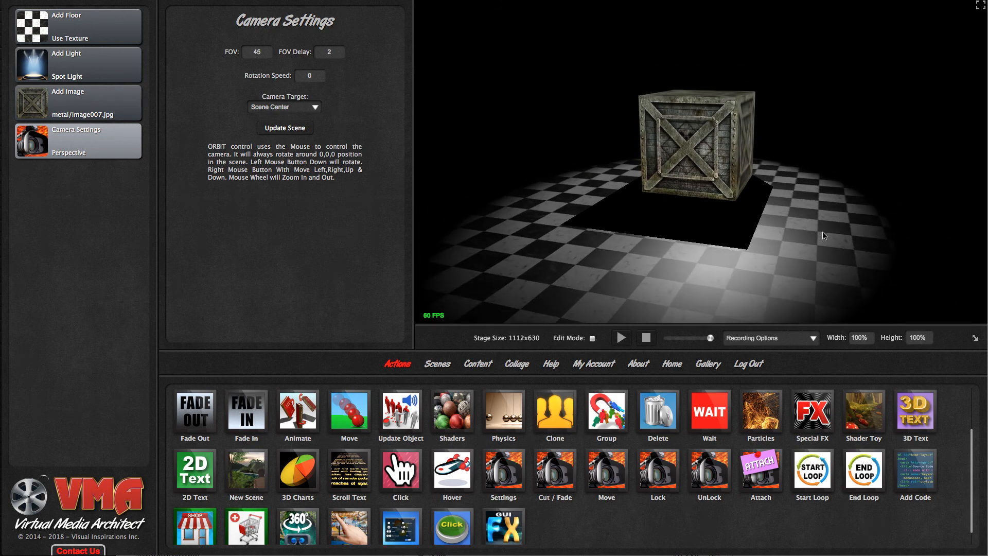
left_click_drag(824, 236, 573, 217)
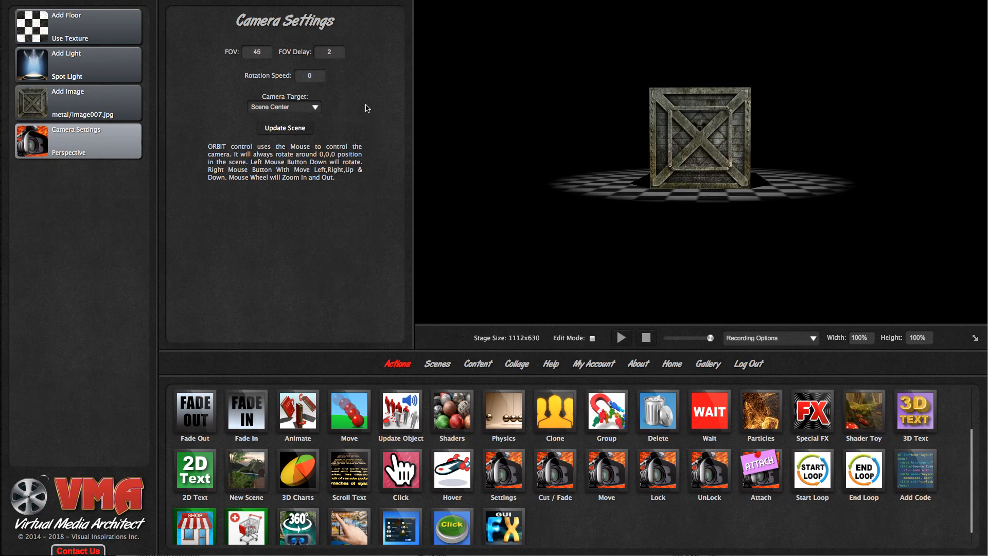
scroll(642, 214, "up", 5)
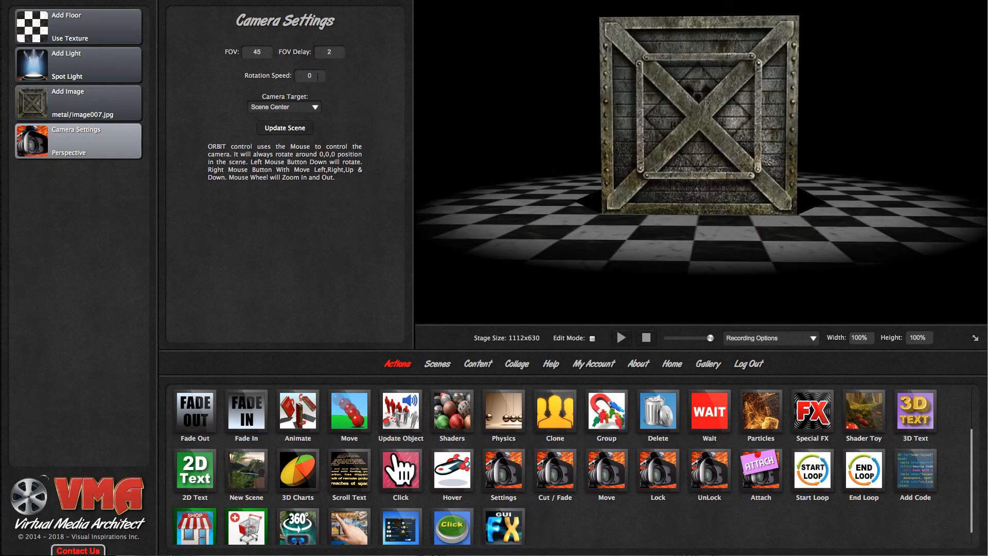
Set the camera's rotation speed to 1, then reverse the rotation with a speed of -1.
double_click(318, 77)
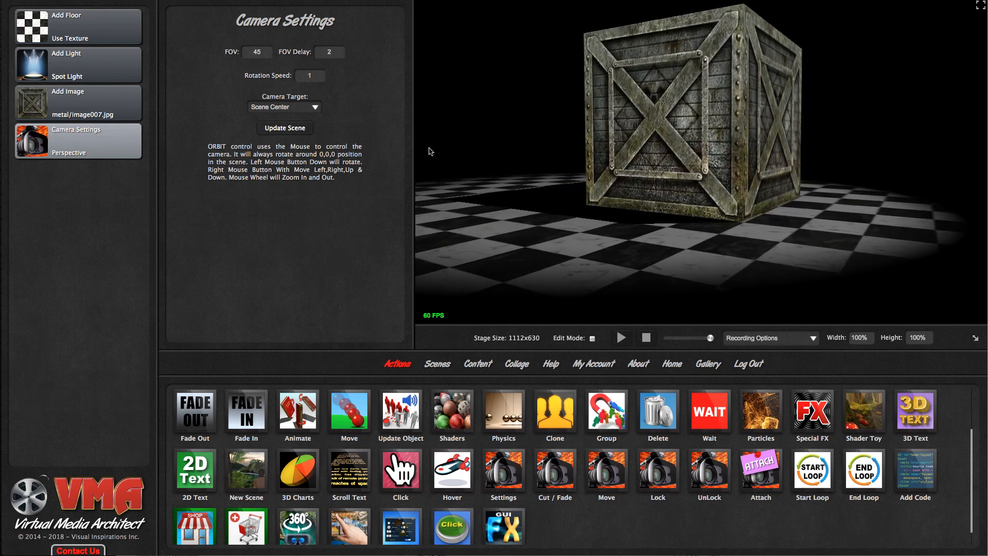
left_click(306, 75)
type("-")
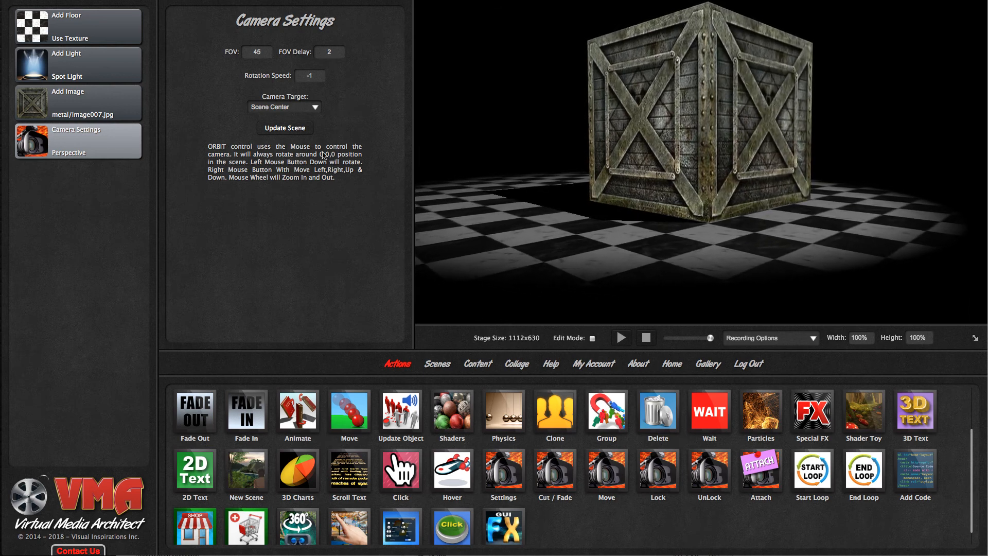
Delete the Camera Settings action from the scene and replay the scene.
mouse_move(135, 143)
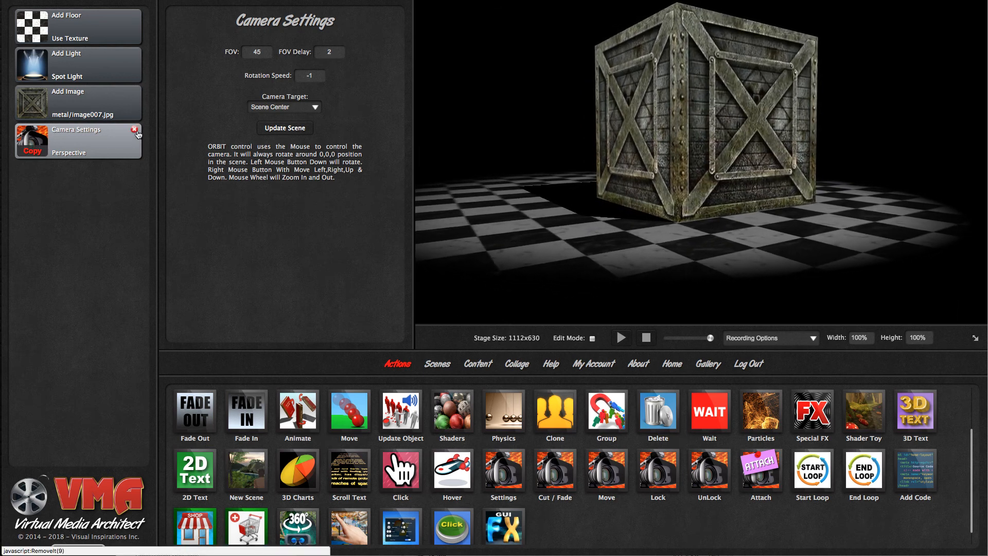
left_click(135, 130)
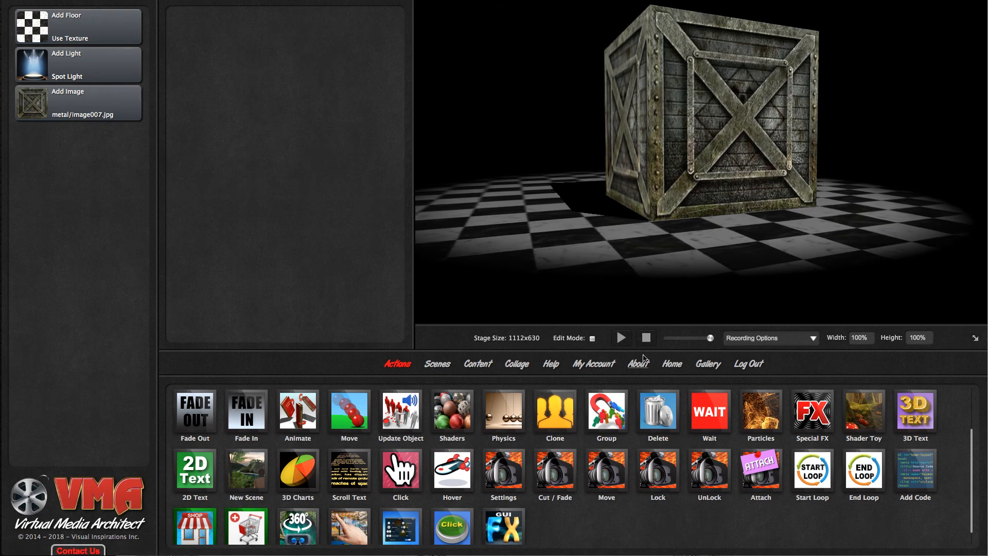
left_click(622, 339)
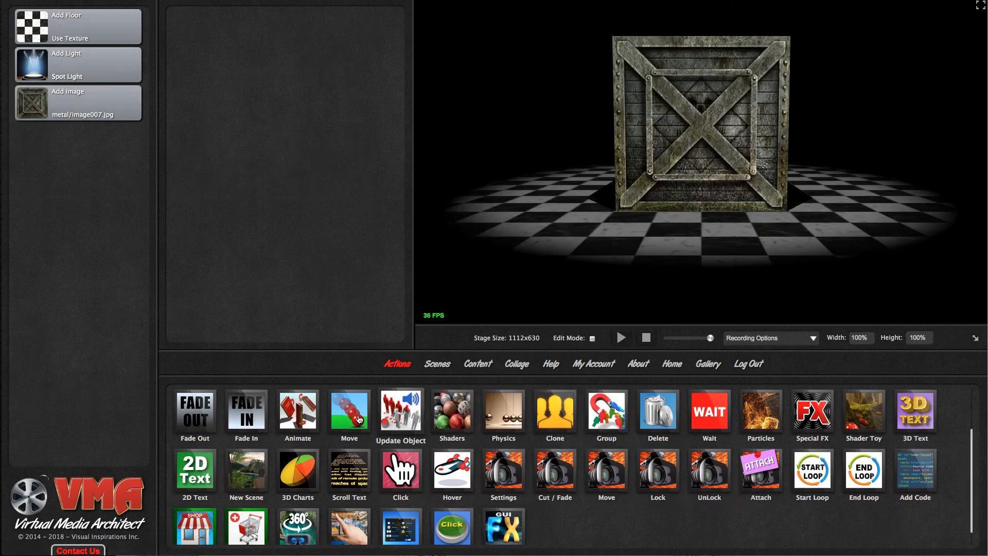
Add a Move Camera action and grab its ending coordinates from a zoomed-out view with the camera orbited past the crate's corner.
left_click_drag(616, 477, 89, 212)
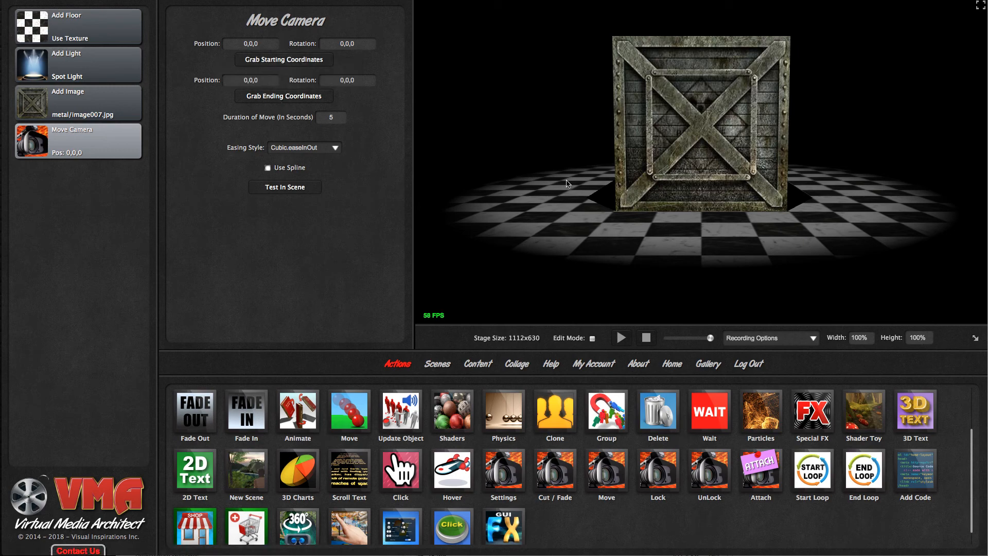
left_click_drag(537, 156, 535, 176)
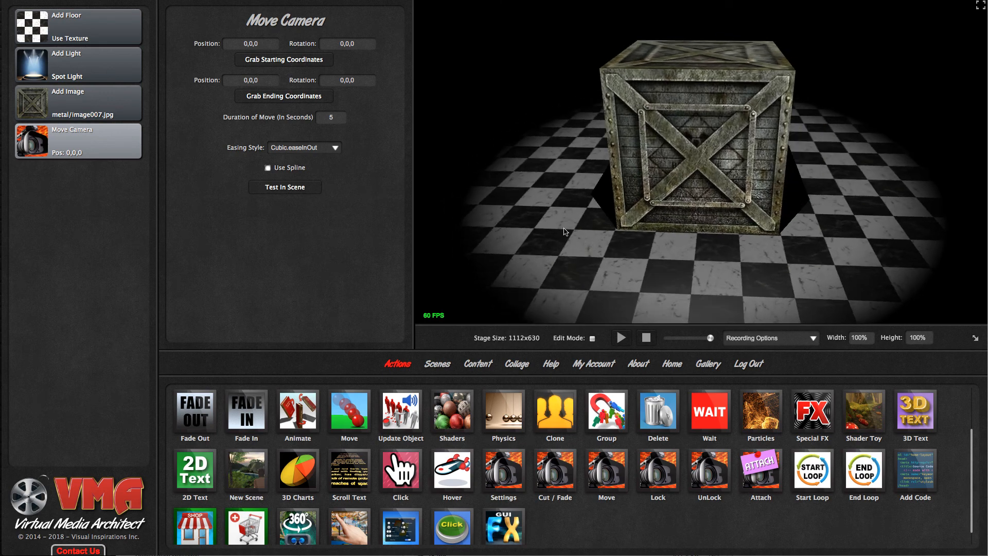
left_click_drag(562, 230, 544, 214)
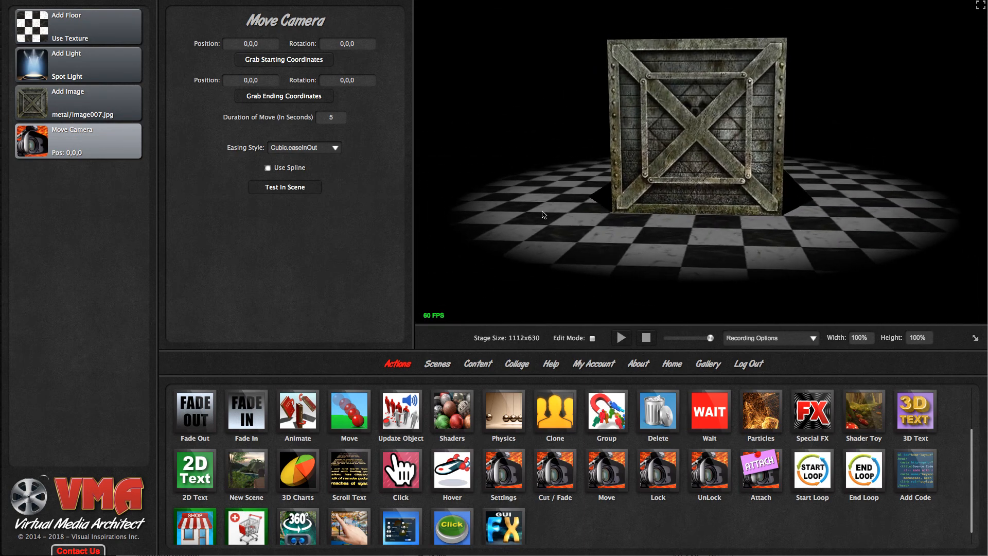
mouse_move(558, 174)
left_mouse_down()
mouse_move(568, 246)
mouse_move(633, 216)
mouse_move(600, 174)
mouse_move(831, 171)
mouse_move(577, 169)
mouse_move(522, 179)
mouse_move(595, 186)
mouse_move(543, 178)
left_mouse_up()
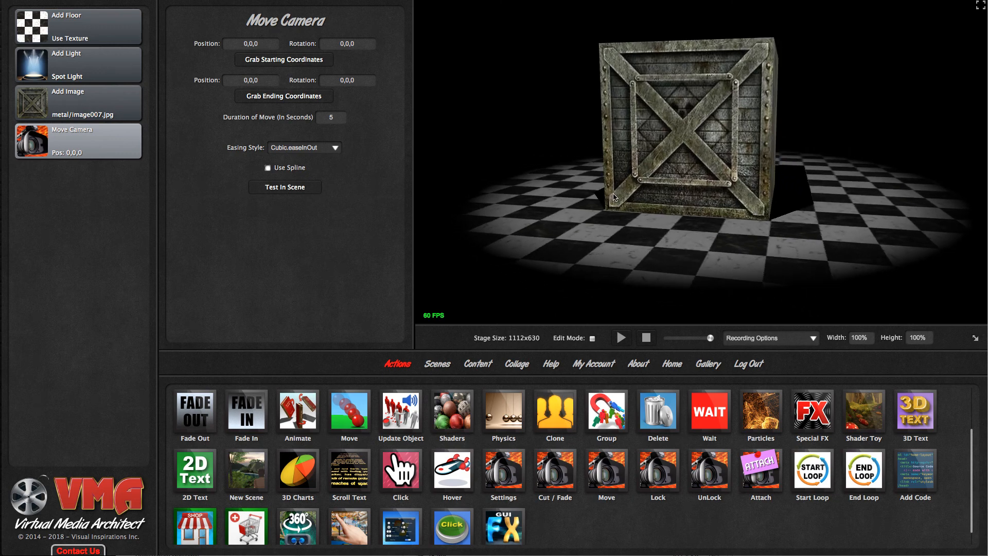
scroll(614, 197, "down", 6)
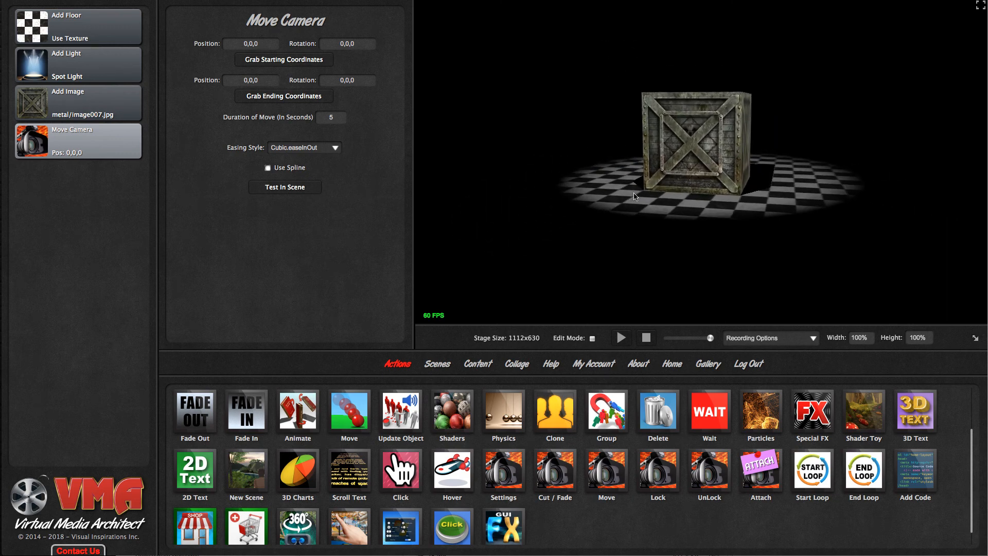
scroll(626, 184, "up", 2)
scroll(620, 178, "up", 4)
left_click_drag(572, 221, 483, 220)
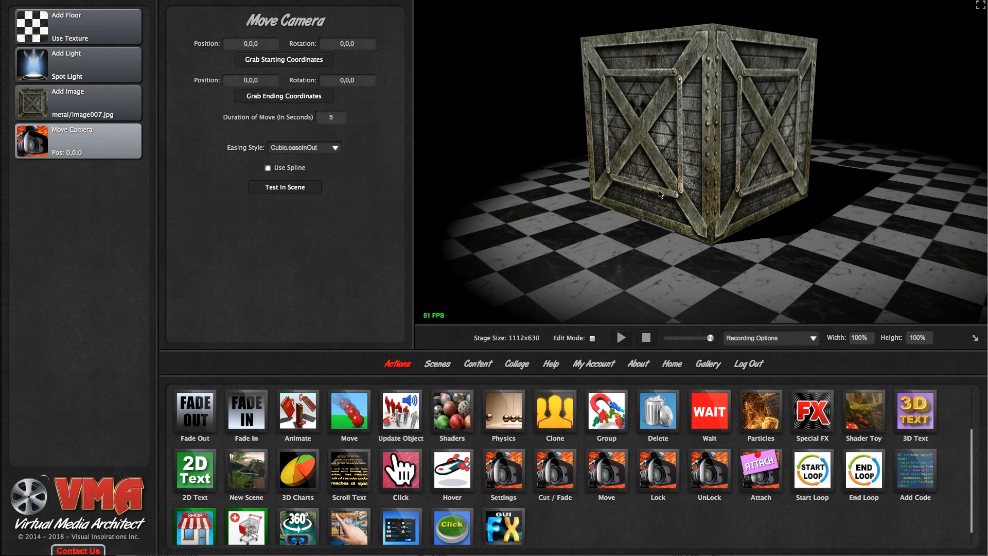
left_click_drag(582, 198, 551, 196)
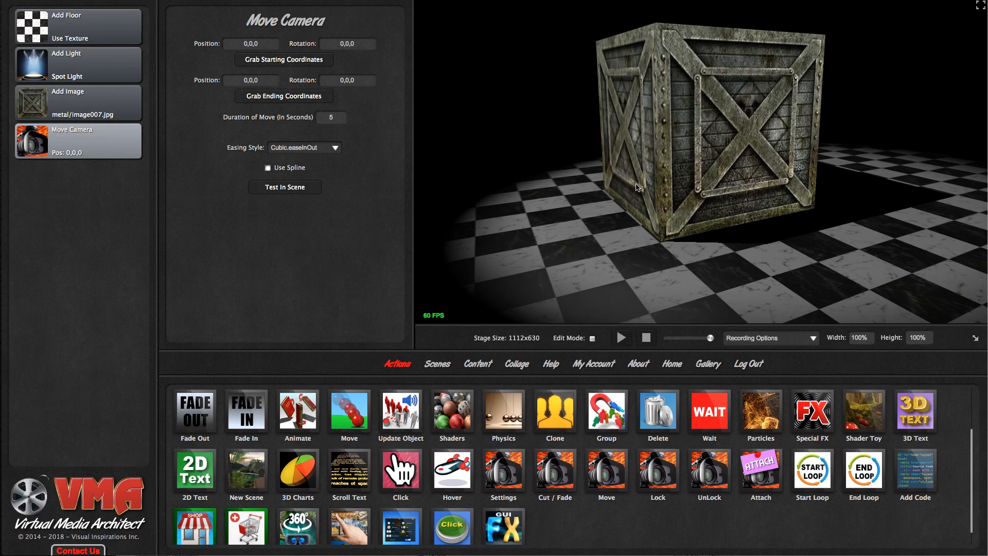
scroll(637, 184, "down", 3)
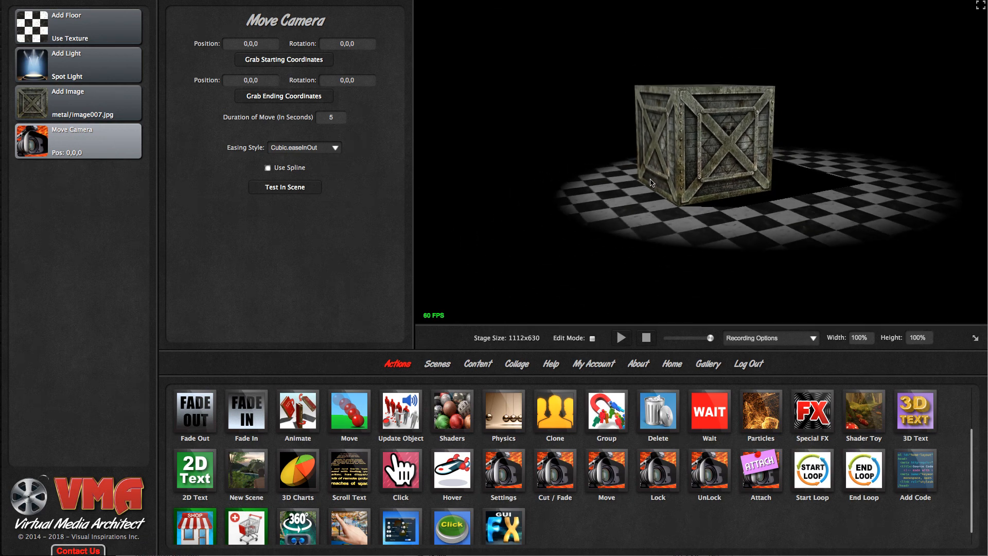
scroll(651, 182, "down", 2)
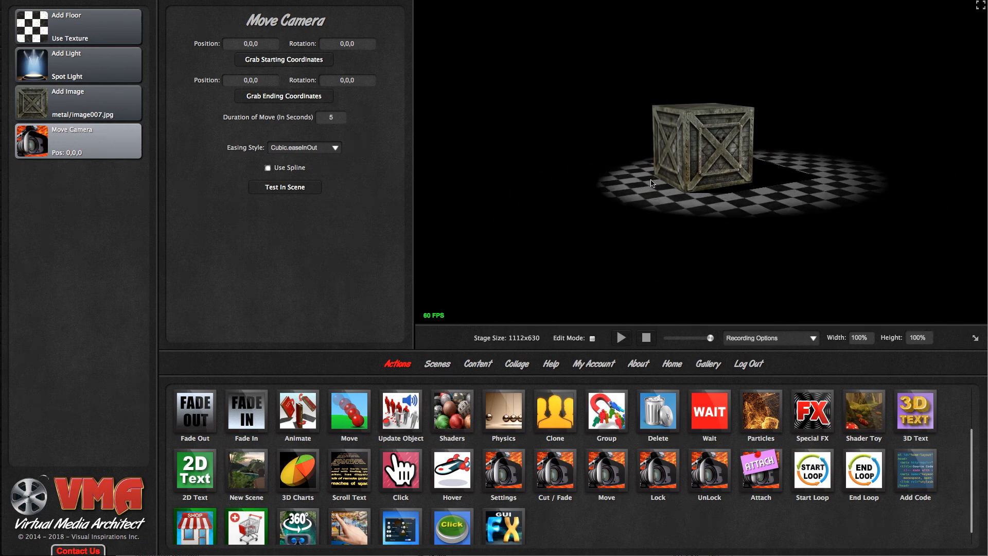
left_click(305, 102)
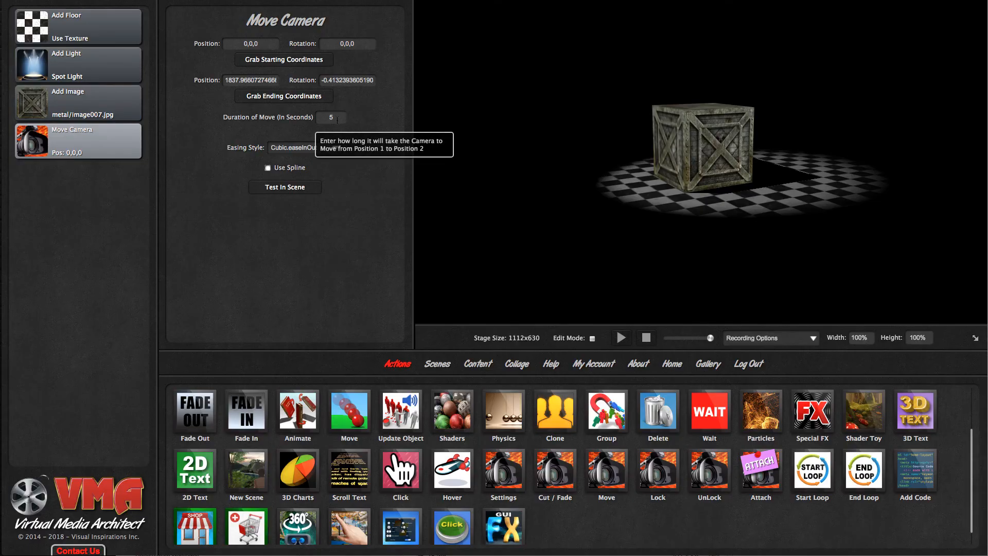
Review the easing styles available for the camera move without changing the selection, and replay the scene.
left_click(311, 150)
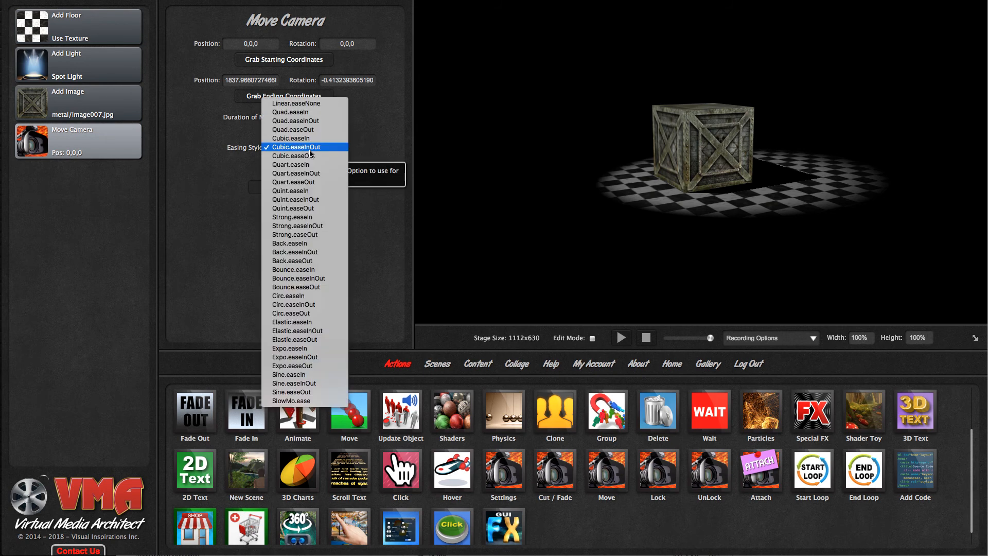
left_click(436, 152)
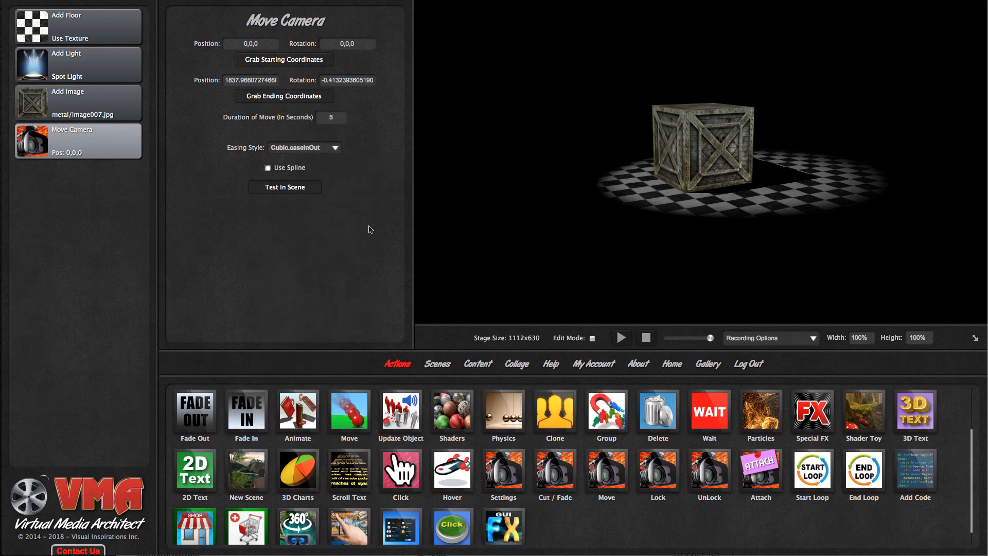
left_click(646, 338)
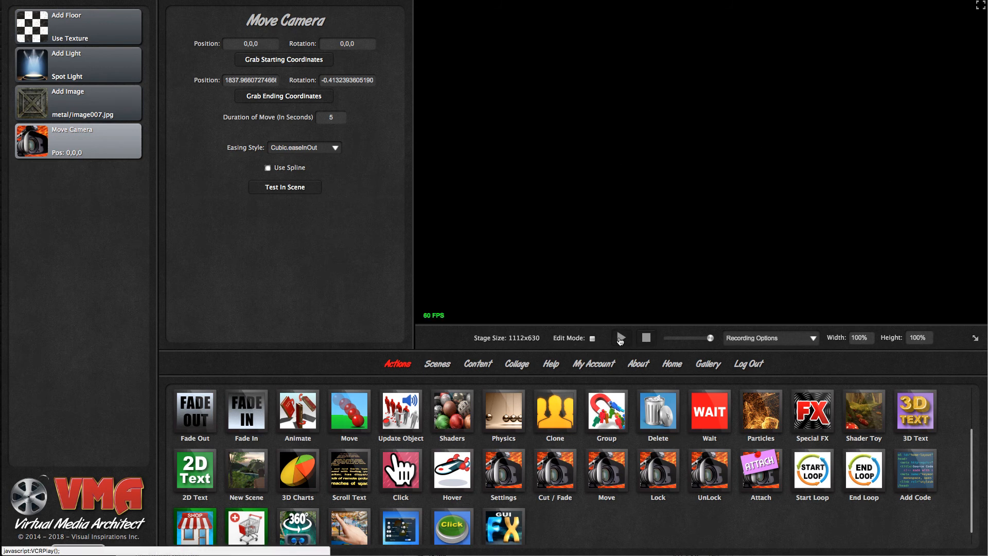
left_click(620, 339)
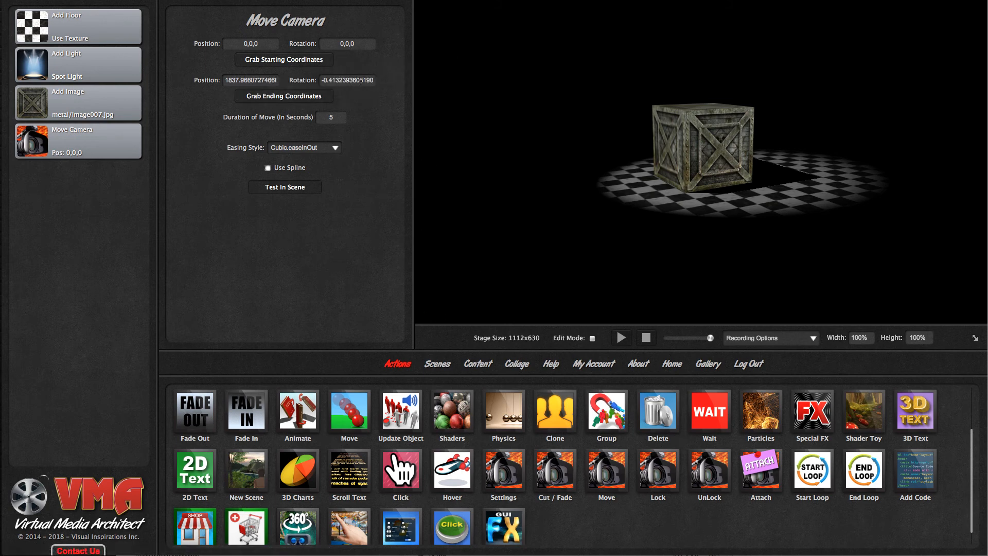
Grab the move's starting coordinates with the camera orbited to the opposite side of the crate, and test the move in the scene.
left_click_drag(570, 232, 769, 230)
left_click(288, 60)
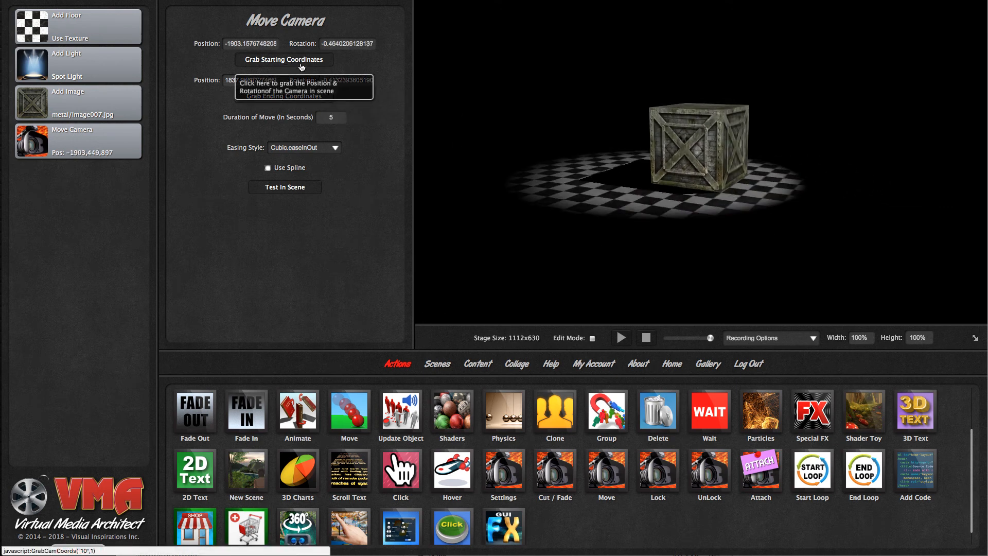
left_click(291, 188)
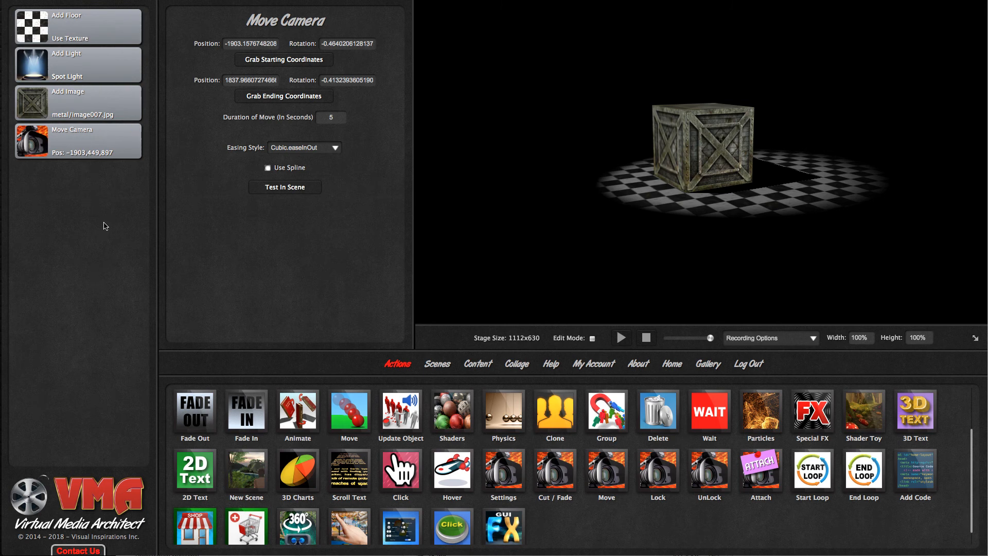
Add a Lock Camera action after the camera move, and unlock the camera in the preview to orbit it again.
left_click_drag(661, 481, 101, 222)
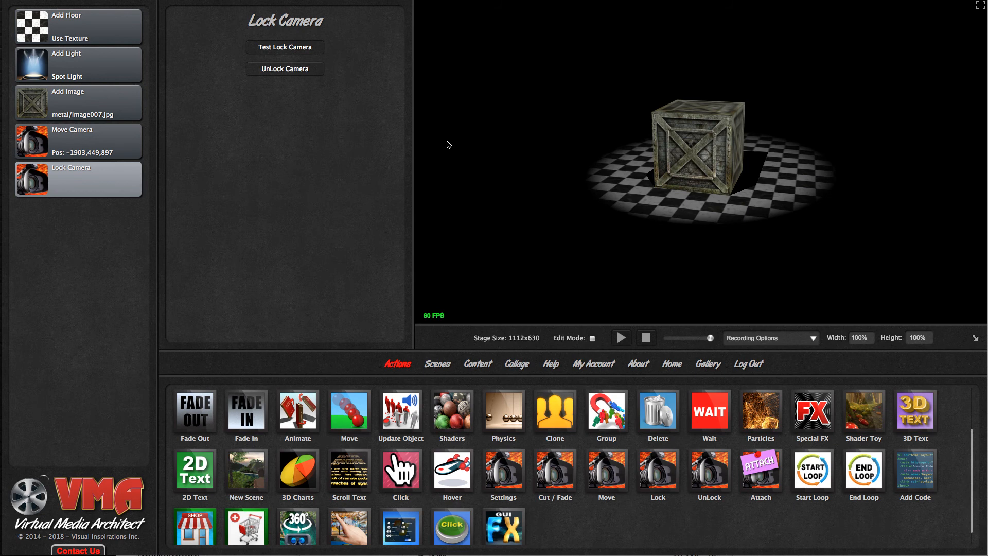
mouse_move(99, 188)
left_click(293, 71)
left_click_drag(527, 188, 564, 191)
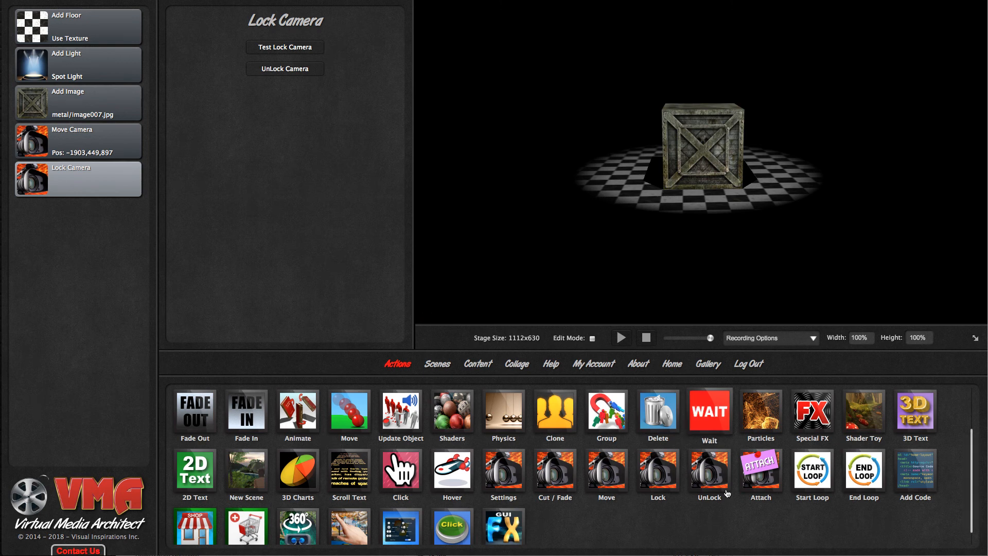
Add an UnLock Camera action after the Lock Camera action.
left_click_drag(715, 474, 73, 279)
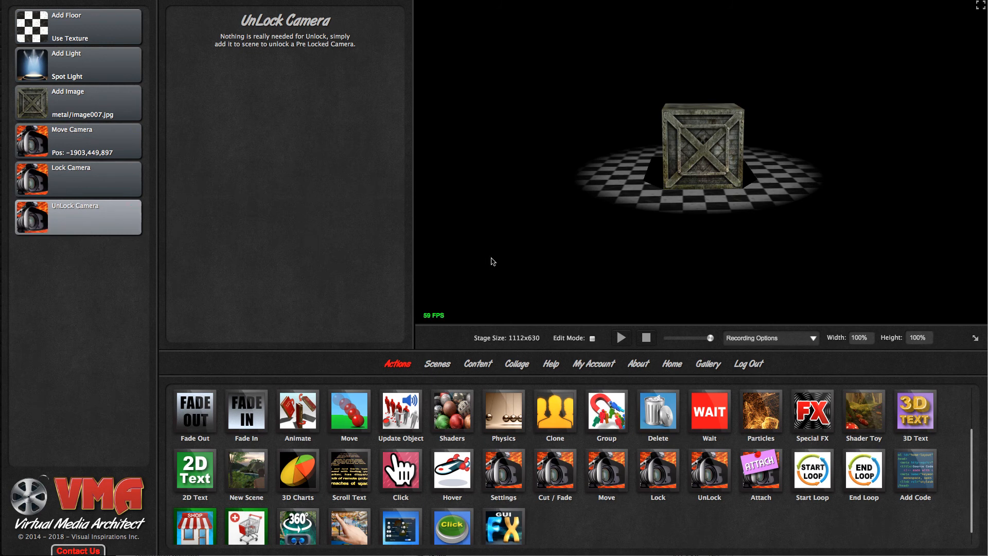
Remove the UnLock Camera and Lock Camera actions from the action list.
mouse_move(73, 222)
left_click(135, 207)
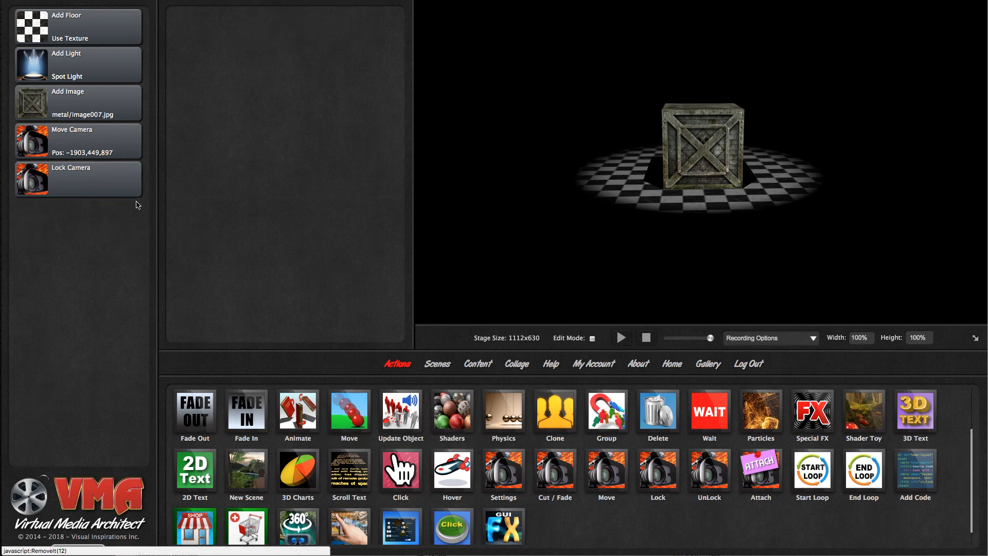
left_click(135, 168)
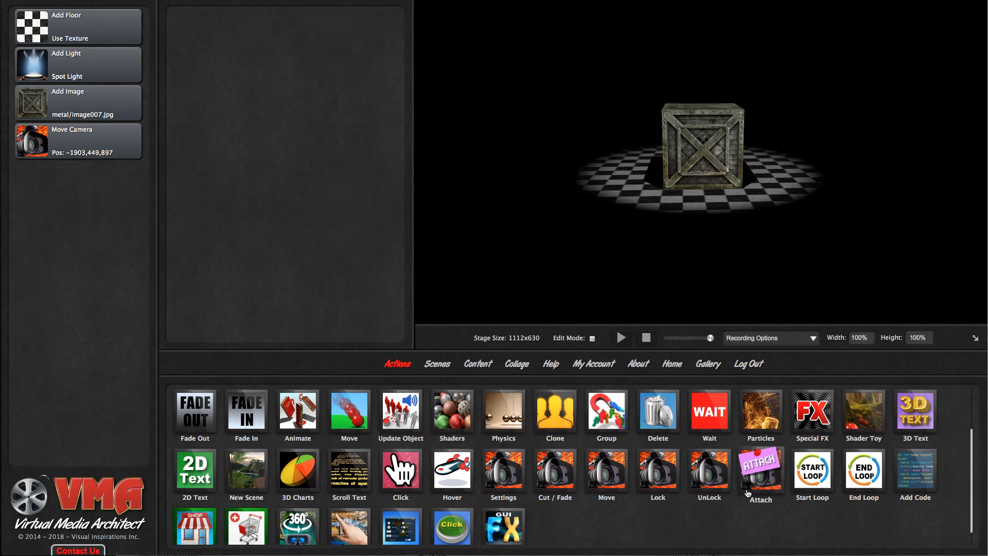
Add an Attach Object To Camera action after the Move Camera action.
left_click_drag(760, 478, 84, 287)
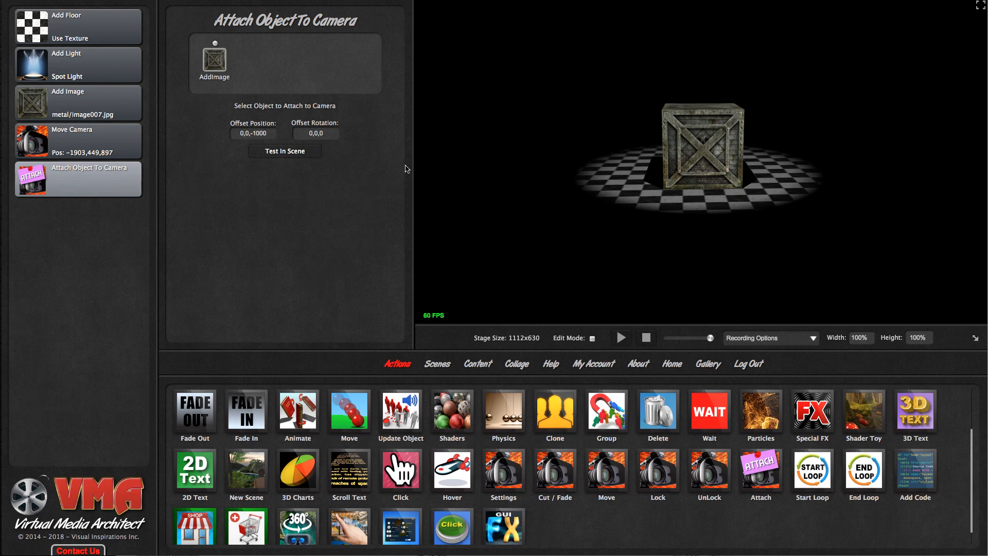
scroll(744, 278, "up", 10)
scroll(735, 276, "down", 6)
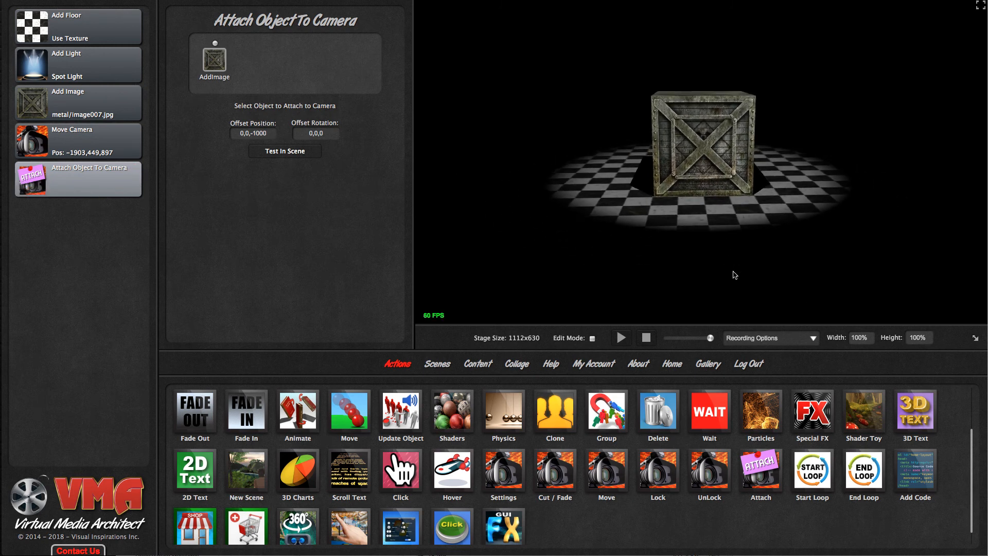
scroll(711, 275, "up", 2)
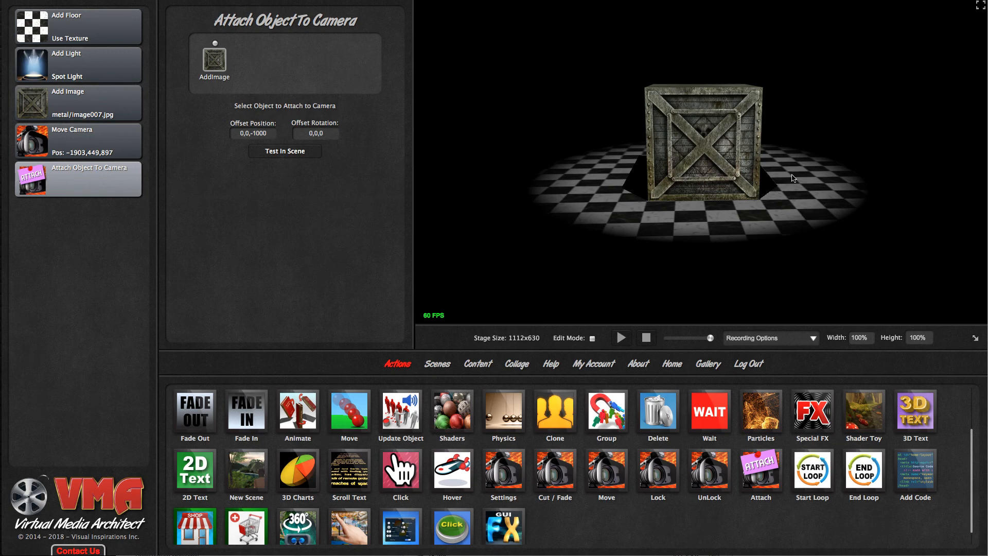
scroll(792, 178, "down", 4)
scroll(751, 193, "up", 5)
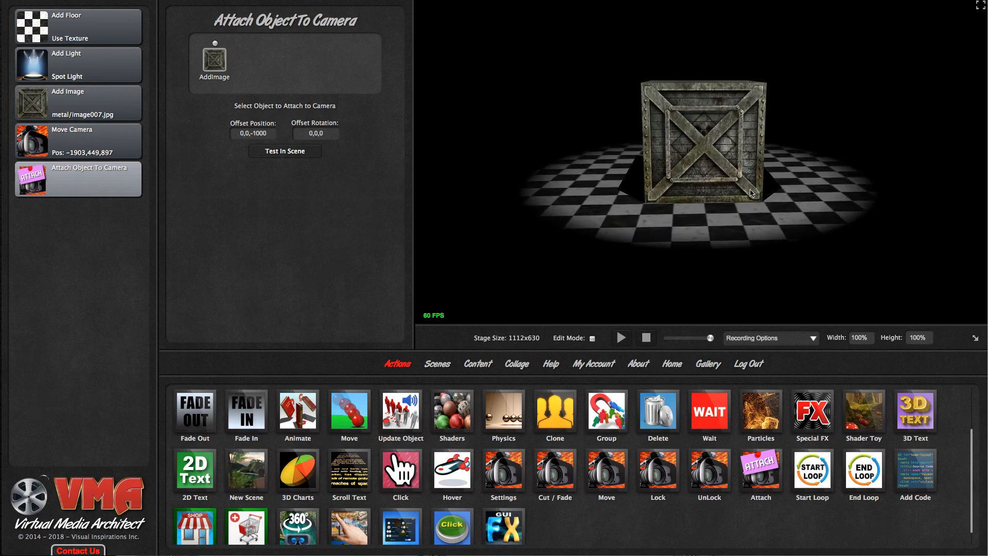
scroll(750, 193, "down", 5)
scroll(747, 198, "up", 2)
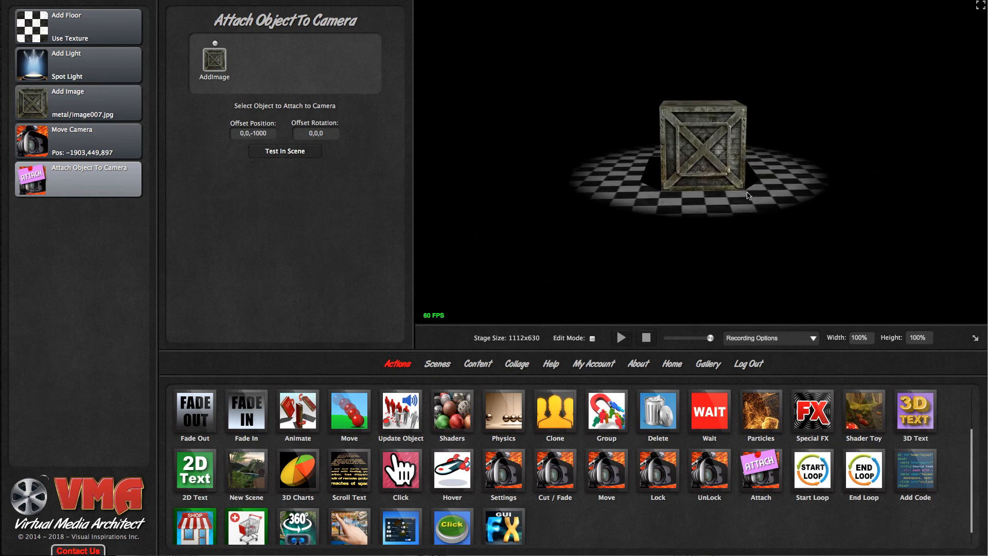
scroll(746, 195, "up", 2)
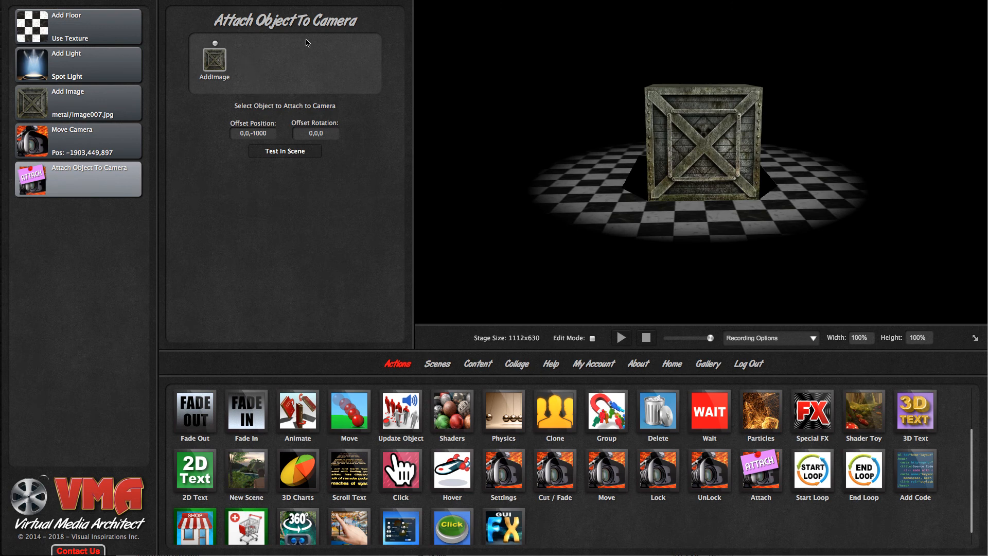
Attach the crate image to the camera and orbit the preview to test the attachment.
left_click(226, 65)
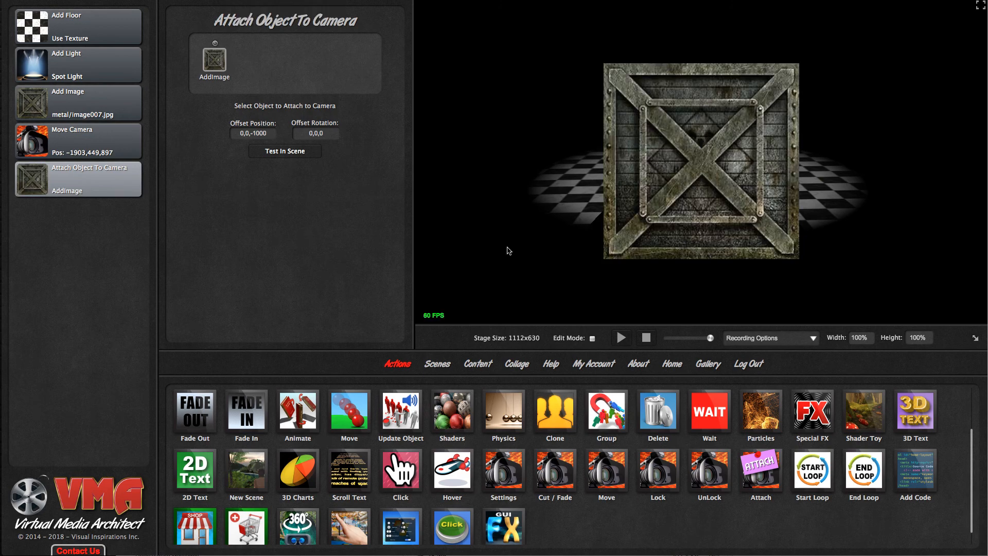
left_click_drag(507, 250, 639, 257)
left_click_drag(564, 251, 438, 190)
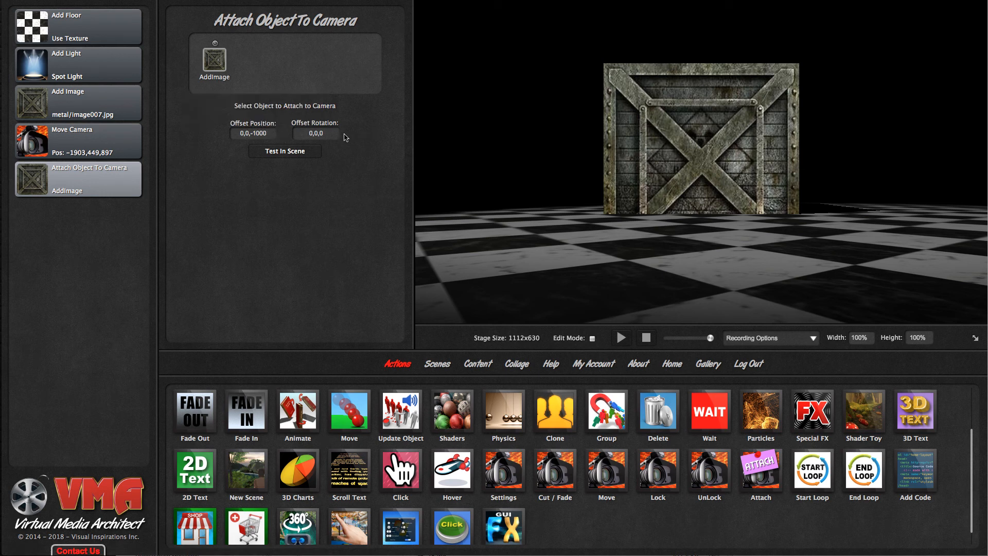
Test the attached crate in the scene with an offset position of 0,0,-2000, and remove the attach action.
left_click(255, 135)
key("BackSpace")
type("2")
left_click(261, 153)
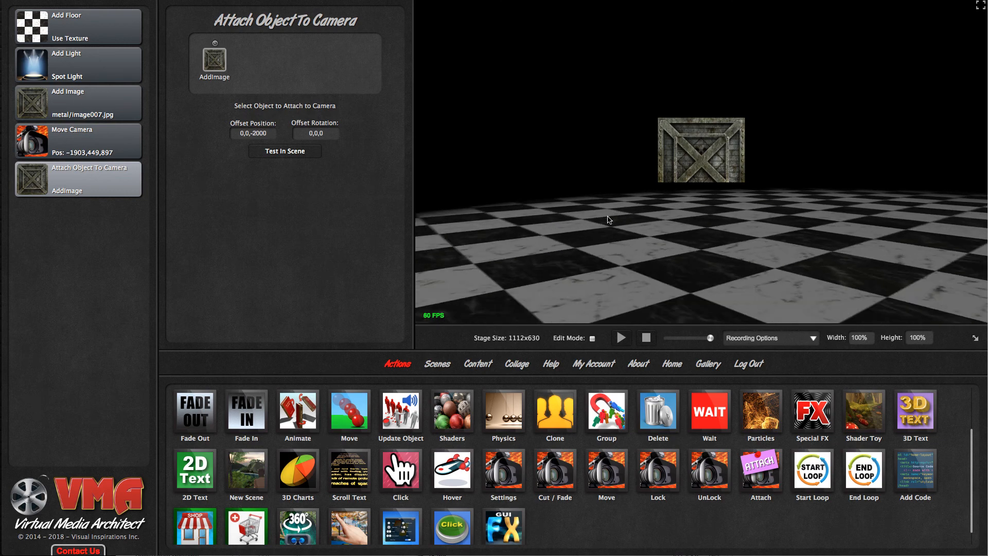
mouse_move(74, 176)
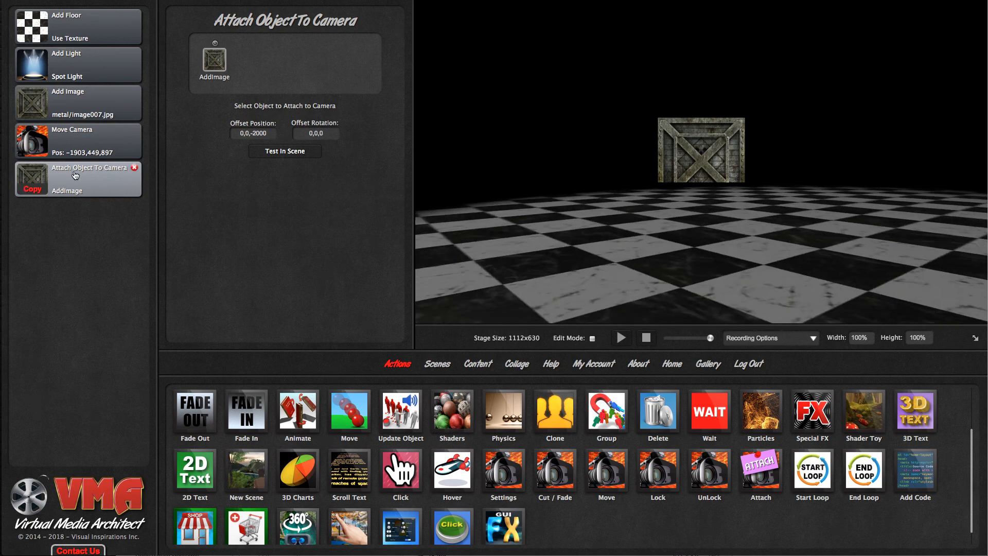
left_click(134, 169)
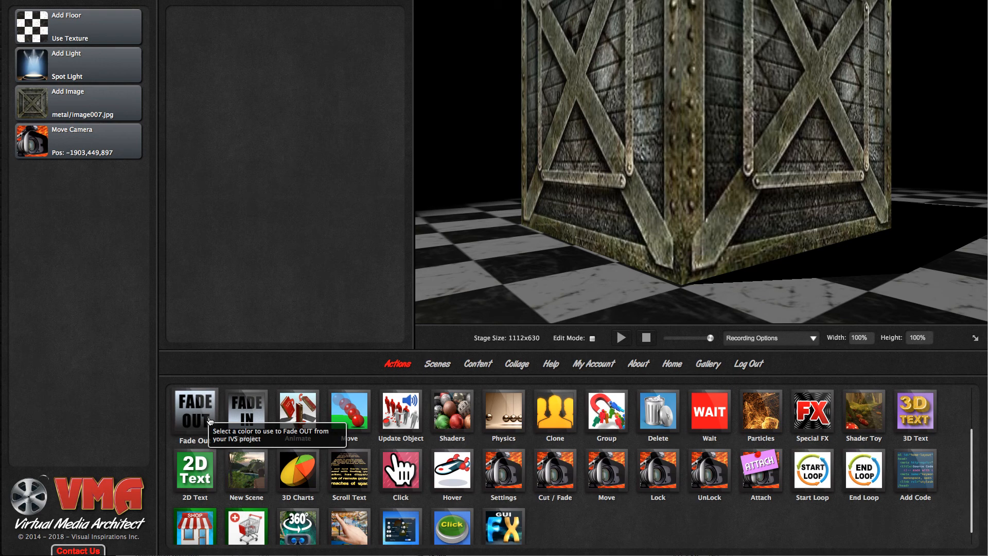
Add a Fade Out Scene action before the Add Floor action, and test it with and without the loading panel.
left_click_drag(189, 395, 94, 16)
left_click_drag(89, 26, 98, 28)
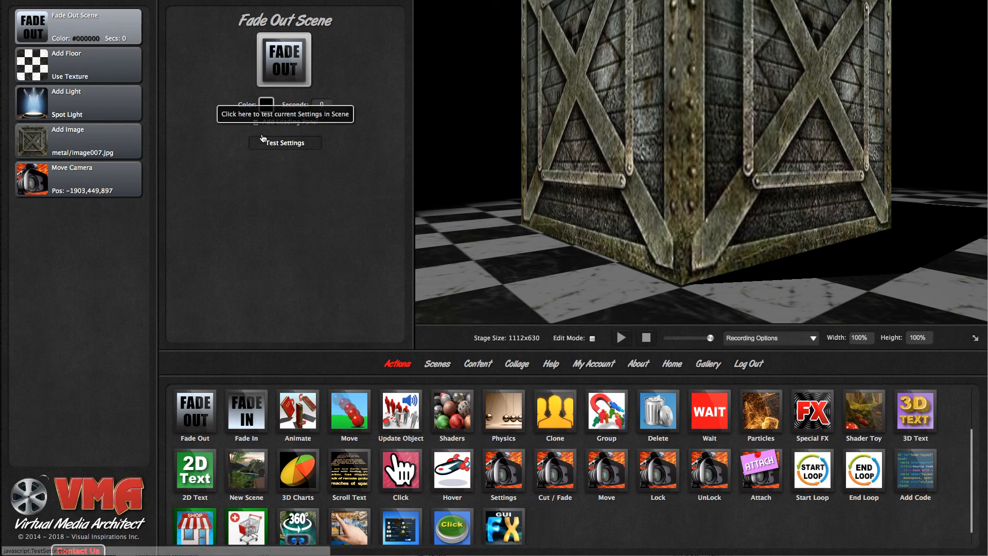
left_click(282, 148)
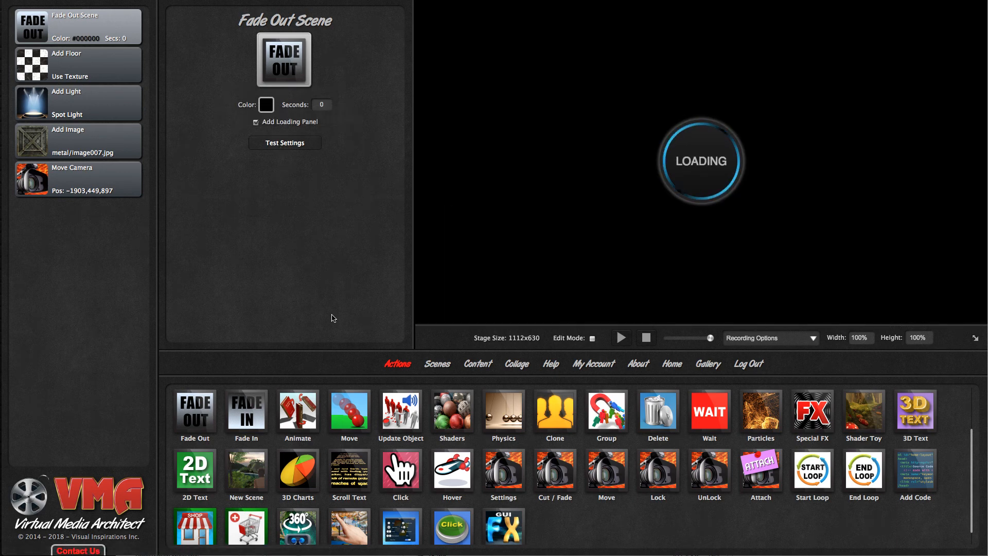
left_click(256, 123)
left_click(647, 340)
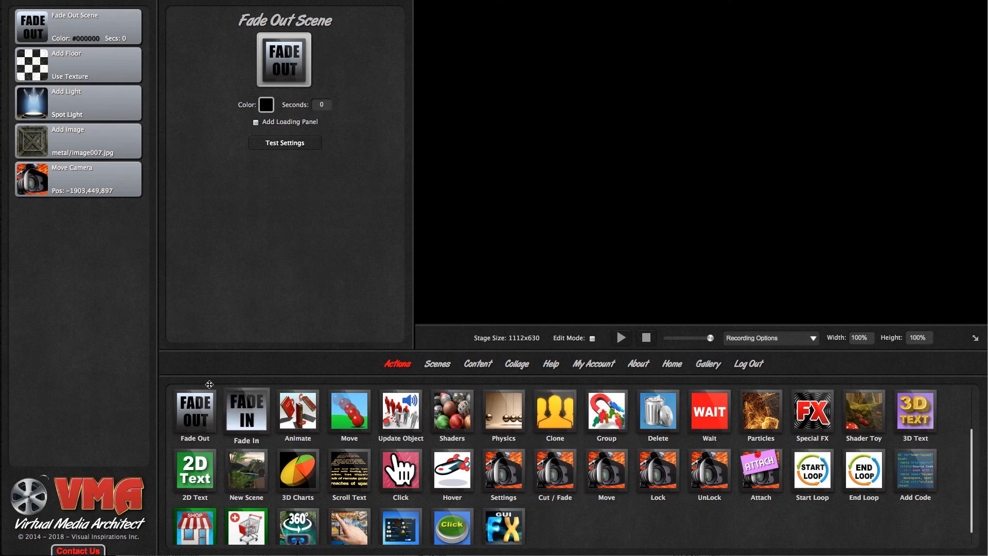
Add a Fade In Scene action at the end of the action list, with a 2-second Wait action before it.
left_click_drag(247, 411, 88, 234)
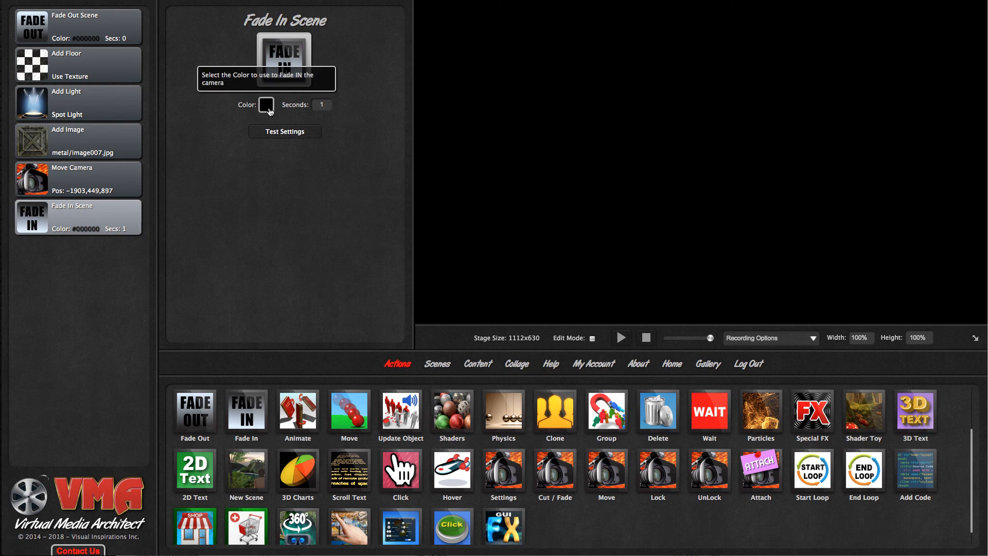
mouse_move(86, 30)
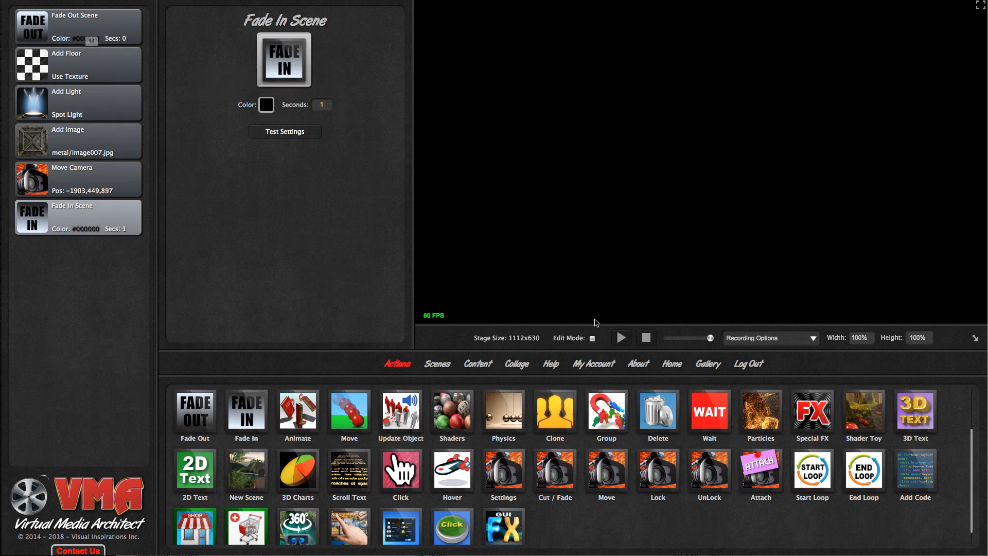
left_click_drag(725, 421, 91, 226)
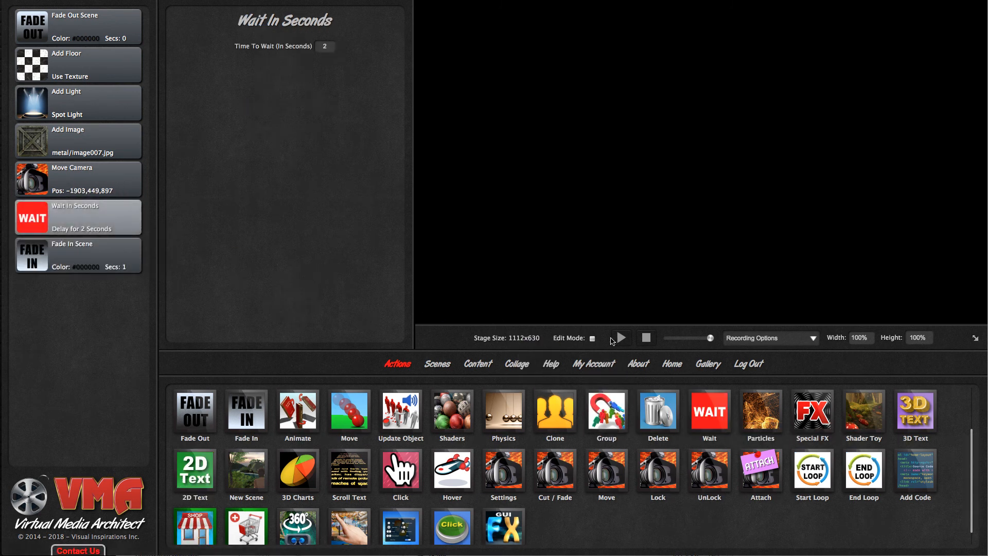
Enable the loading panel on the Fade Out Scene action and play the scene.
left_click(133, 15)
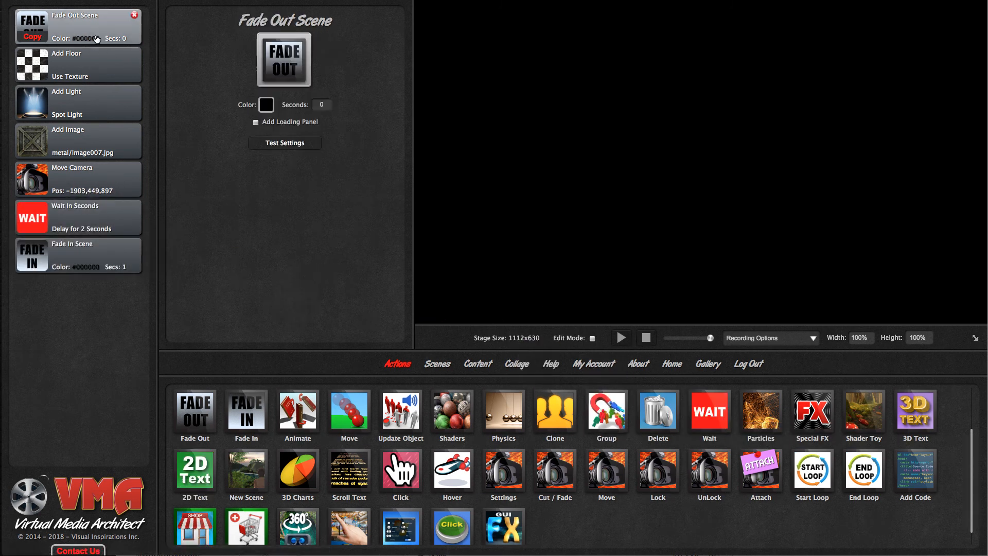
left_click(256, 122)
left_click(621, 340)
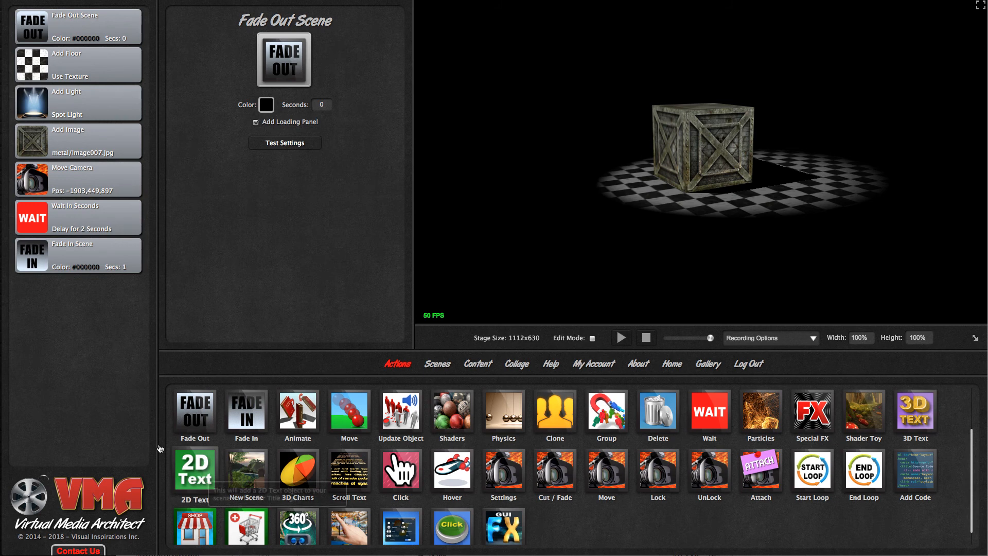
Add a 2D Text action reading "Hello" after the fade-in, and review its font and entry transition options without changing them.
left_click_drag(202, 478, 78, 332)
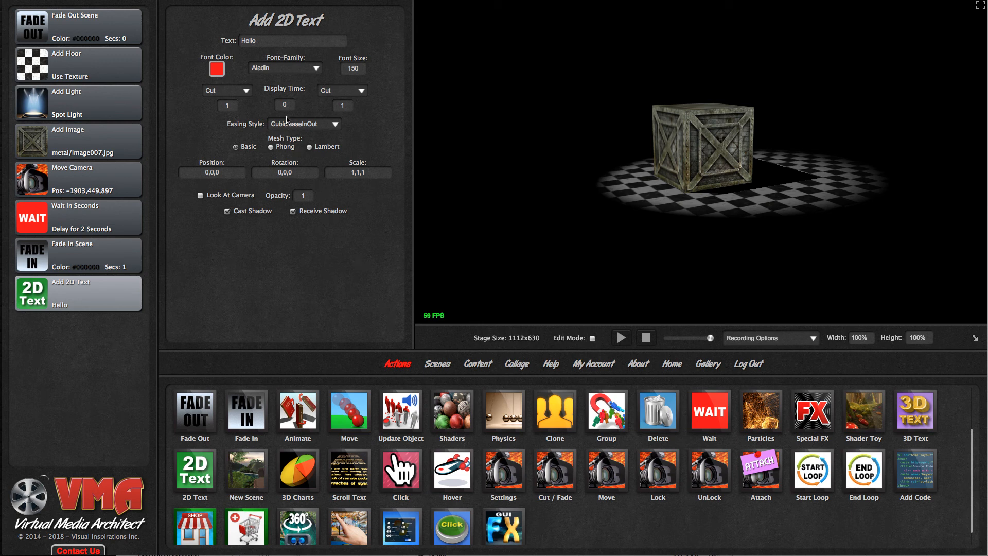
left_click_drag(585, 265, 682, 261)
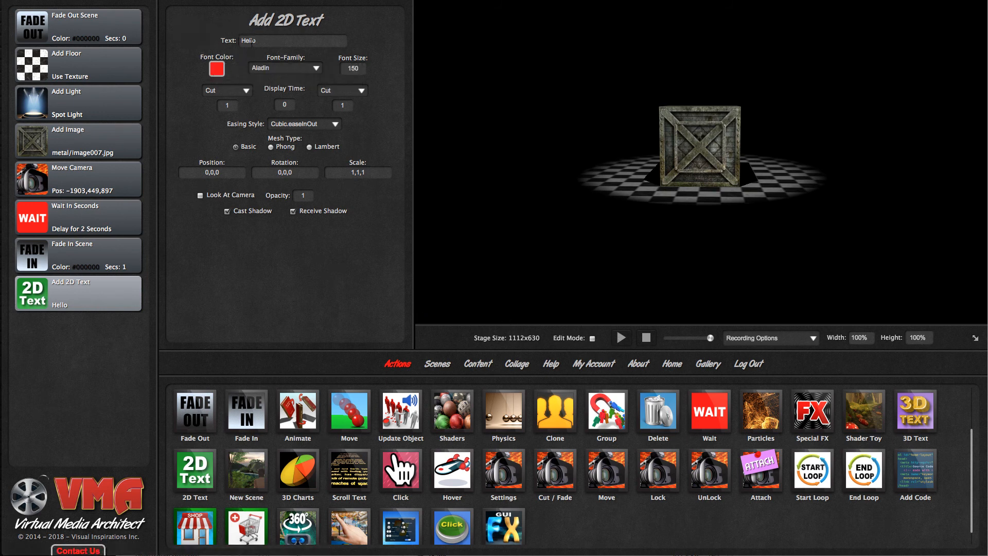
left_click(277, 73)
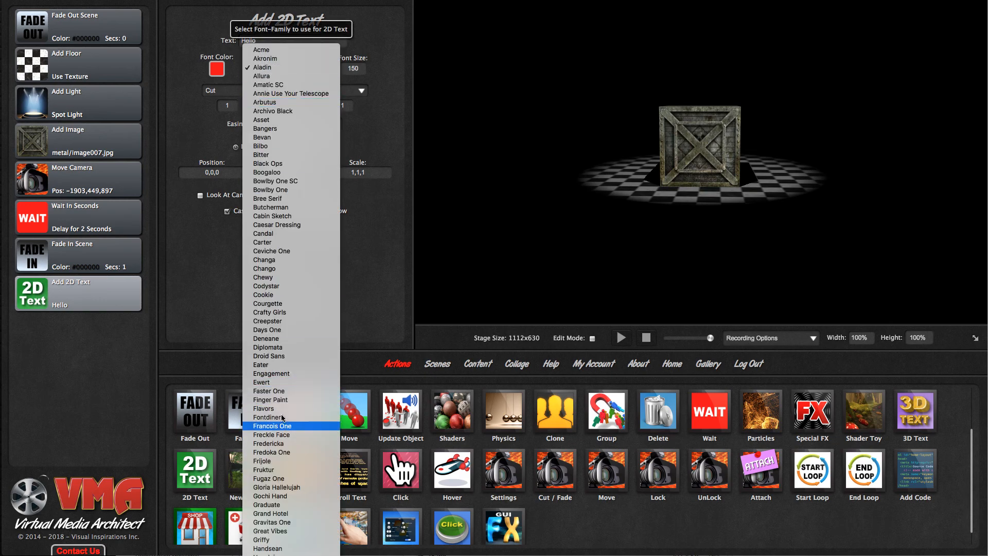
left_click(285, 69)
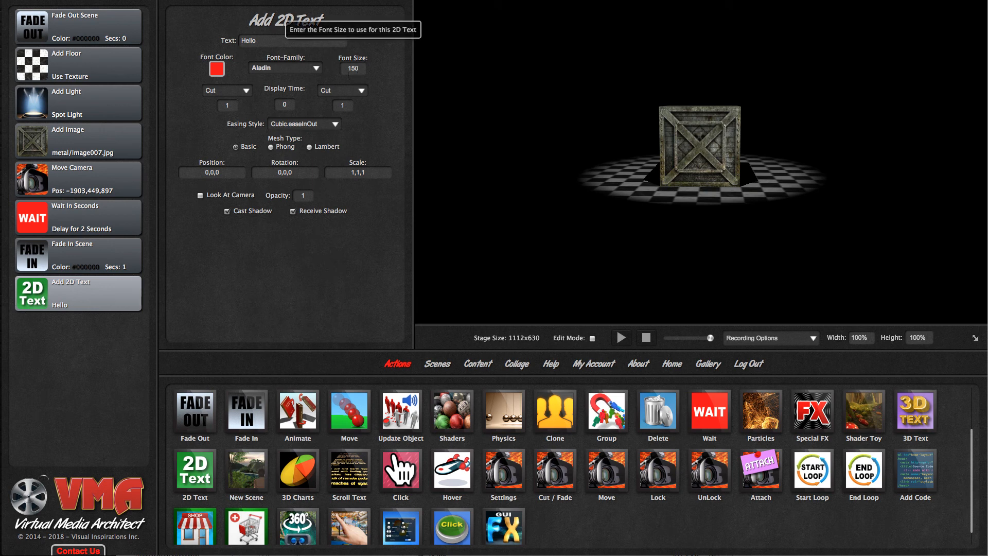
left_click(234, 98)
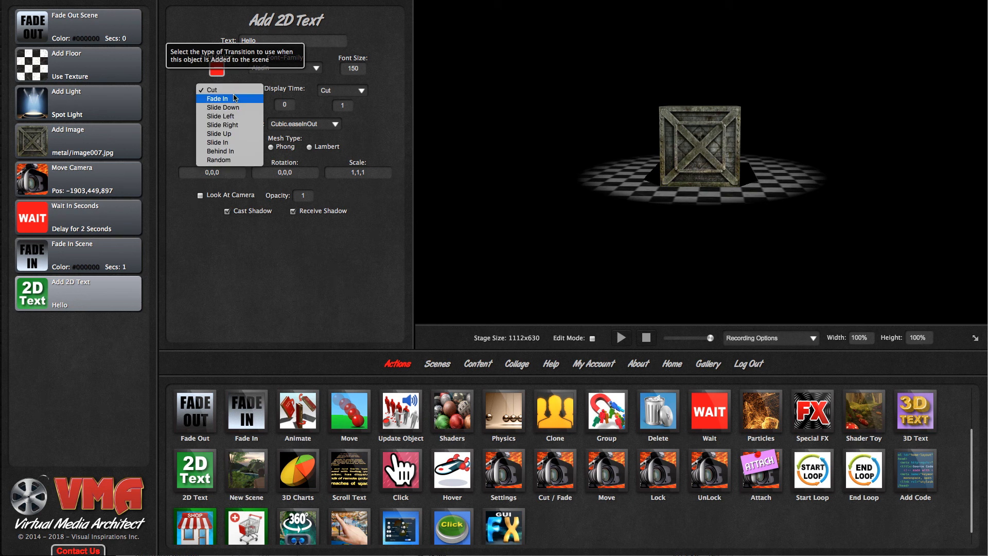
left_click(248, 81)
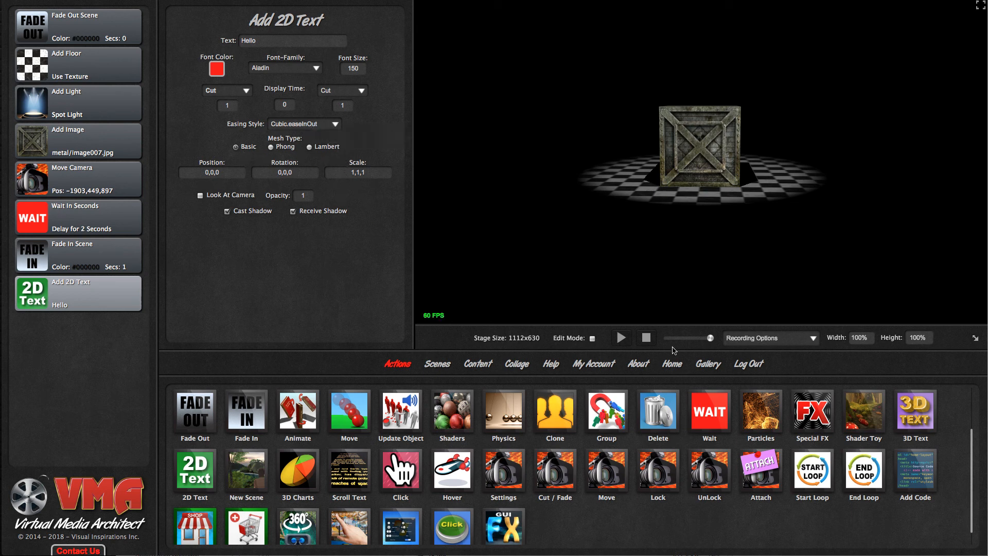
Play the scene and remove the crate's Add Image action to expose the Hello text.
left_click(624, 339)
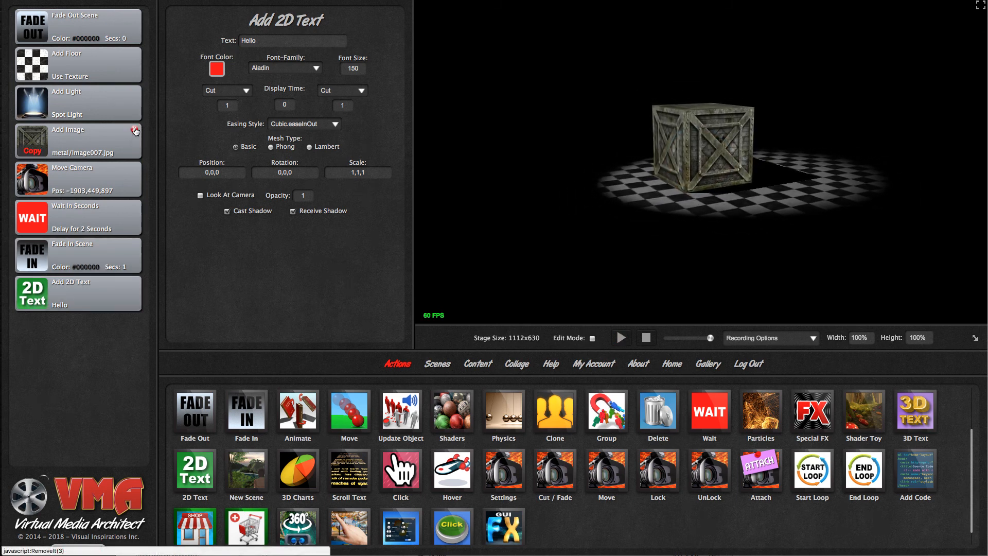
left_click(135, 130)
left_click_drag(462, 218, 568, 216)
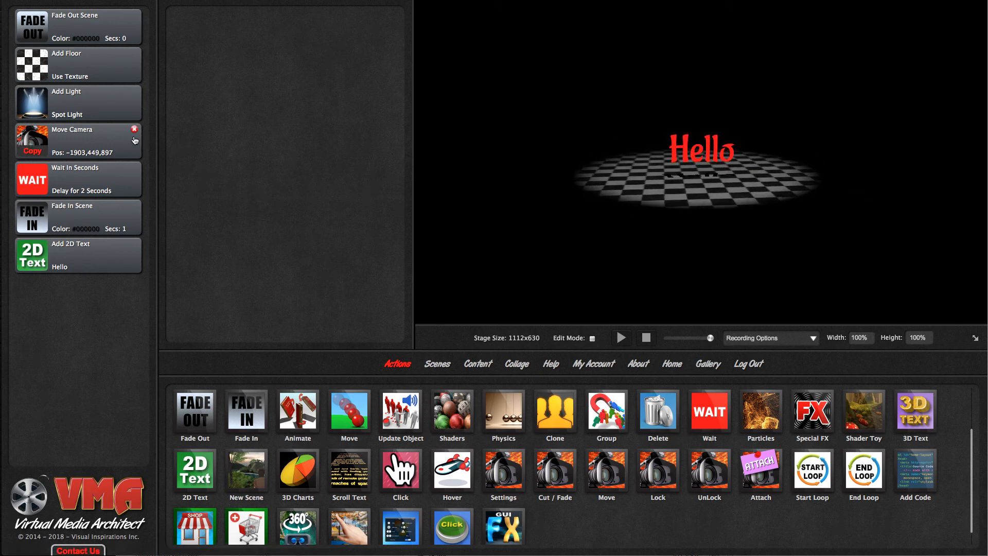
left_click(116, 256)
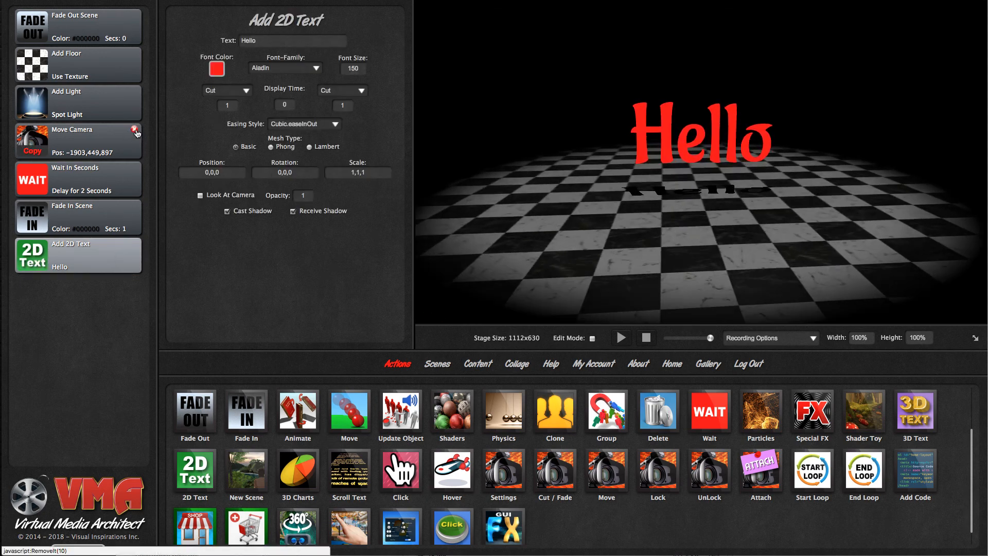
Remove the Move Camera, Fade In, Wait and Fade Out actions, and view the Hello text from the side.
left_click(135, 131)
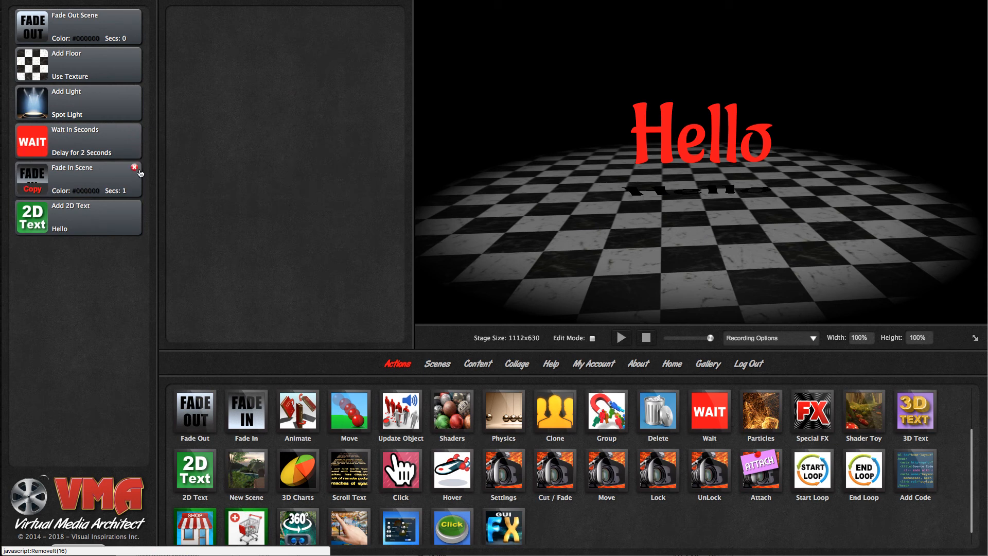
left_click(134, 168)
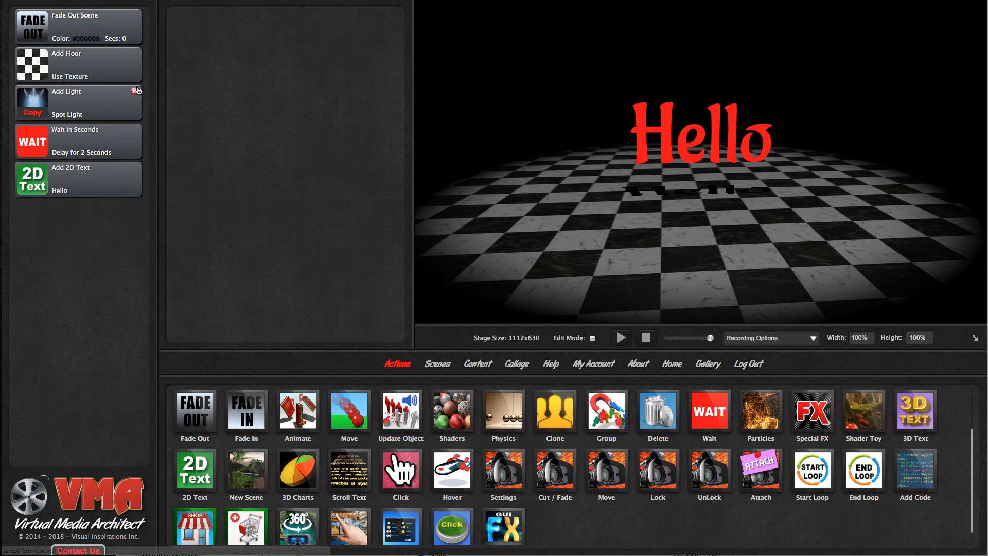
left_click(135, 130)
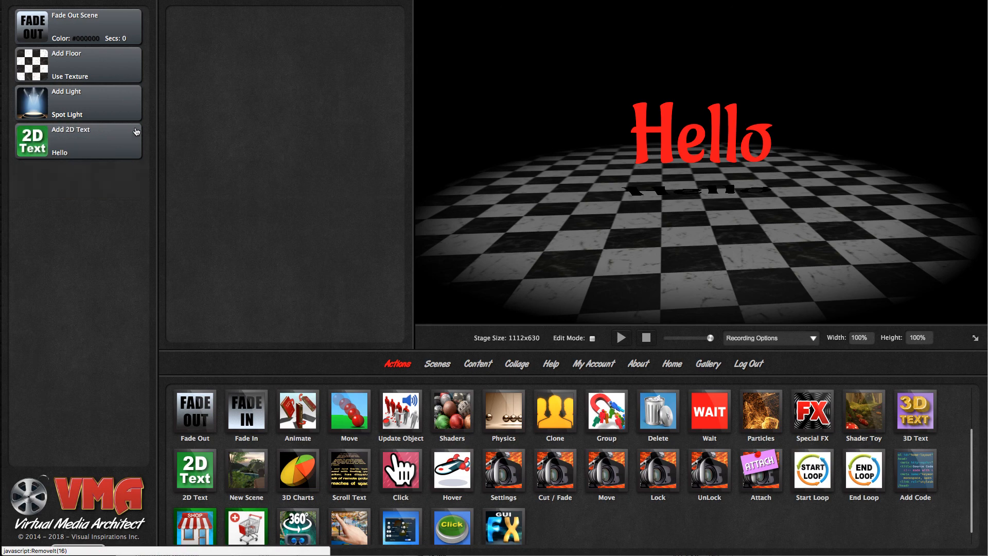
left_click(135, 15)
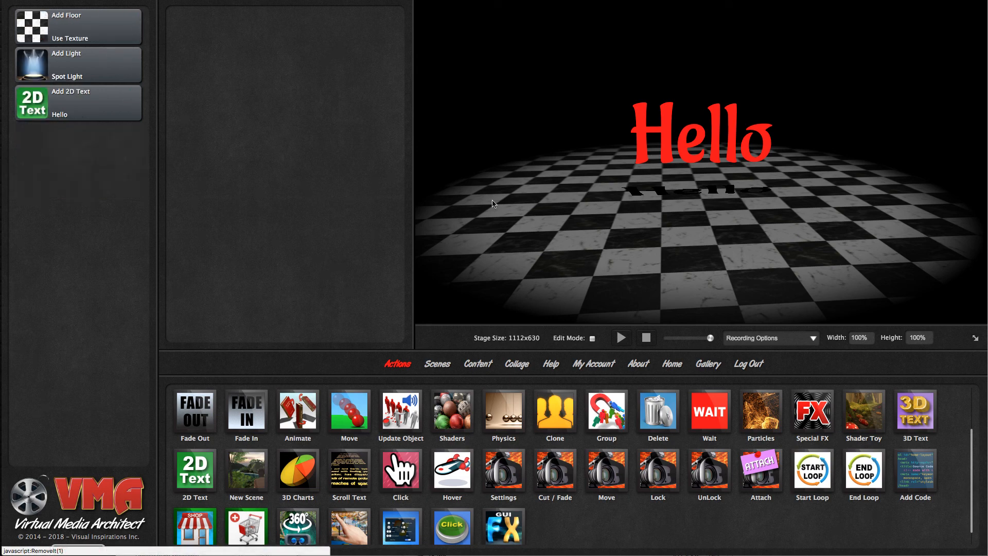
left_click_drag(641, 228, 768, 250)
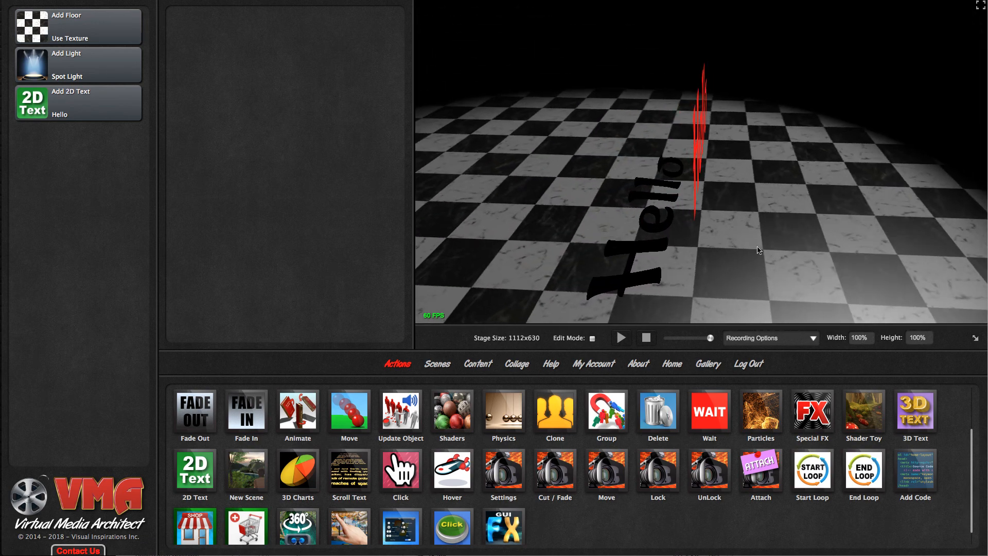
Set the Hello 2D text's entry transition to Slide Right and make the text look at the camera.
left_click_drag(727, 292, 608, 235)
left_click(91, 108)
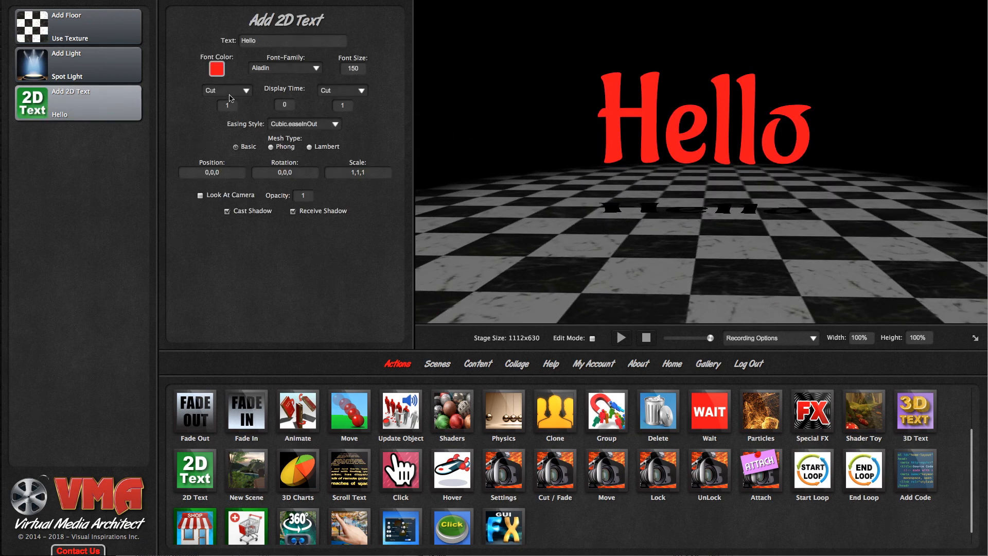
left_click(229, 94)
left_click(233, 131)
left_click(200, 196)
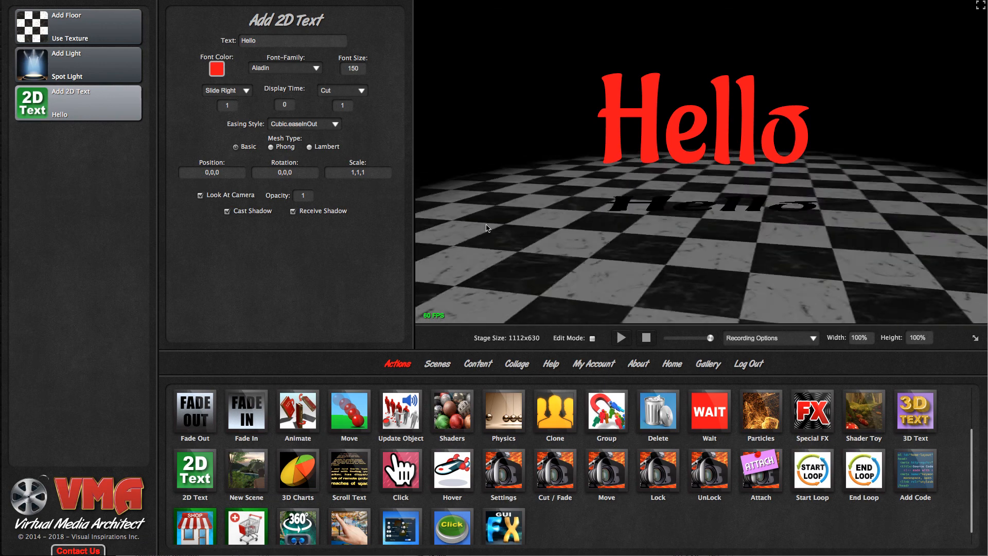
Set the Hello 2D text's opacity to 0.5 and check it in the scene.
double_click(304, 196)
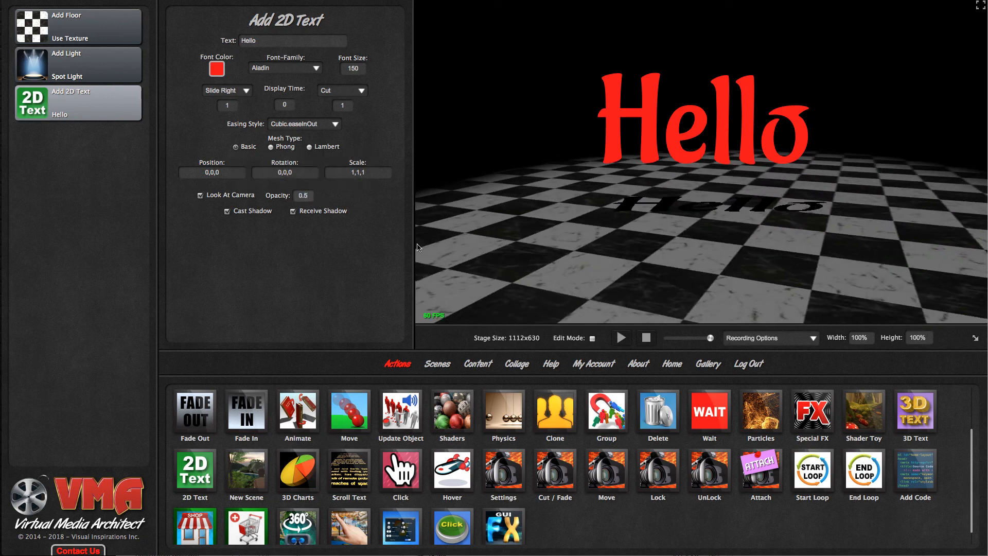
left_click(306, 267)
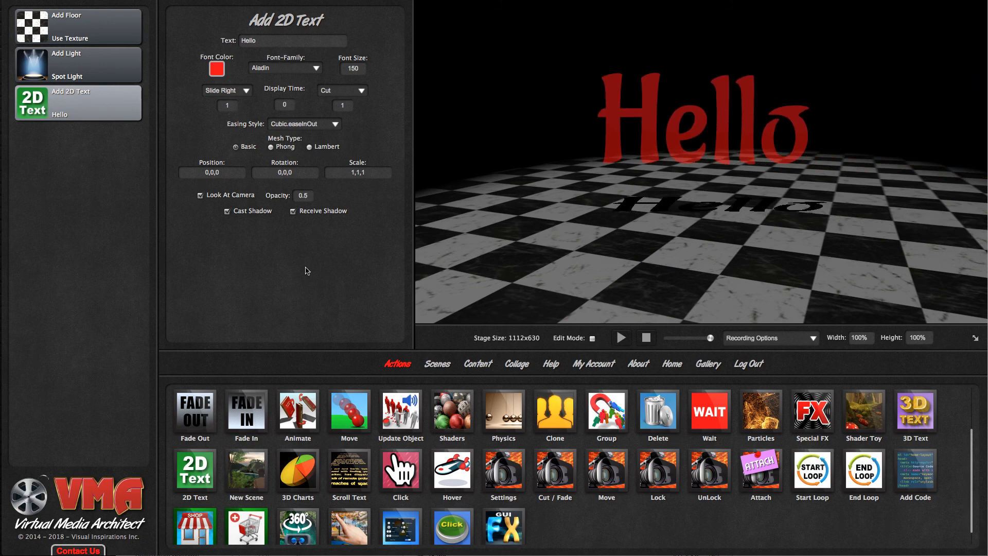
mouse_move(508, 229)
left_mouse_down()
mouse_move(512, 250)
mouse_move(514, 237)
left_mouse_up()
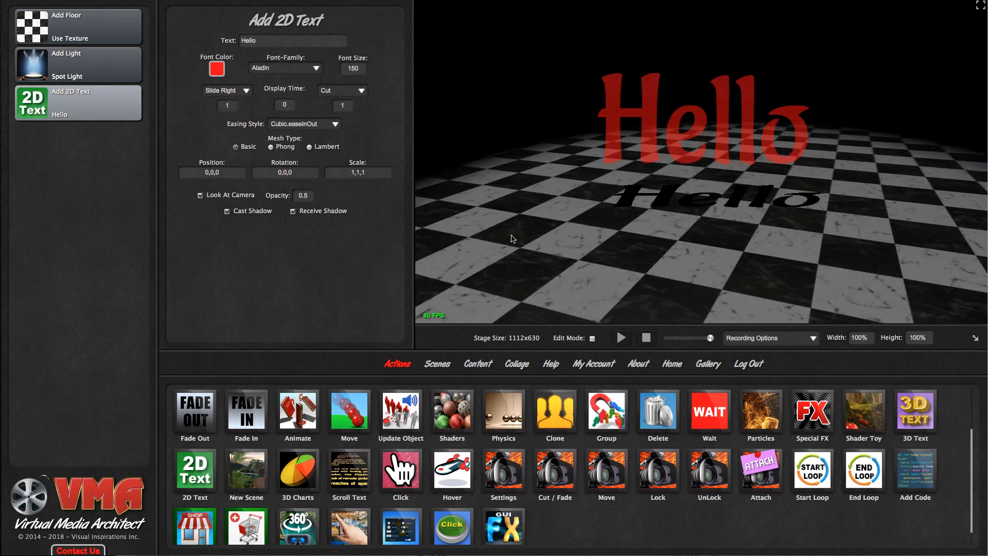
Change the Hello text's font color to greyish #998383 and restore its opacity to 1.
left_click(217, 69)
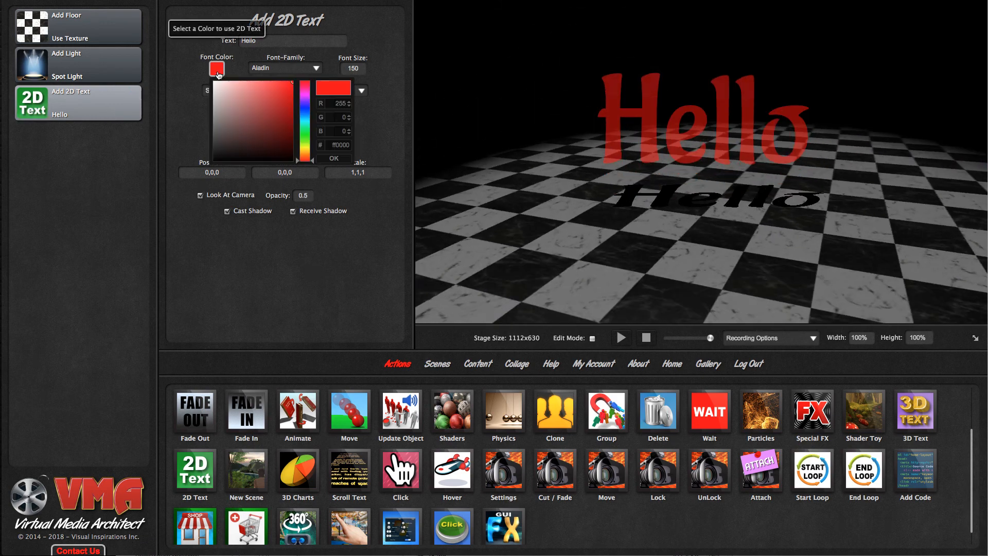
left_click(224, 113)
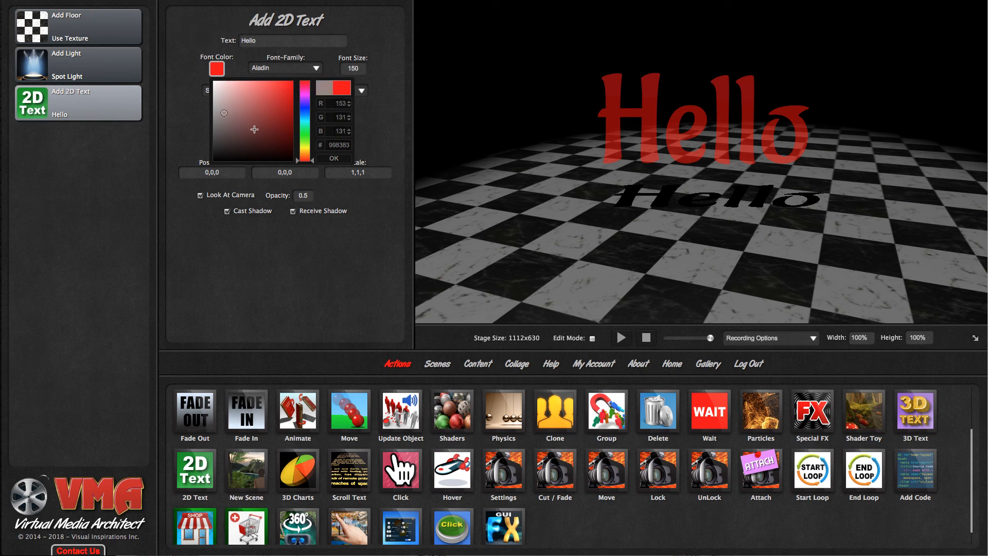
left_click(340, 160)
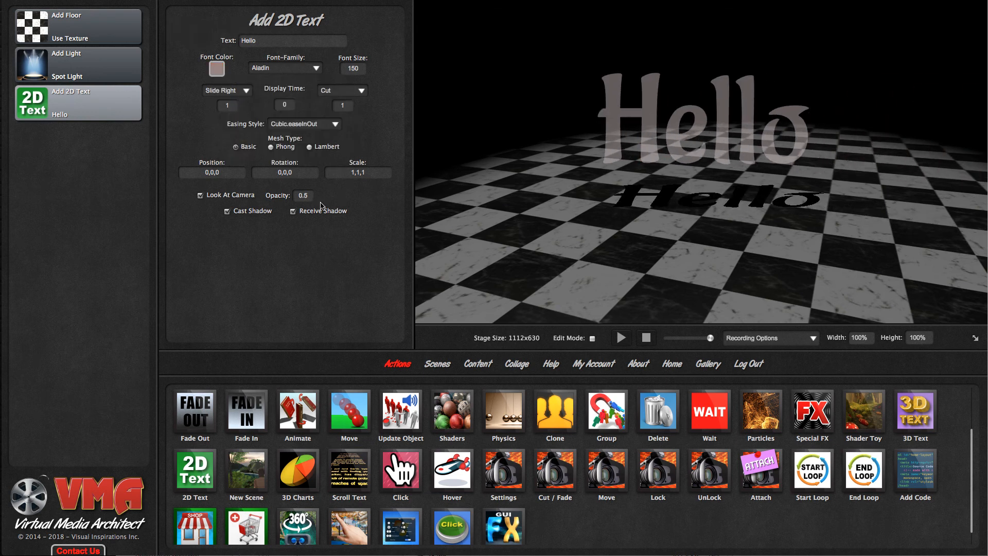
left_click_drag(313, 195, 287, 200)
left_click(283, 282)
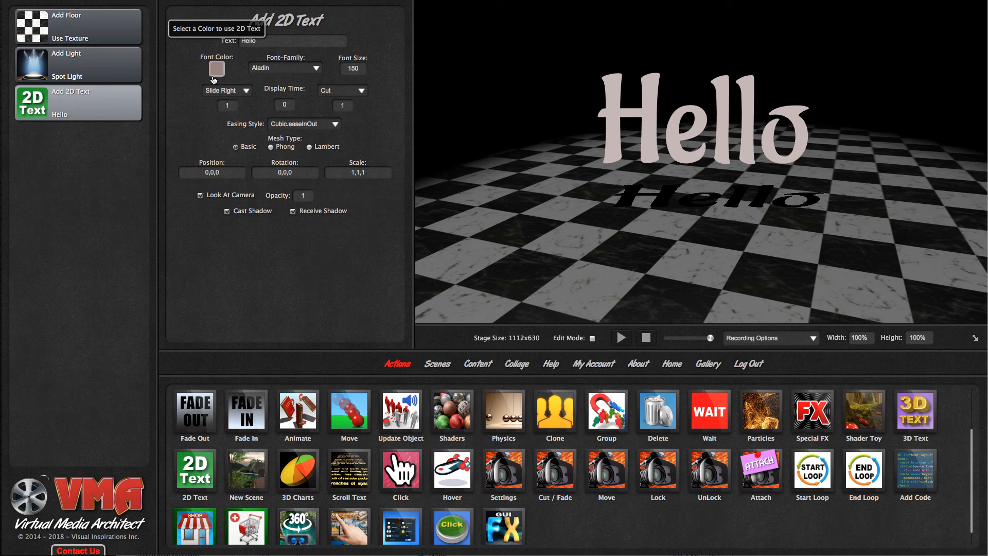
Change the 2D text to "Hello<br>This is 2" and set its font size to 100.
left_click(268, 40)
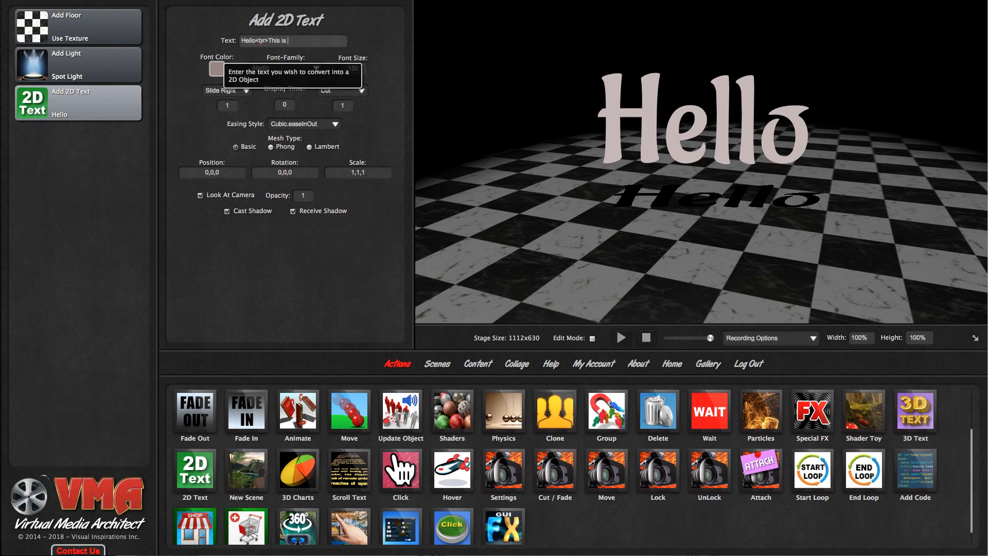
left_click(191, 124)
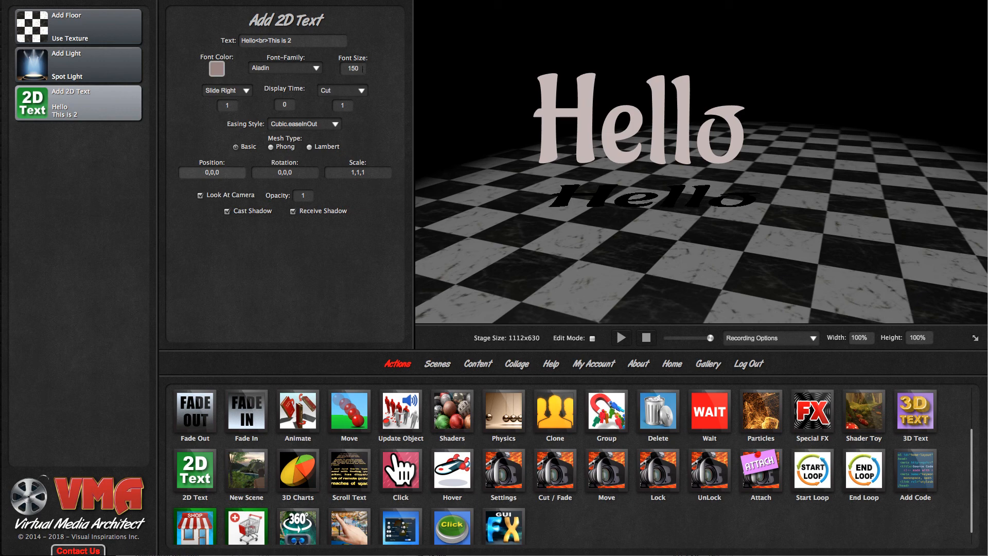
left_click_drag(362, 69, 334, 69)
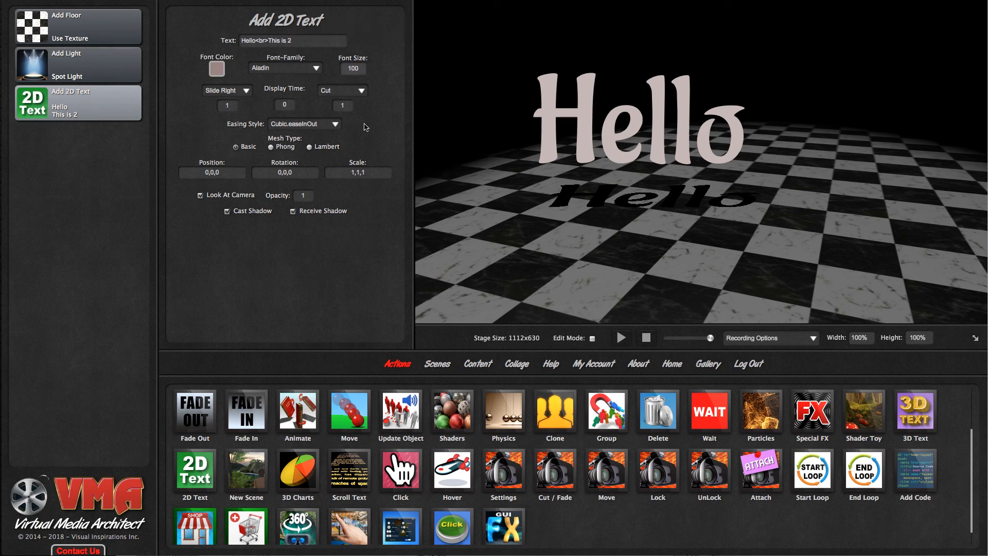
key("Return")
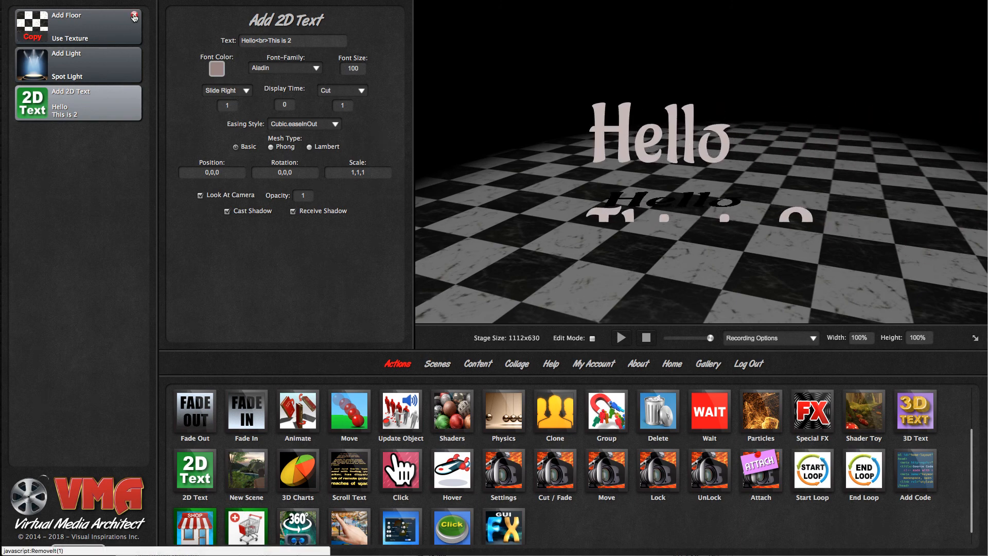
Remove the Add Floor action and the two-line Add 2D Text action from the scene.
left_click(134, 16)
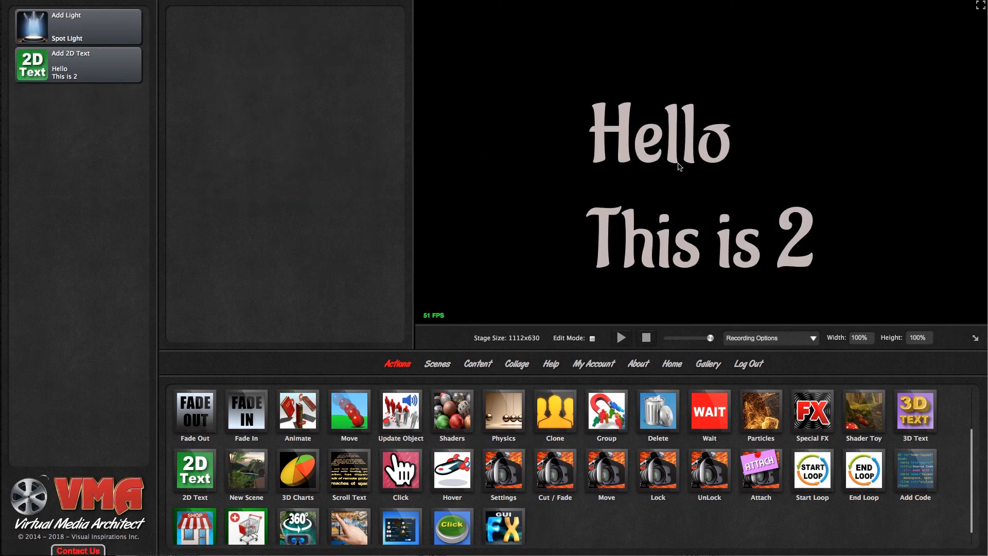
mouse_move(89, 78)
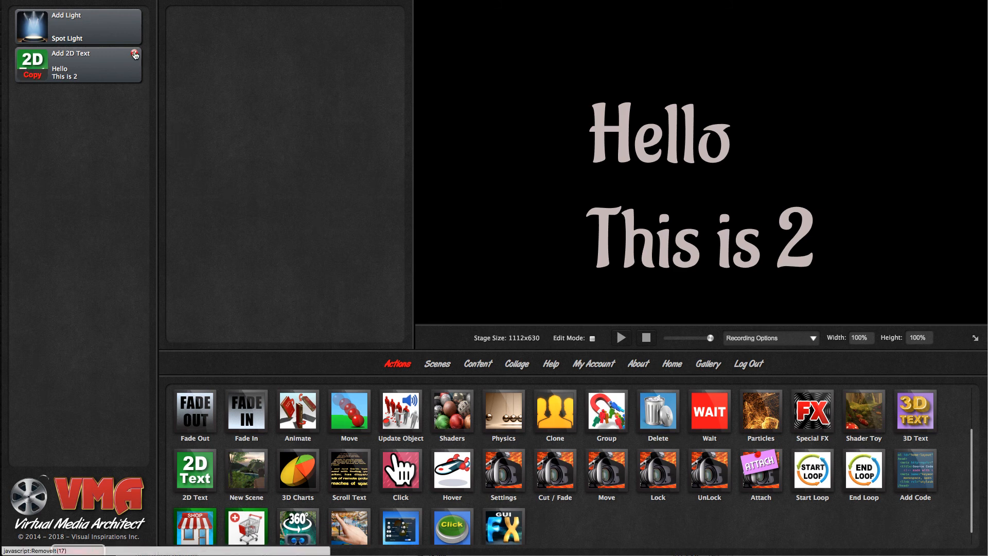
left_click(138, 73)
Add a checkered Floor action after the spot light and set its mesh type to Phong.
scroll(453, 468, "up", 1)
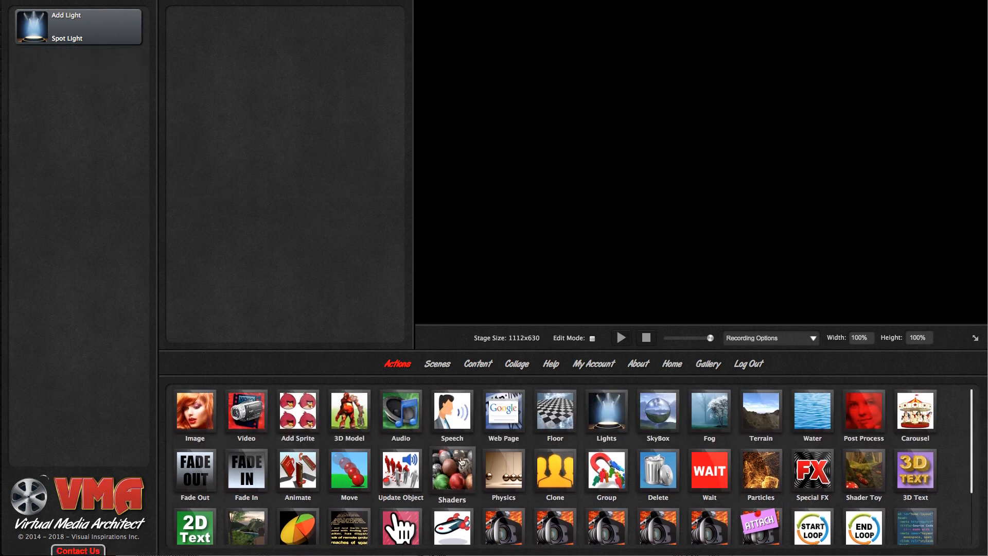
left_click_drag(557, 426, 104, 251)
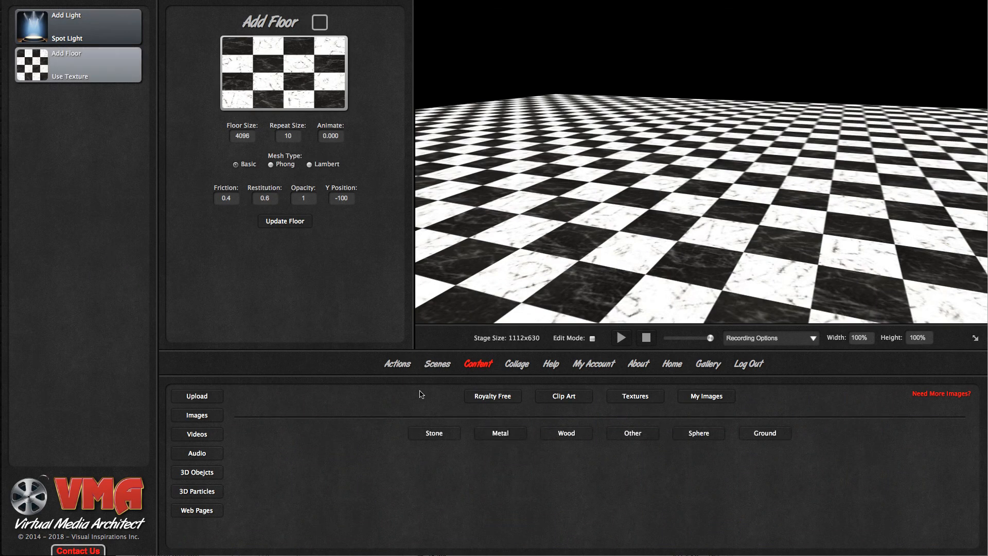
left_click(284, 164)
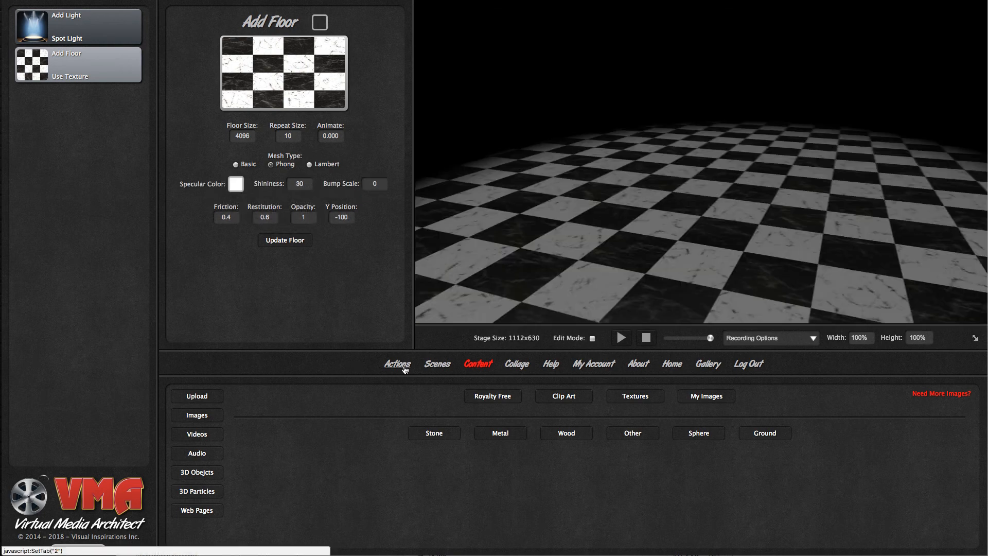
Add a 3D Text action reading "Title" after the floor and test it in the scene.
left_click(405, 365)
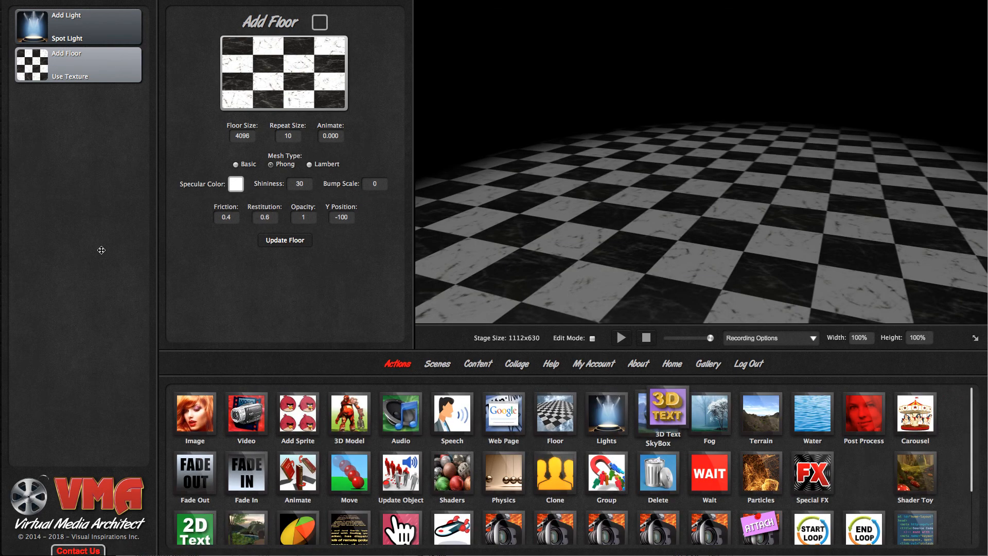
left_click_drag(102, 250, 72, 165)
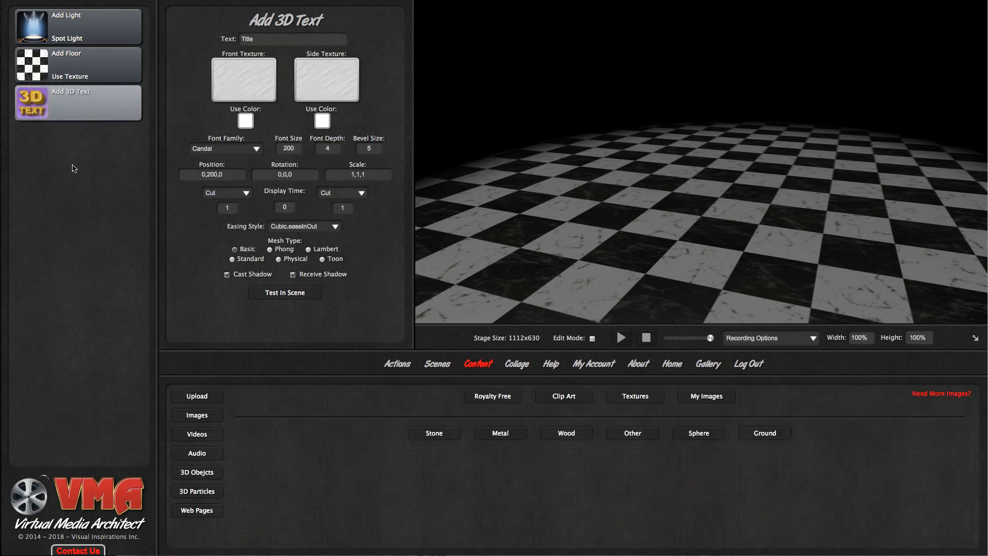
left_click(288, 292)
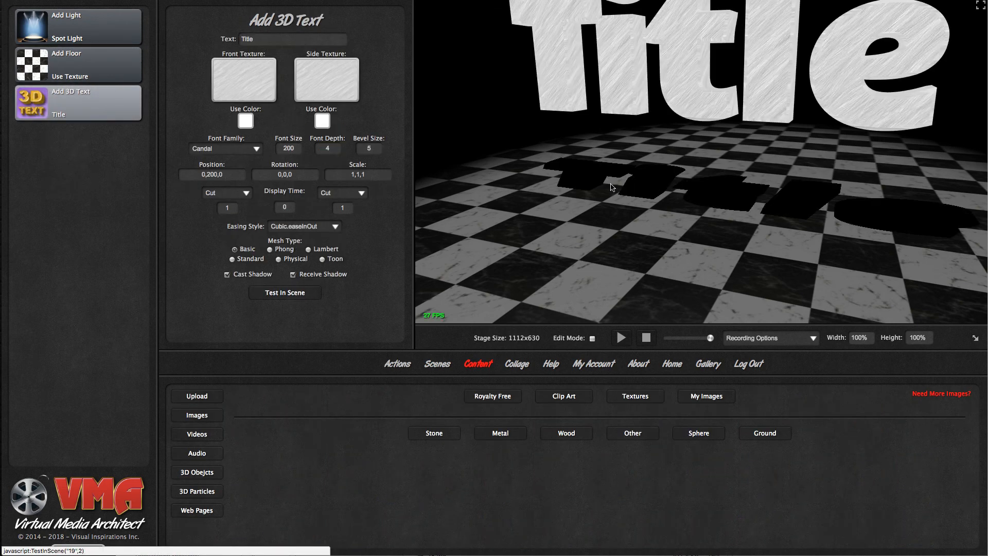
mouse_move(630, 162)
left_mouse_down()
mouse_move(657, 209)
mouse_move(682, 217)
mouse_move(778, 177)
mouse_move(555, 174)
mouse_move(617, 165)
left_mouse_up()
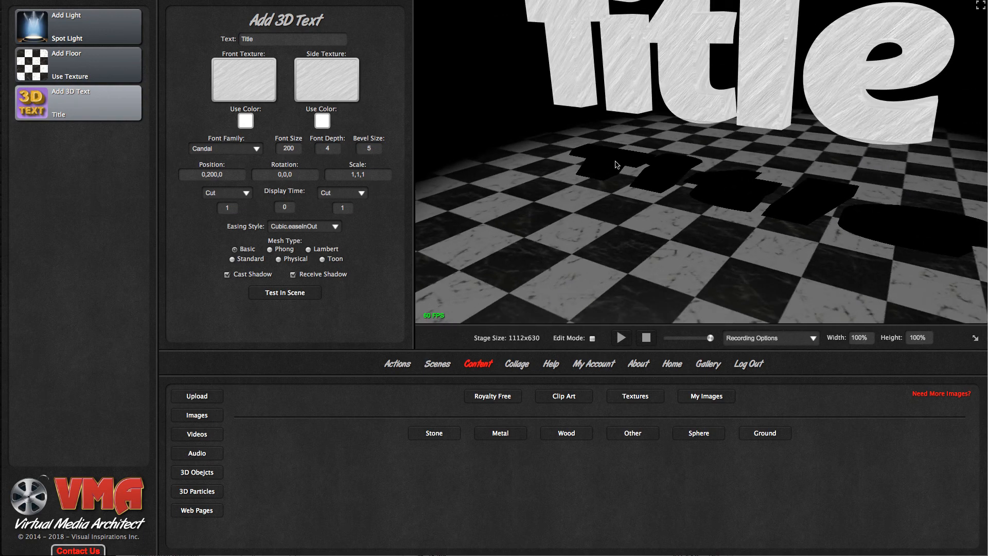
Set the 3D Title text's mesh type to Phong and test it in the scene again.
left_click(284, 251)
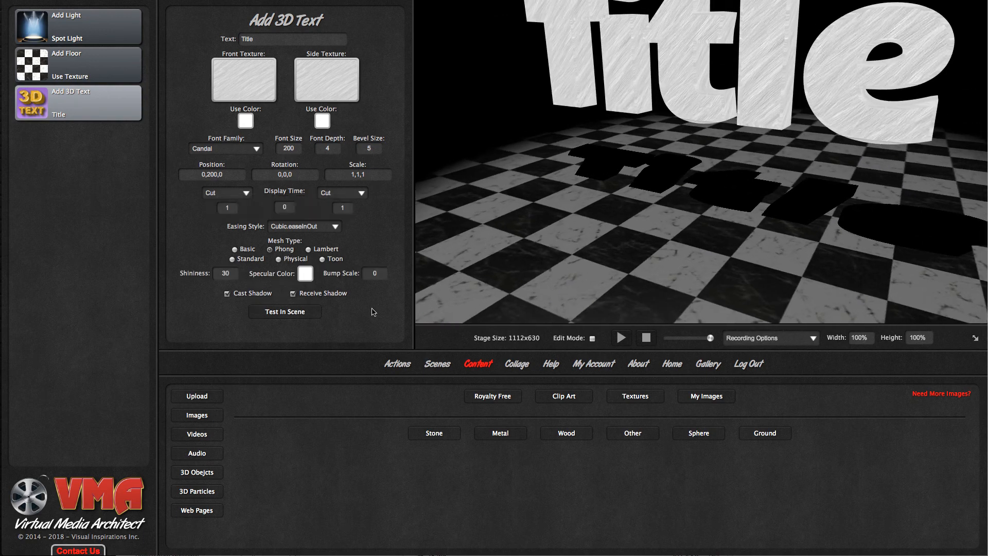
left_click(291, 312)
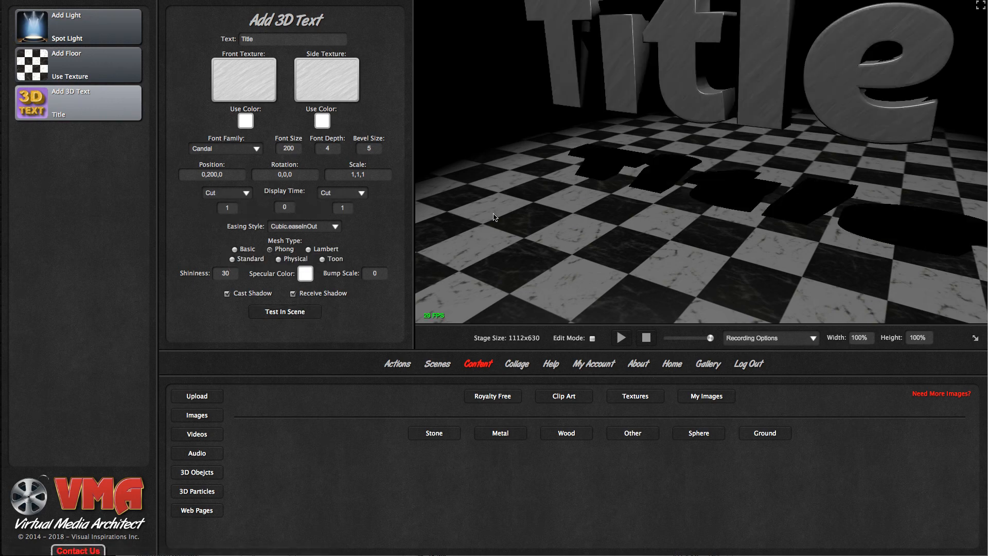
left_click_drag(658, 211, 733, 199)
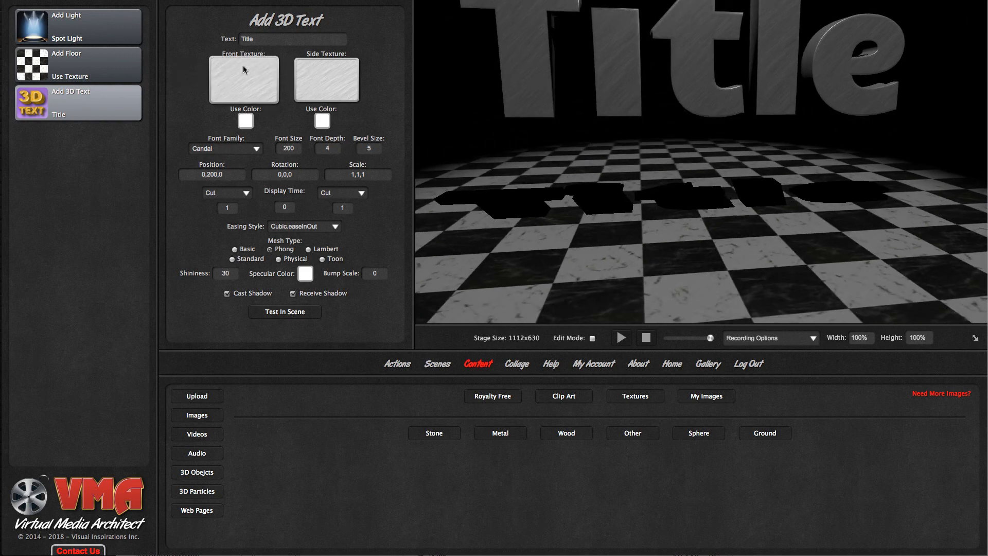
Apply the rusty orange metal texture to the front of the 3D Title text and inspect it from several angles.
left_click(497, 439)
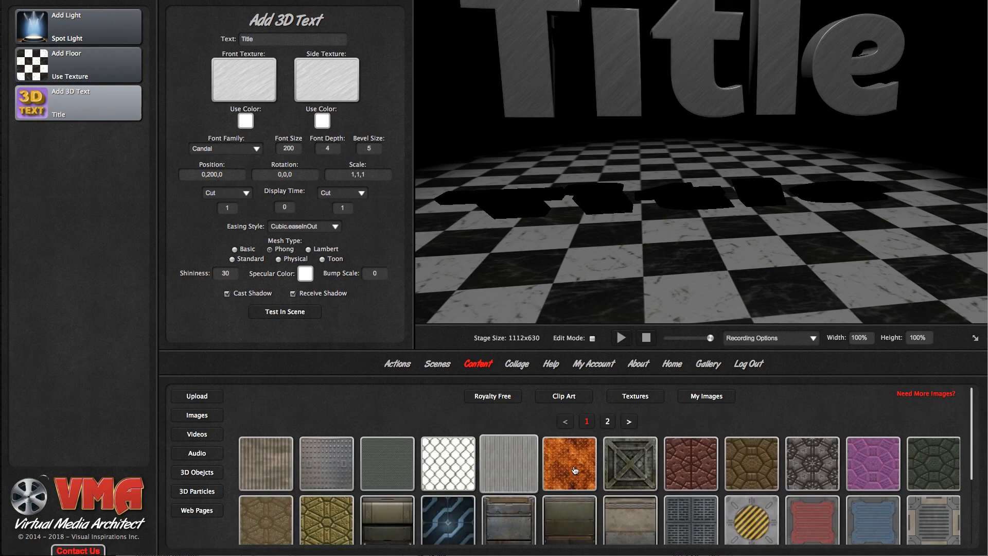
left_click_drag(569, 461, 265, 91)
left_click_drag(504, 192, 507, 241)
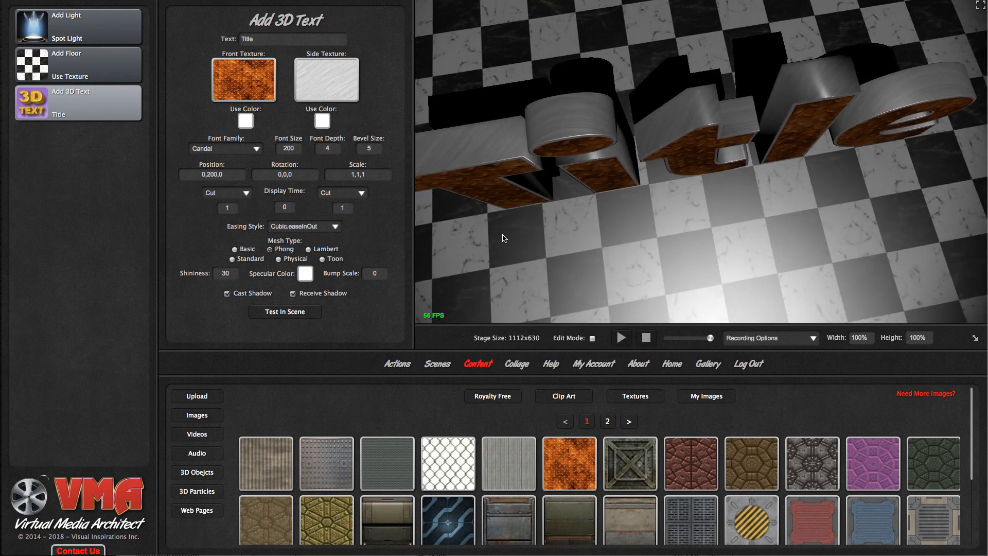
mouse_move(42, 37)
left_click_drag(810, 228, 736, 201)
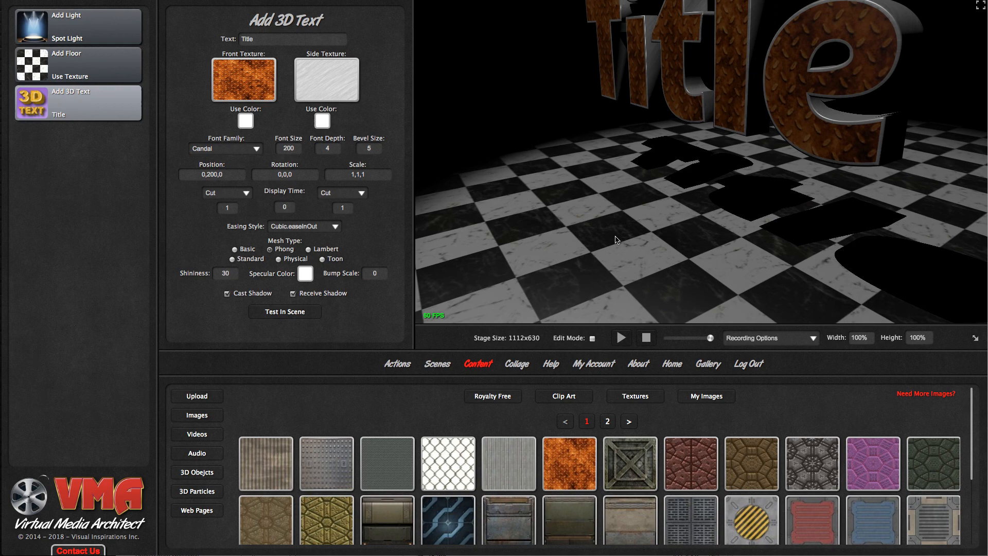
Add a SkyBox action after the 3D text, set its top color to magenta #e819e8, and view the scene against it.
left_click(402, 364)
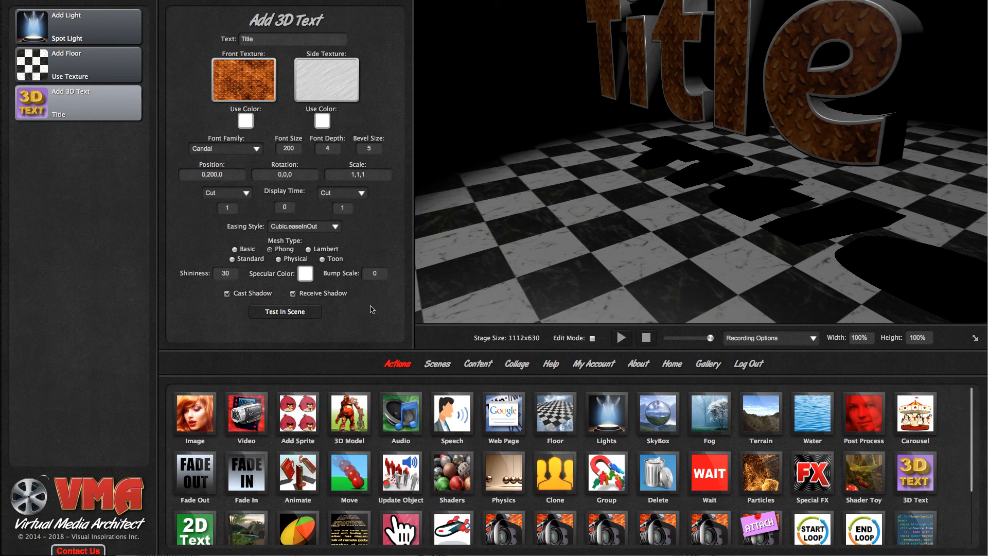
left_click_drag(658, 414, 89, 183)
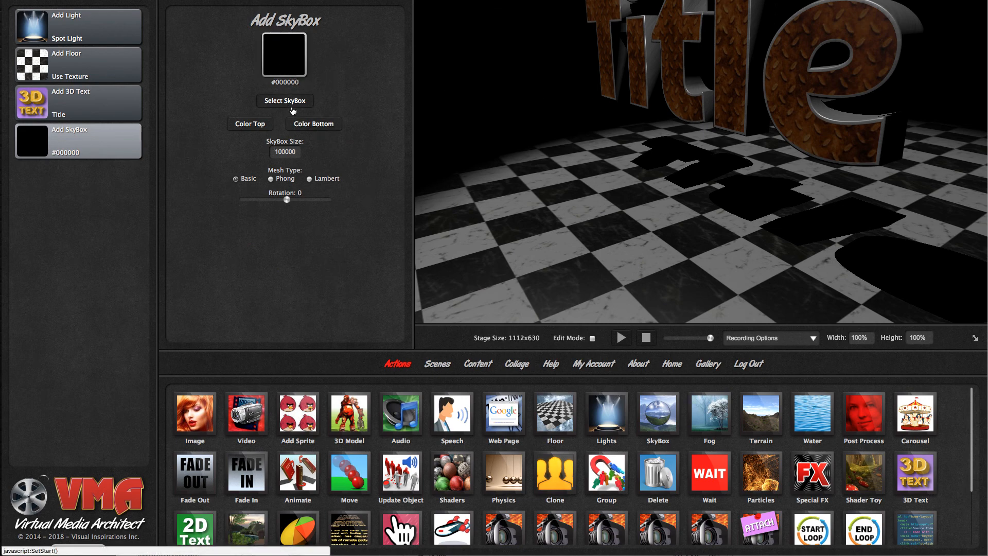
left_click(258, 126)
left_click(302, 142)
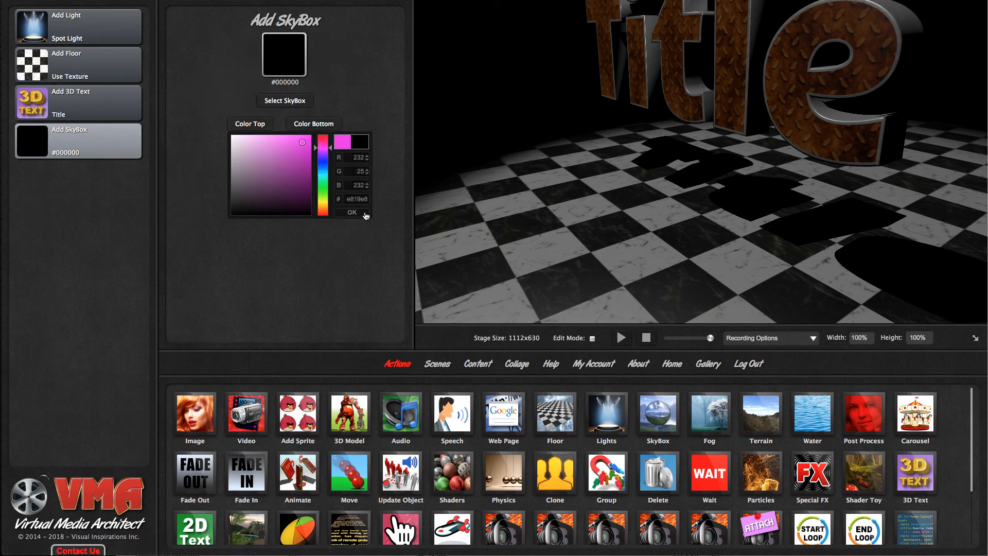
left_click(361, 214)
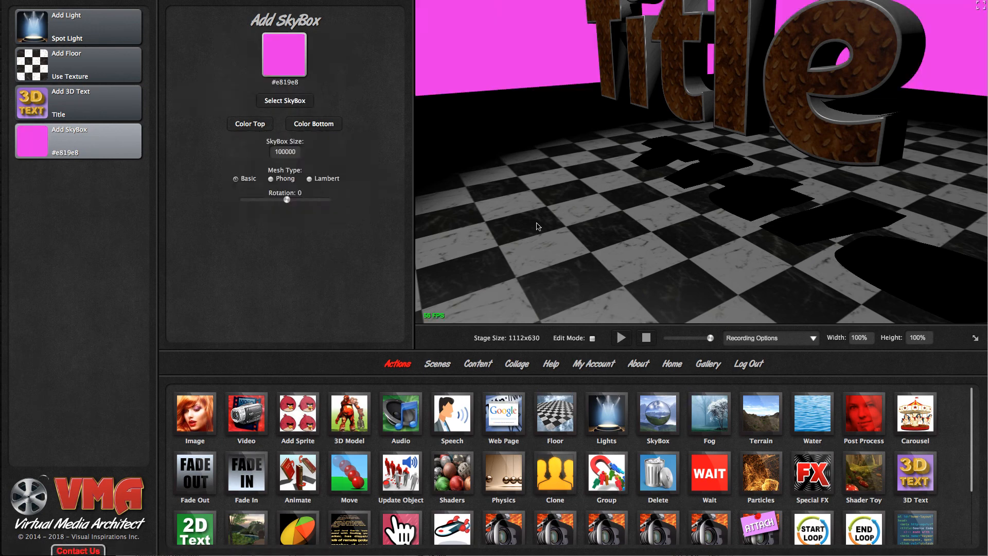
left_click_drag(631, 202, 643, 199)
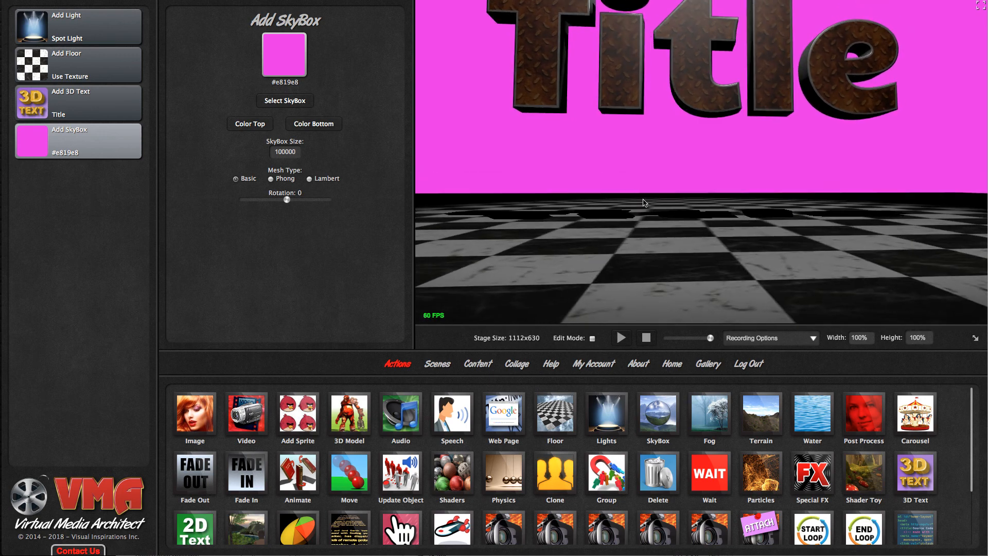
scroll(653, 206, "down", 5)
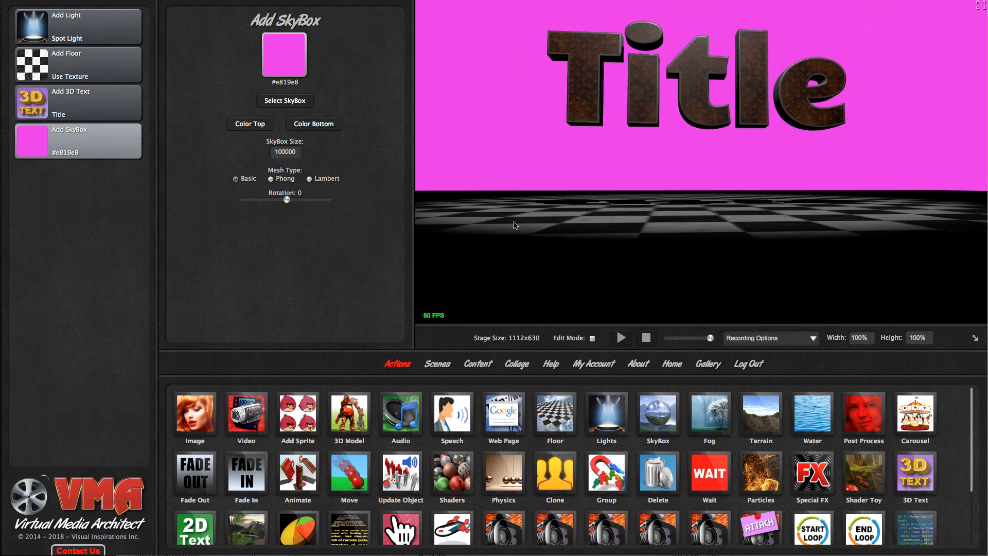
mouse_move(524, 225)
left_mouse_down()
mouse_move(666, 235)
mouse_move(532, 224)
left_mouse_up()
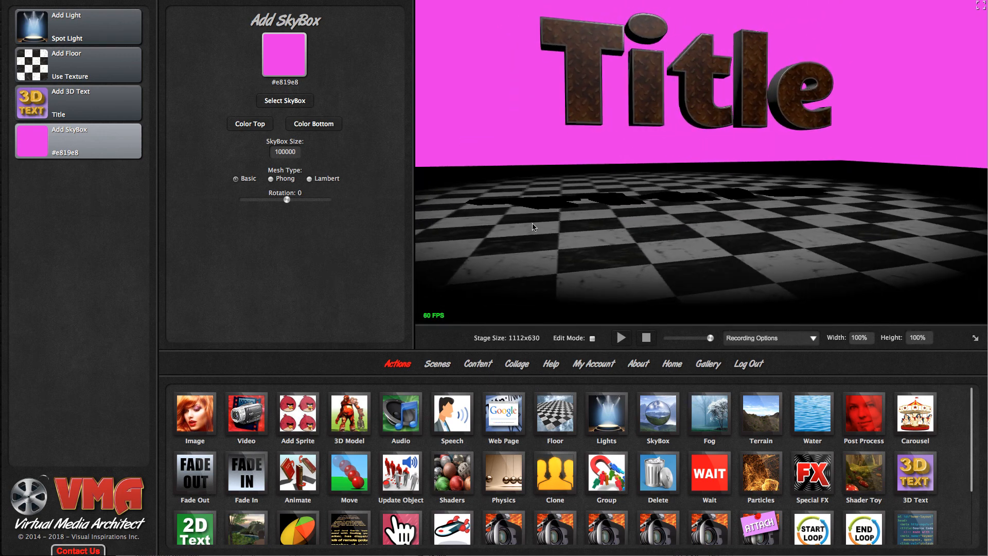
Set the SkyBox's bottom color to green and tilt the view to inspect the gradient behind the title.
left_click(322, 128)
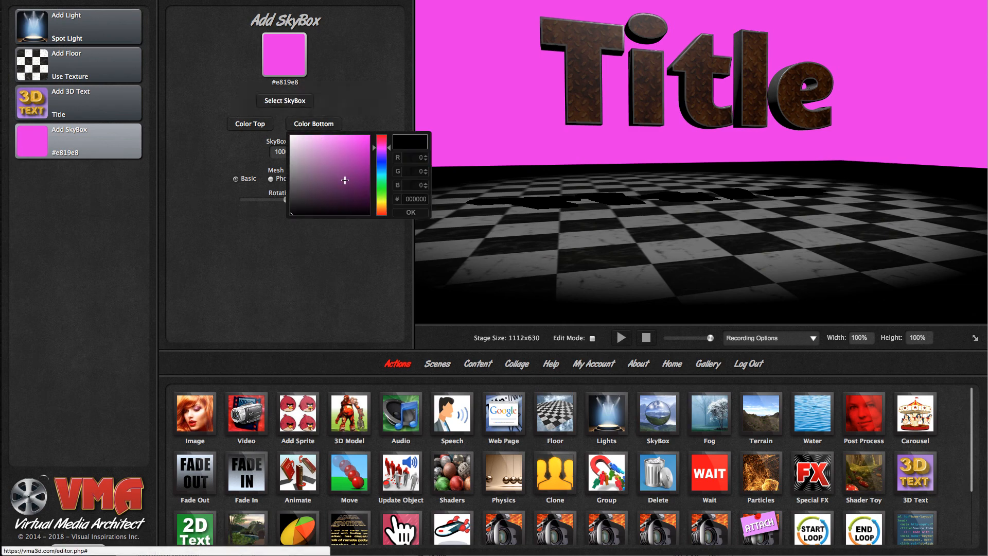
left_click(381, 193)
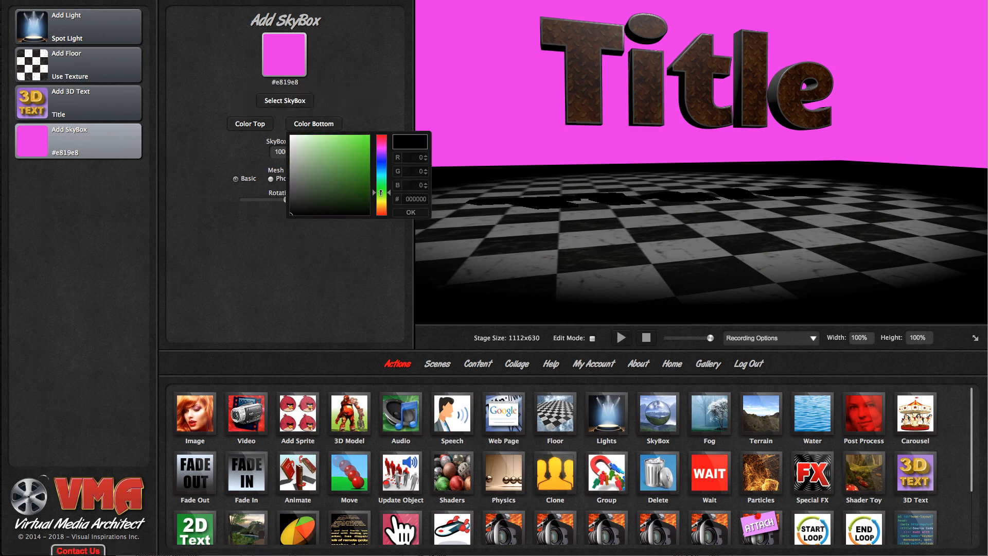
left_click(360, 165)
left_click(407, 212)
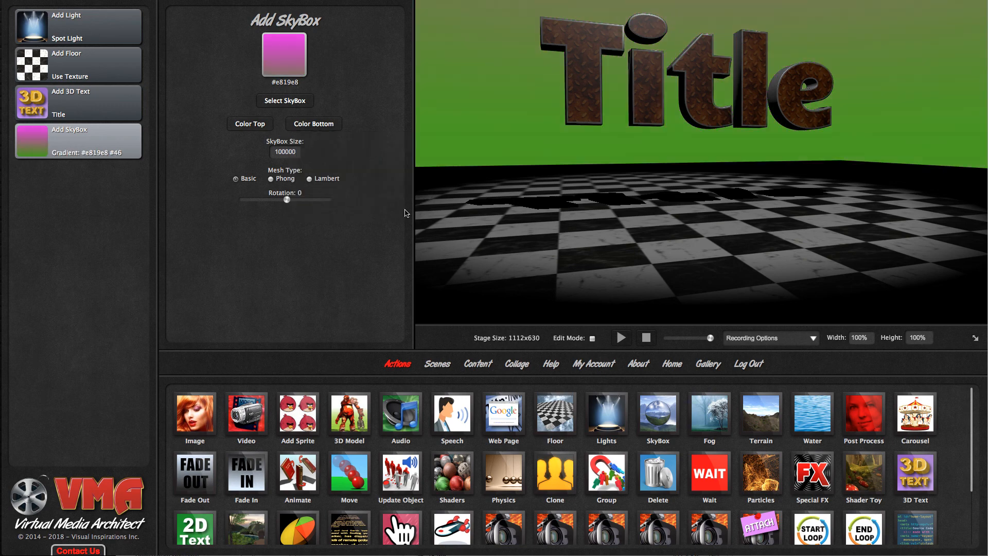
left_click_drag(563, 219, 563, 182)
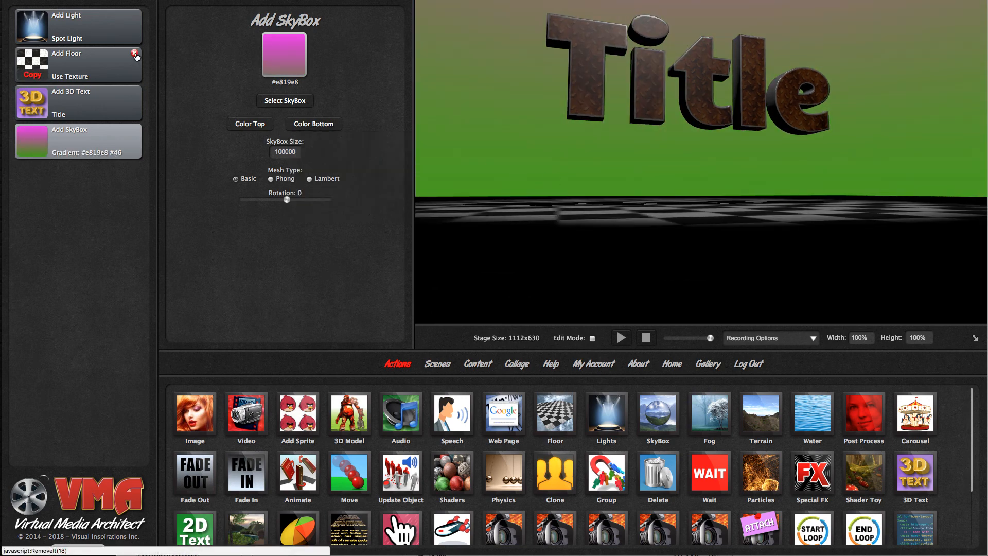
Load the Basketball Court SkyBox in place of the color gradient and look around the scene.
left_click(270, 102)
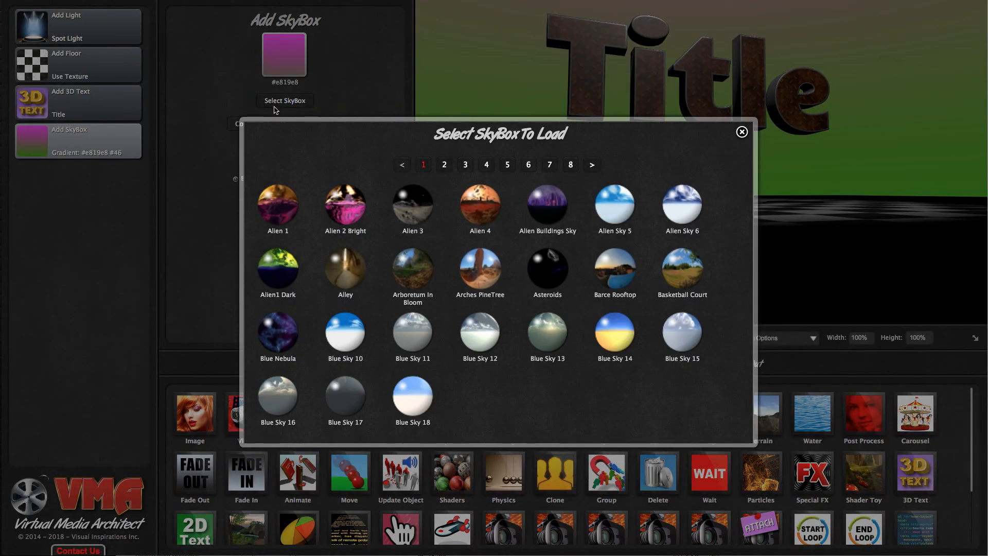
left_click(683, 272)
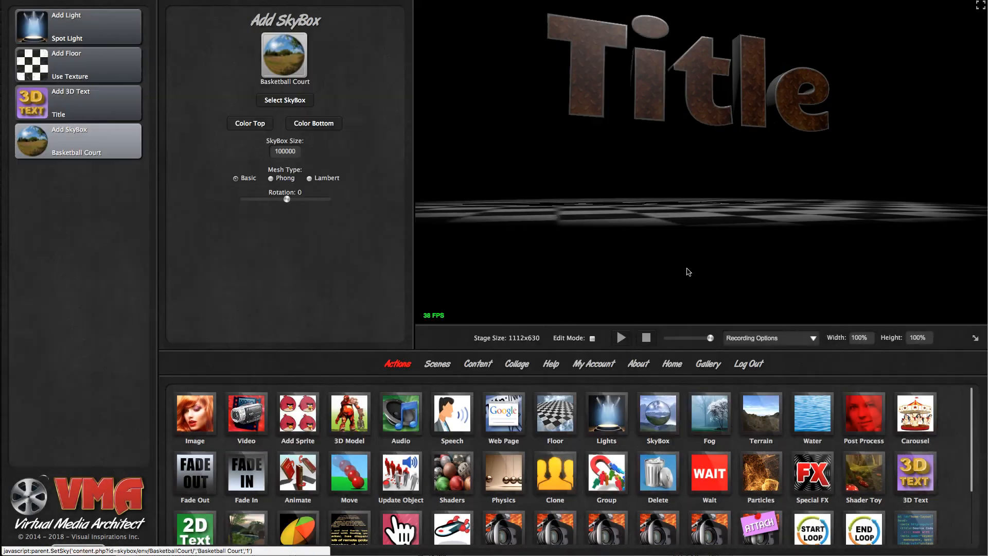
left_click_drag(765, 255, 654, 261)
Delete the Add Floor action and orbit the scene to view the title against the SkyBox alone.
mouse_move(79, 63)
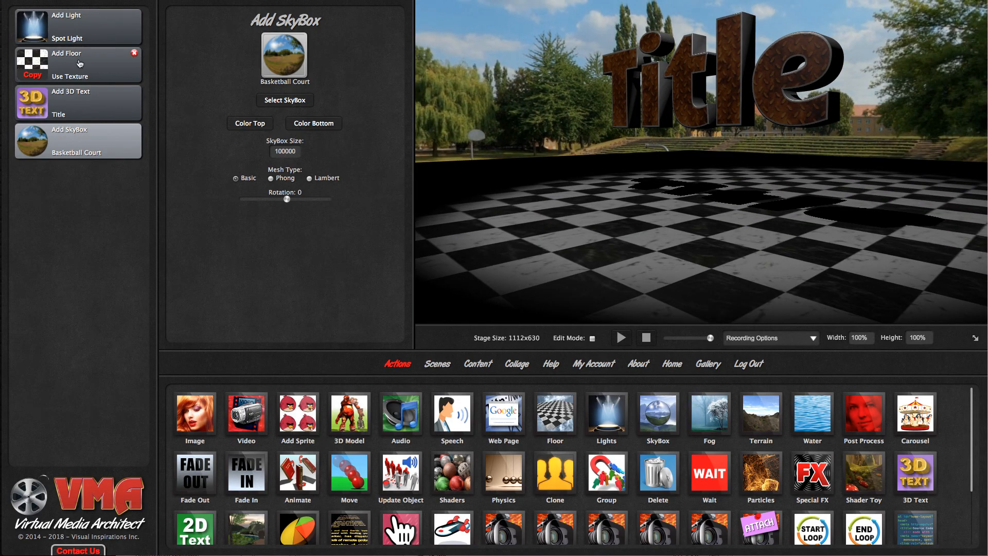
left_click(134, 54)
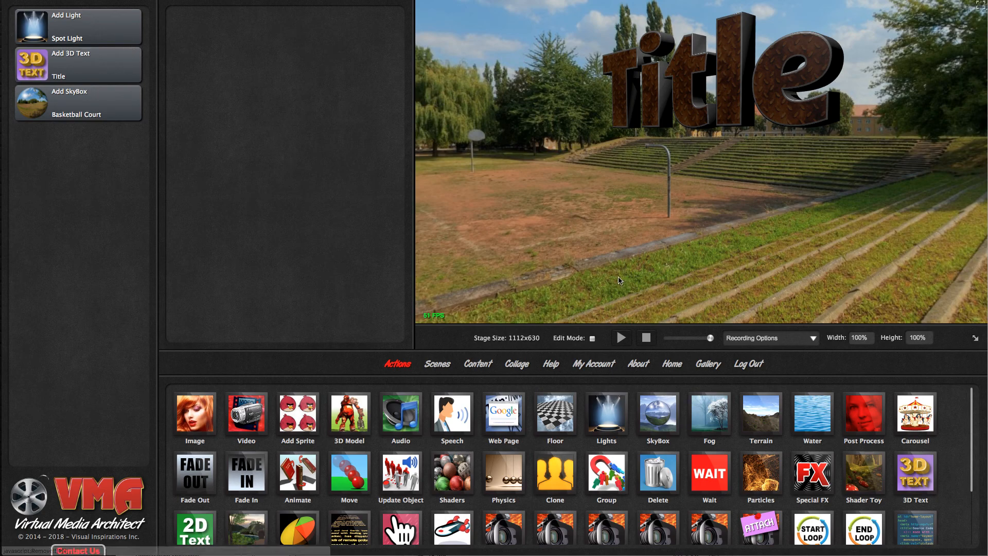
left_click_drag(623, 288, 679, 260)
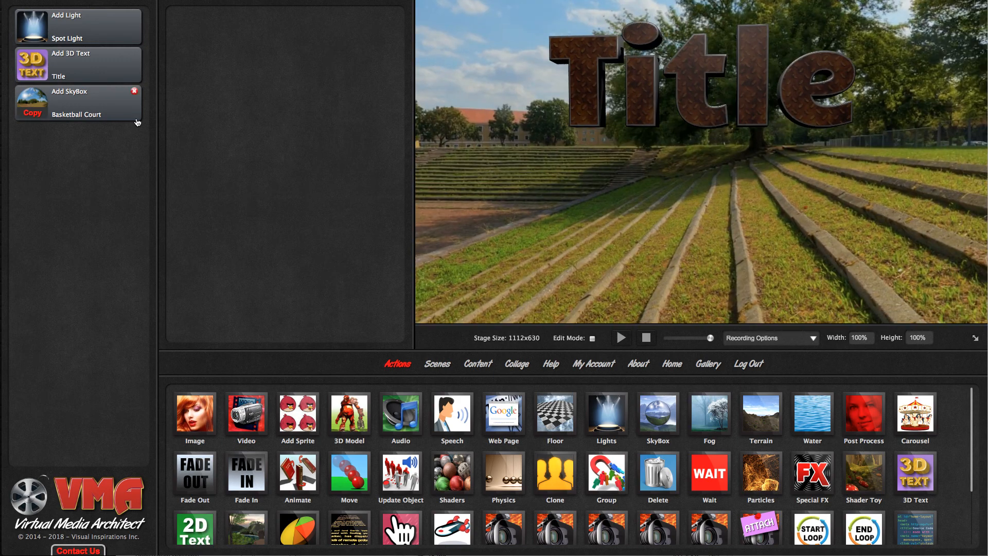
Change the SkyBox to Alien Sky 5 and orbit the scene to view it.
left_click(87, 98)
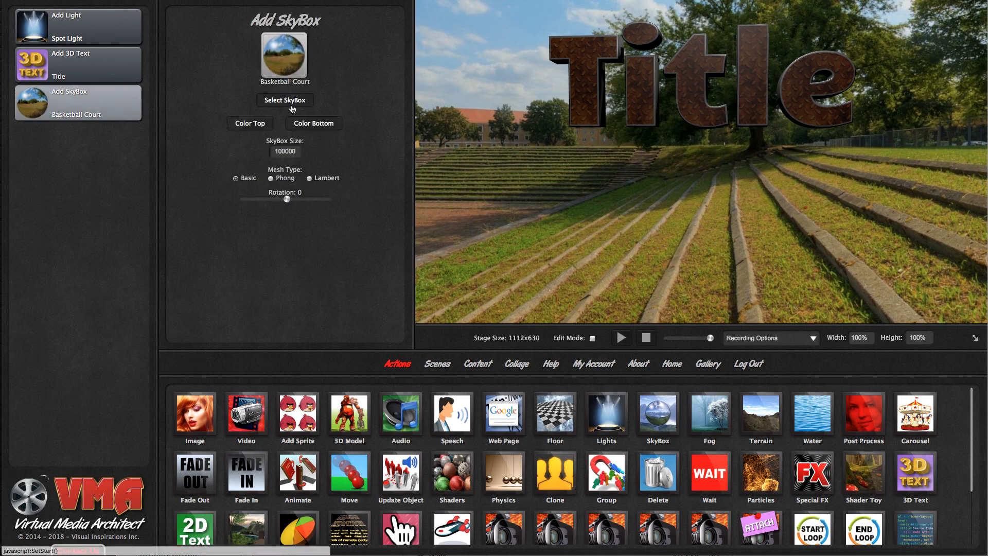
left_click(291, 102)
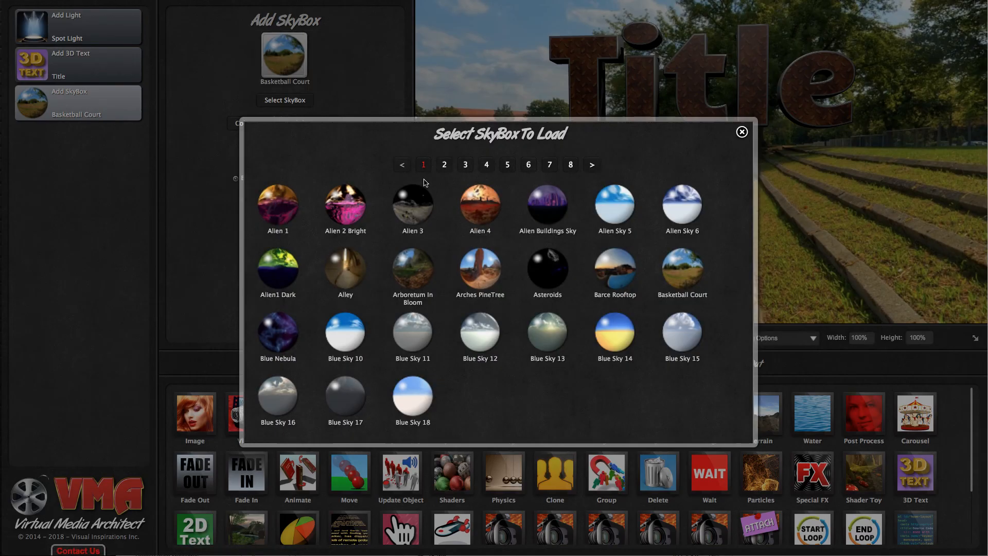
left_click(621, 206)
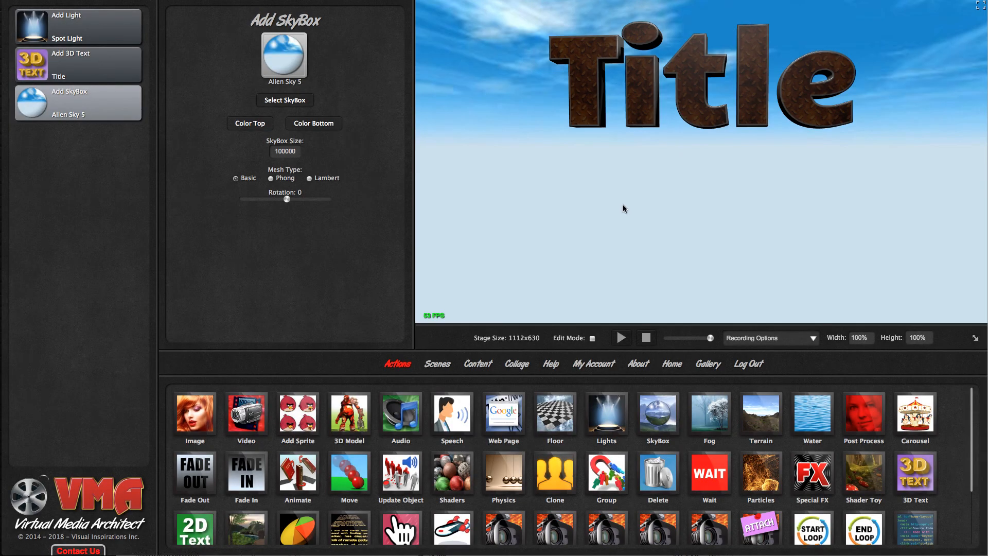
left_click_drag(568, 236, 495, 239)
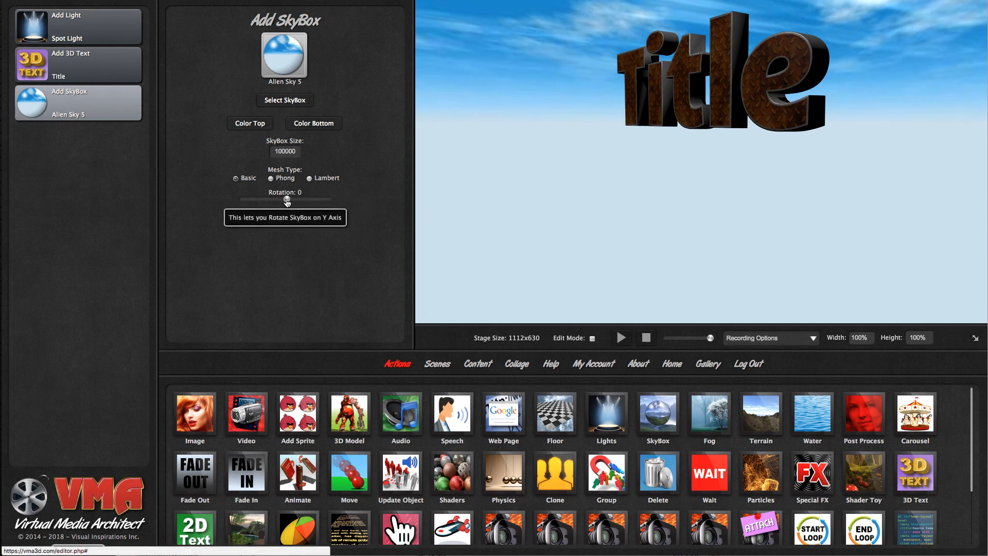
Try SkyBox rotations of 138.625 and -85.375 on the Y axis, and delete the Add SkyBox action.
left_click_drag(287, 199, 322, 202)
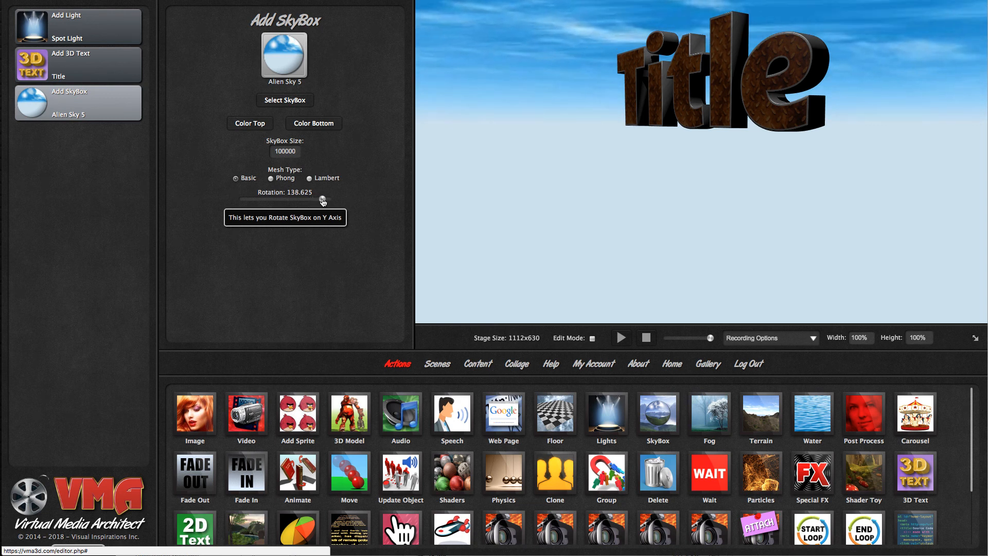
left_click_drag(322, 201, 264, 201)
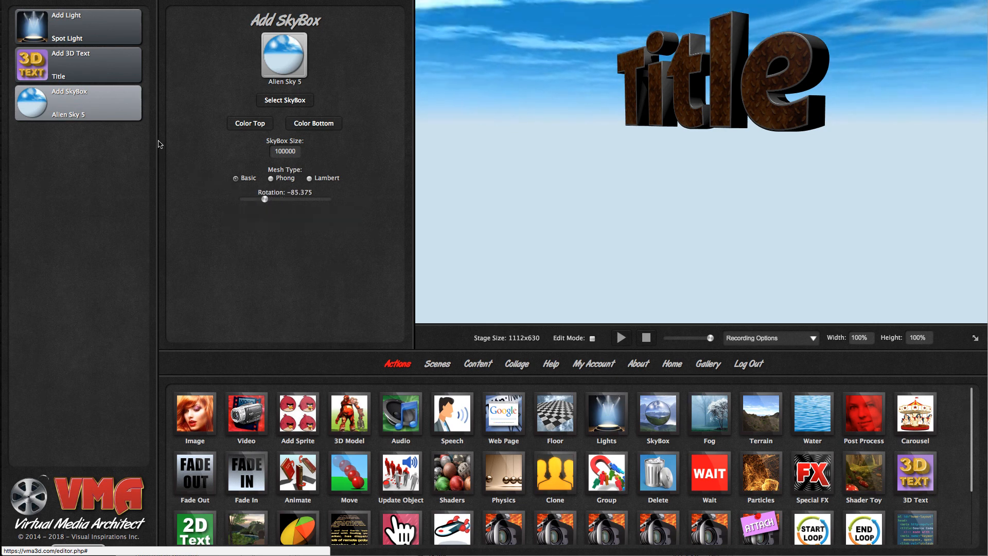
mouse_move(138, 109)
left_click(135, 93)
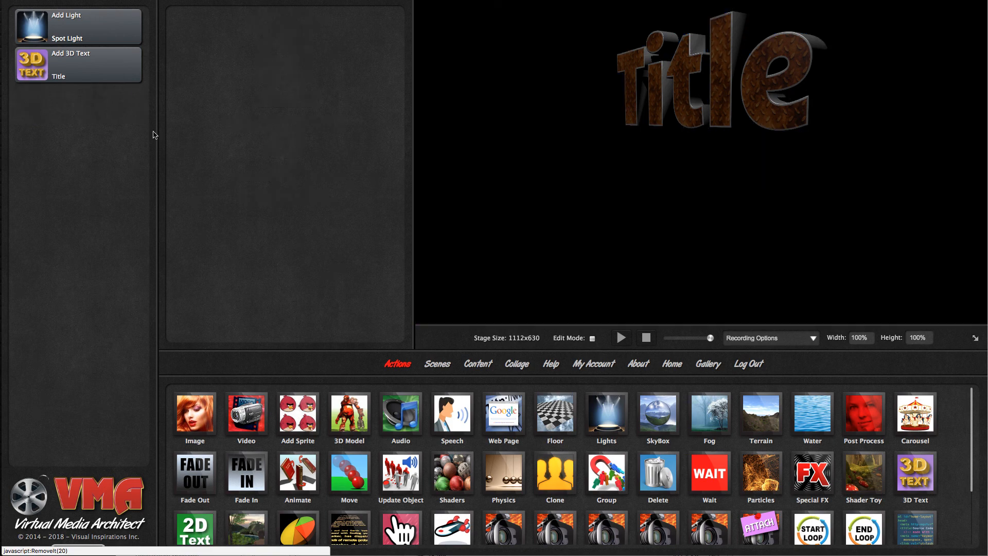
Add a 360 Video action after the 3D text and load the Buddha Park Statue video.
scroll(589, 431, "down", 2)
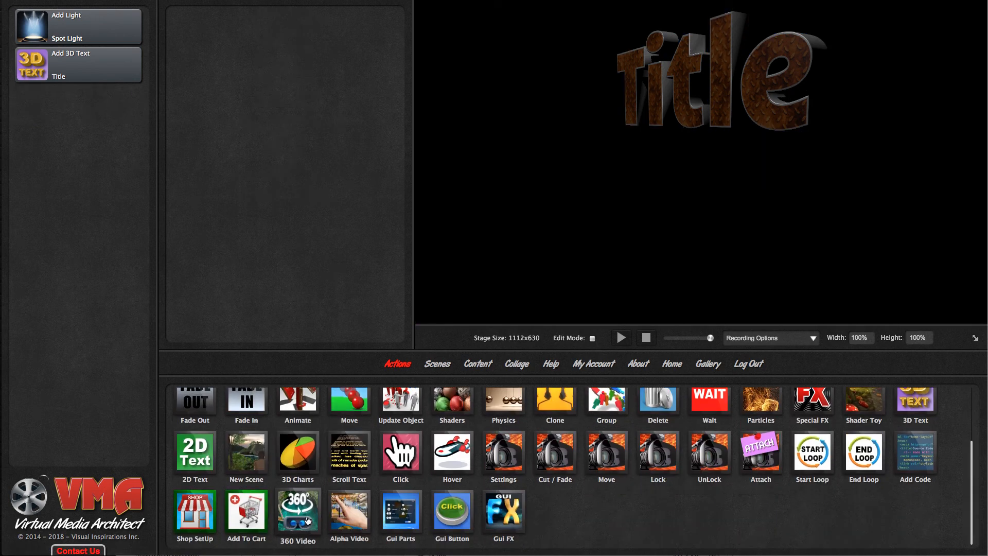
left_click_drag(296, 483, 104, 215)
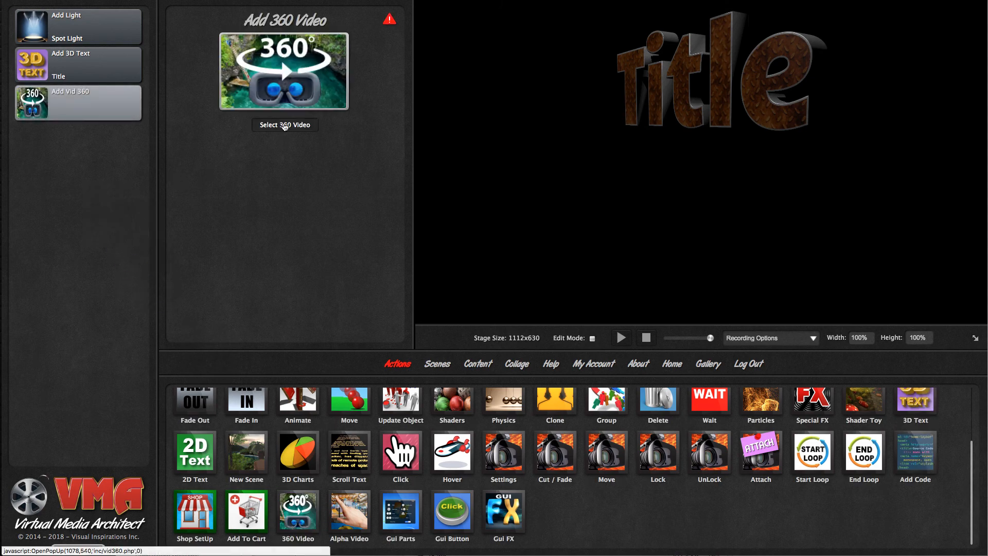
left_click(289, 128)
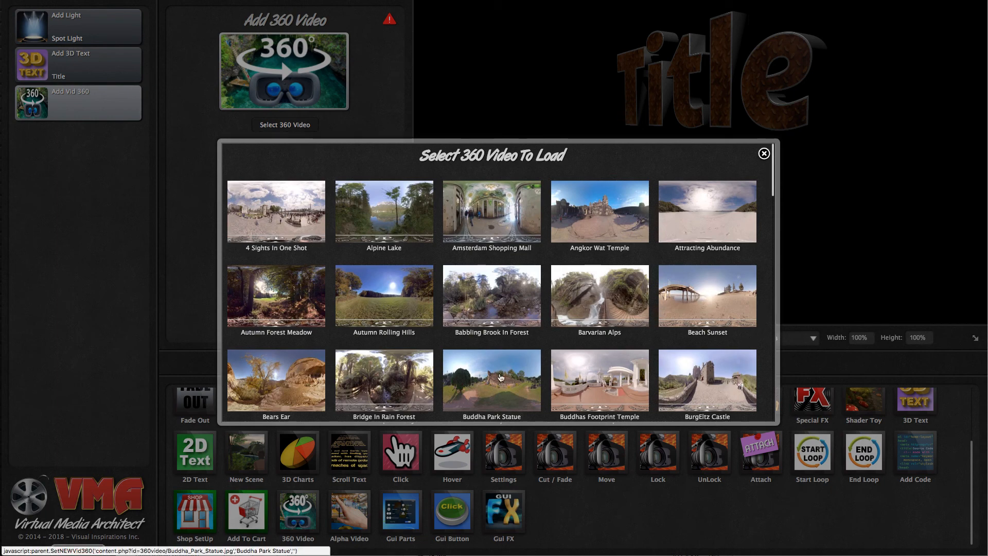
left_click(507, 380)
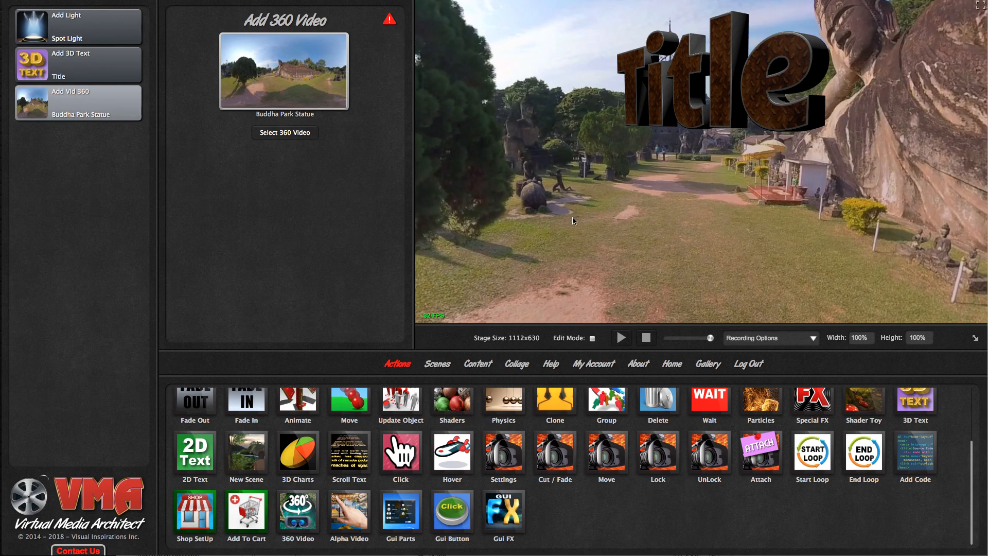
Look all the way around the 360 video scene and delete the 360 Video action.
left_click_drag(573, 221, 924, 229)
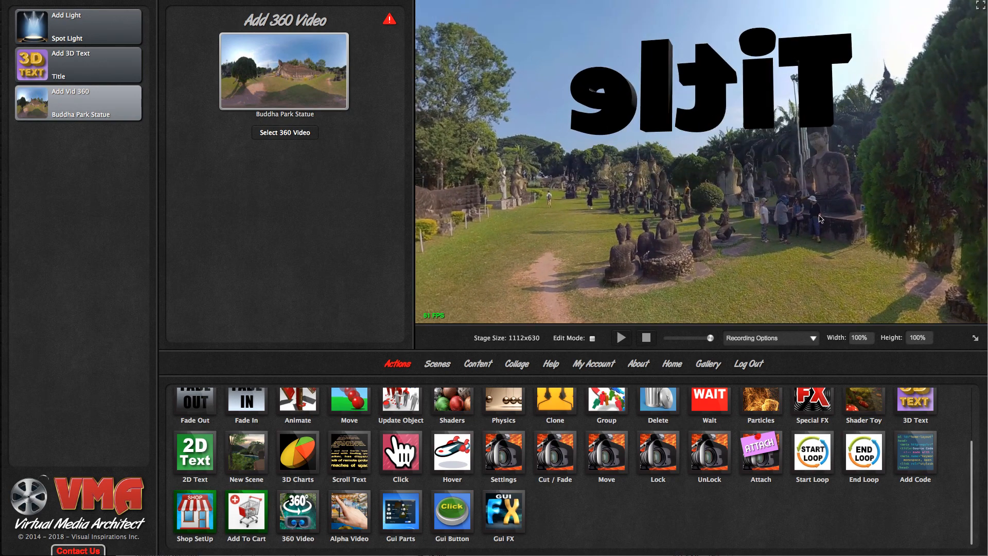
left_click_drag(851, 228, 545, 240)
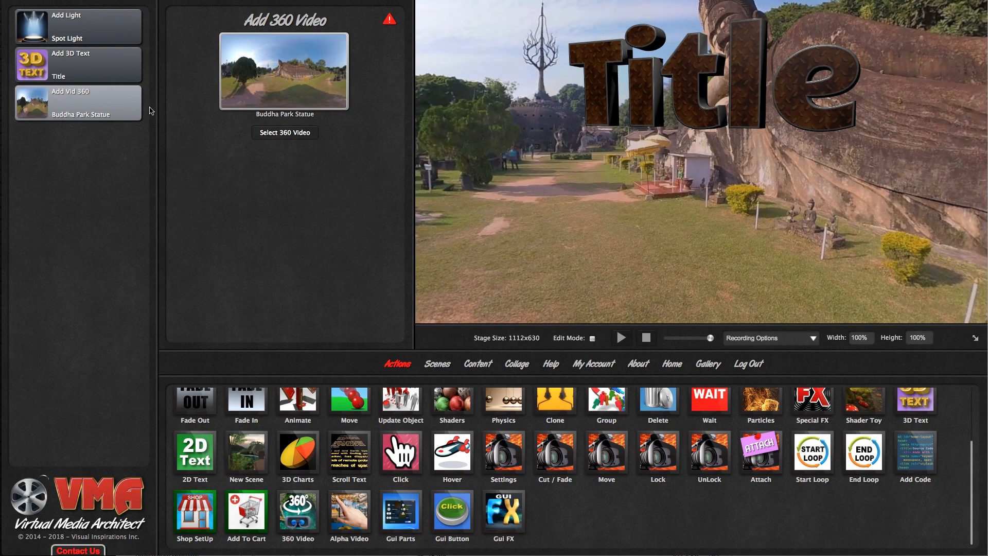
left_click(135, 91)
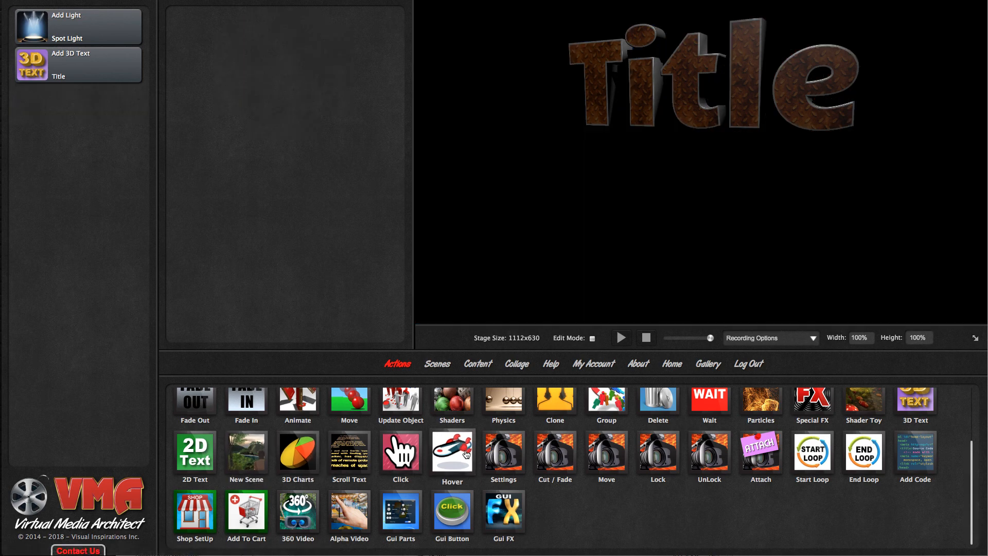
Add a Floor action with the checkered texture after the 3D text and set its mesh type to Phong.
scroll(470, 453, "up", 3)
left_click_drag(563, 432, 120, 222)
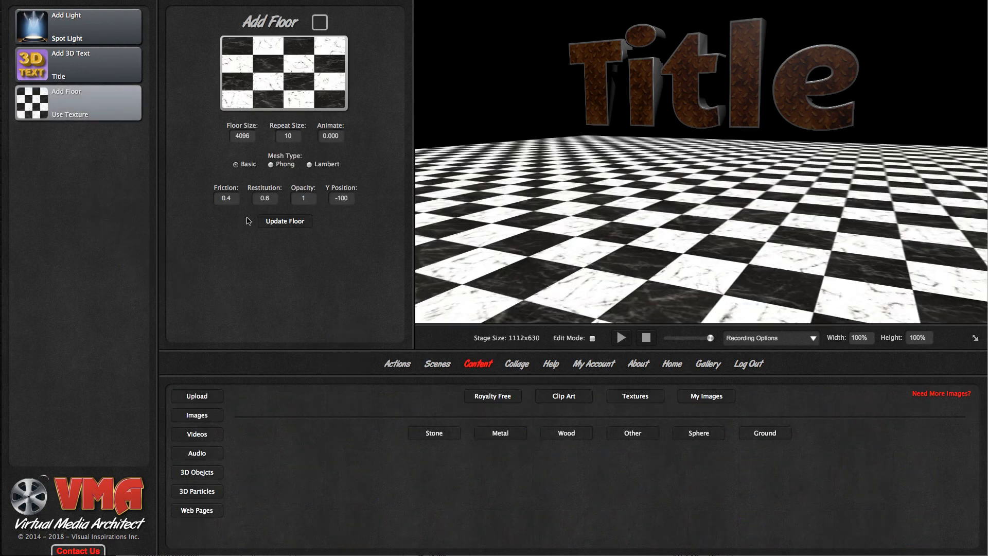
left_click(285, 164)
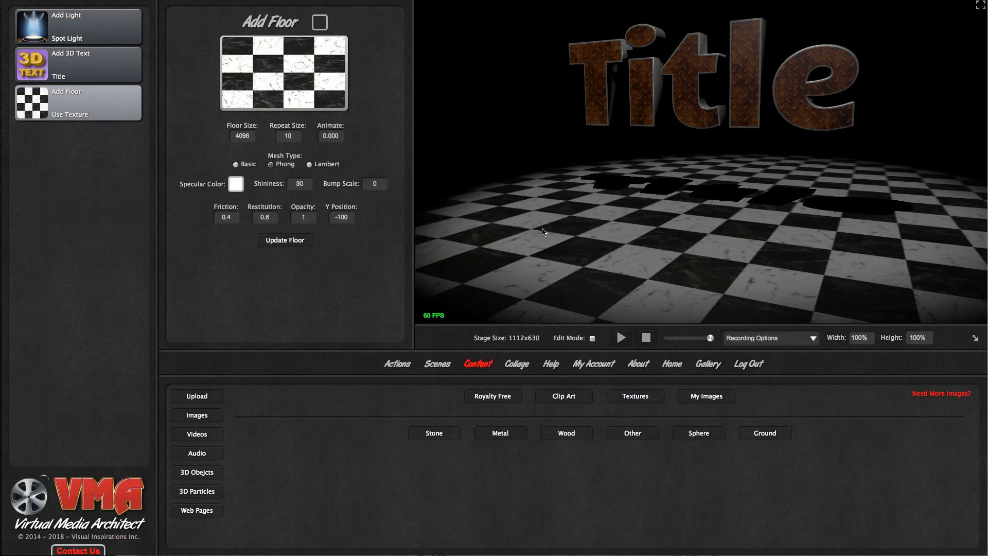
Add an Alpha Video action using Curtain Blue Center Texture after the floor, and delete the Add Floor action.
left_click(403, 367)
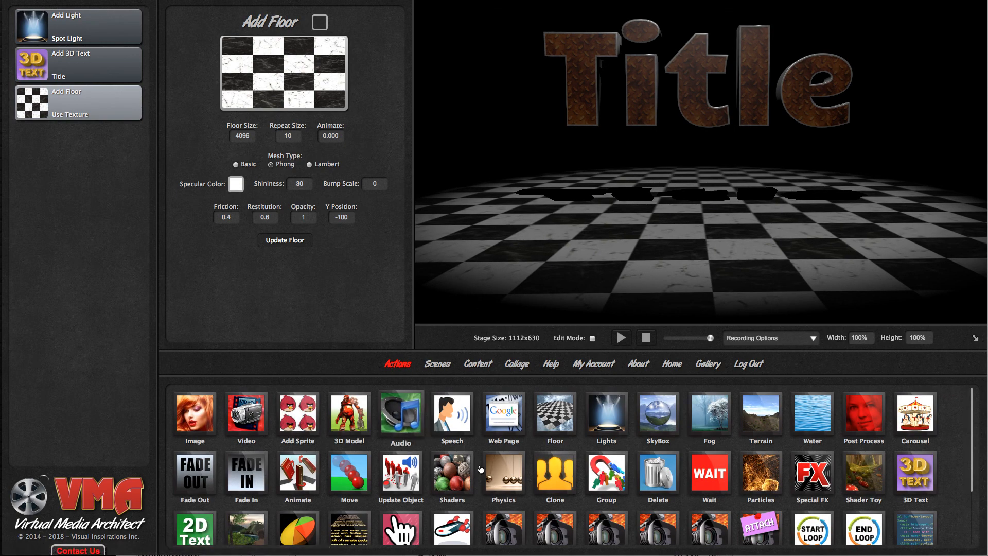
scroll(488, 472, "down", 3)
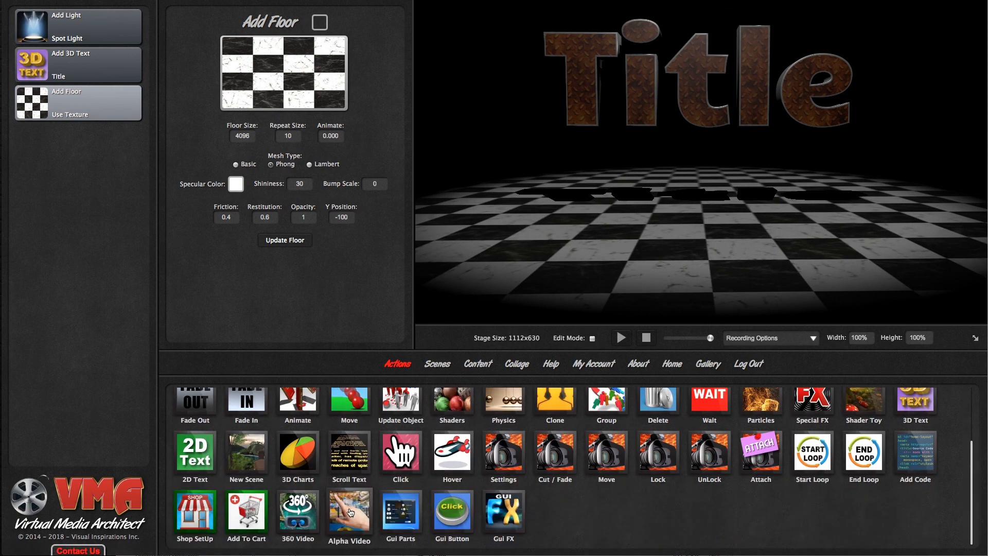
left_click_drag(349, 512, 76, 202)
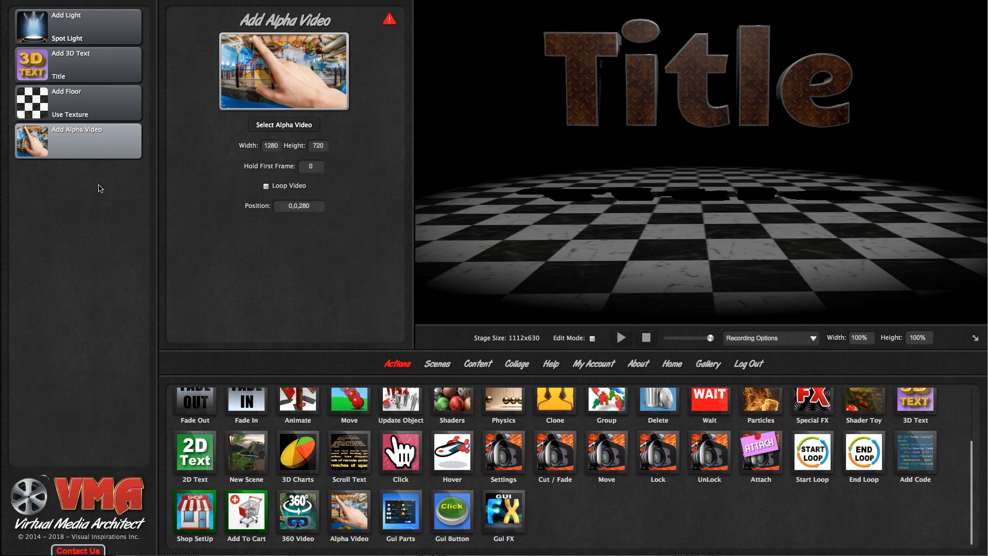
left_click(298, 127)
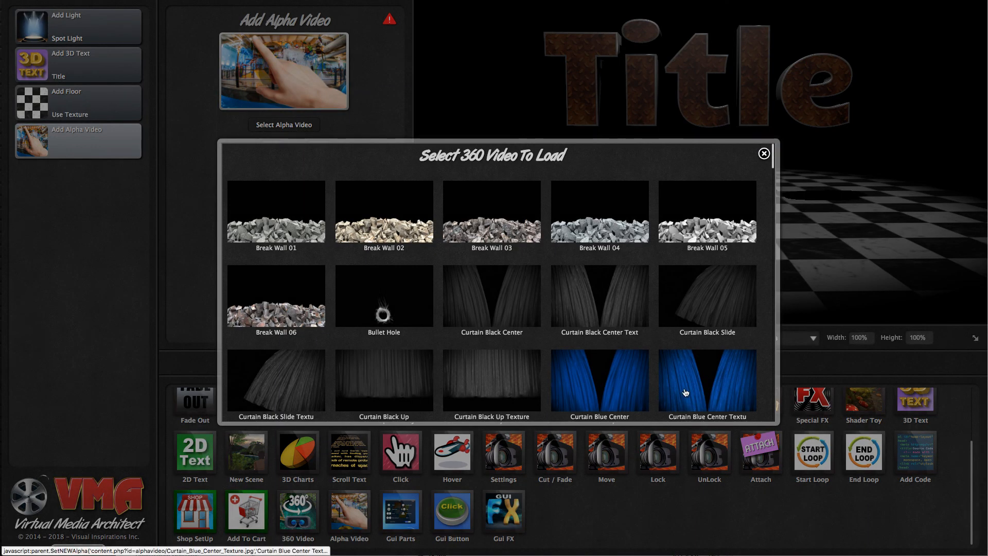
left_click(701, 389)
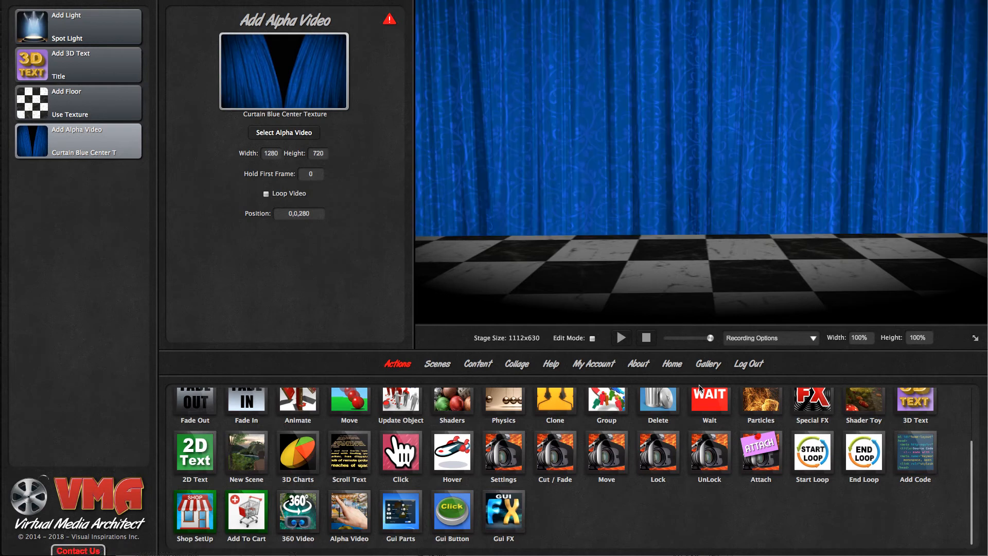
left_click(135, 93)
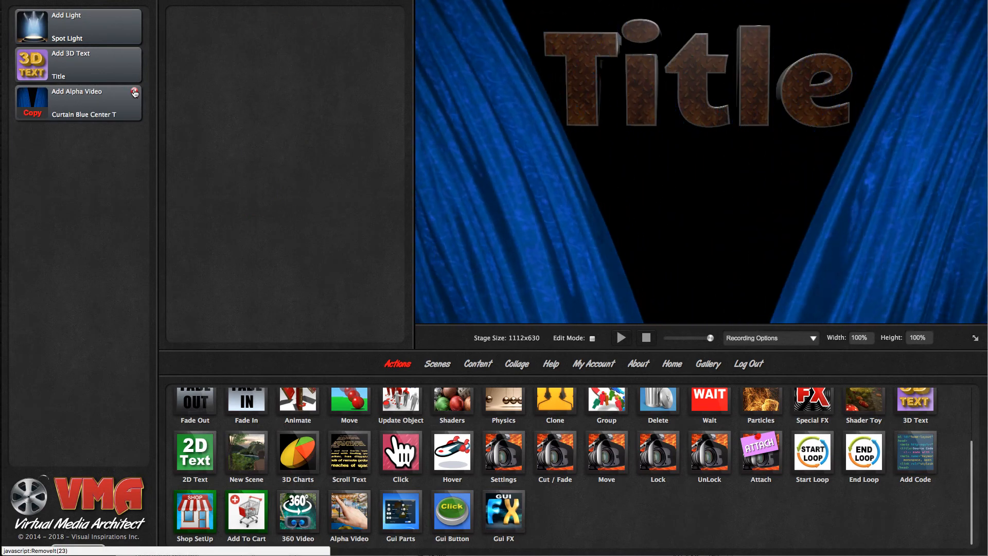
Enable Loop Video on the alpha video and replace the blue curtain clip with Break Wall 05.
left_click(95, 113)
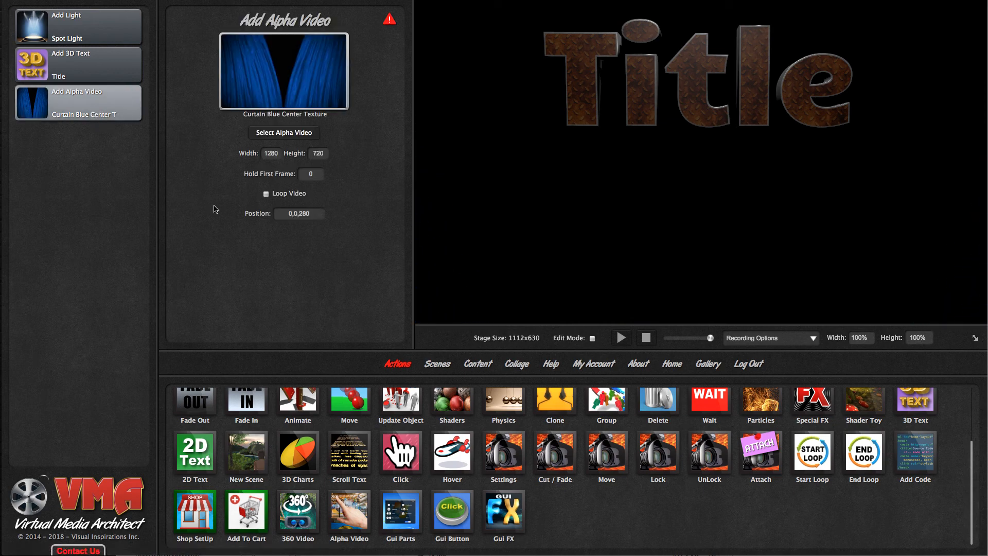
left_click(266, 194)
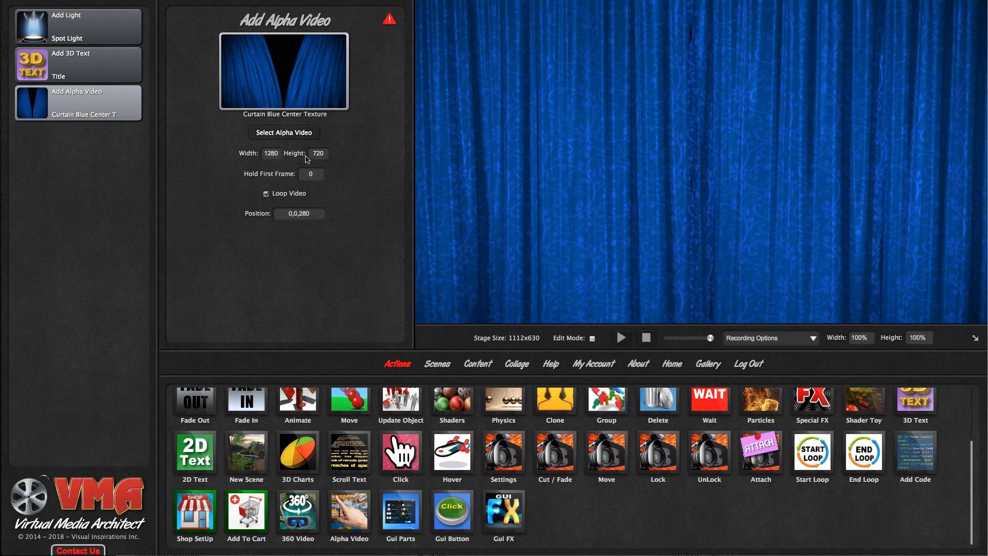
left_click(301, 137)
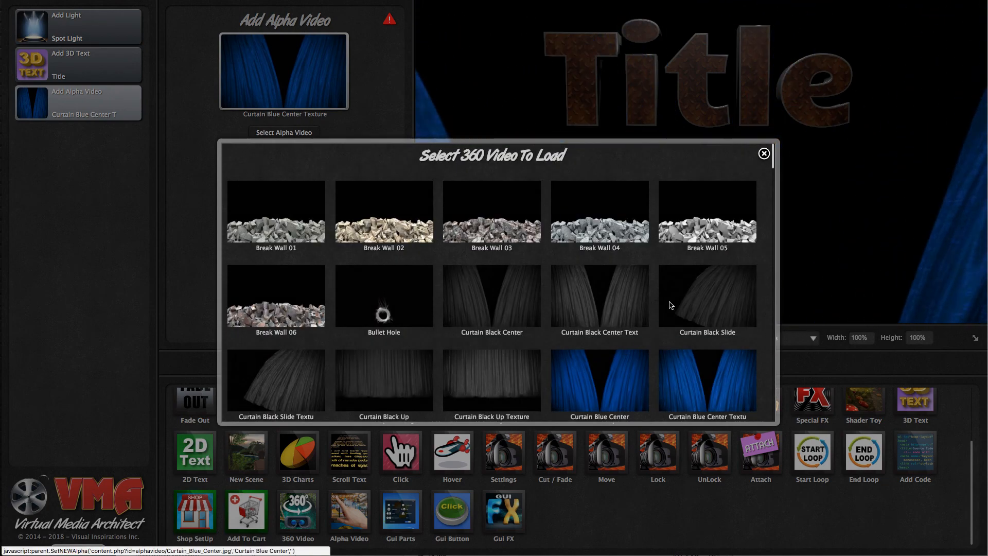
left_click(719, 235)
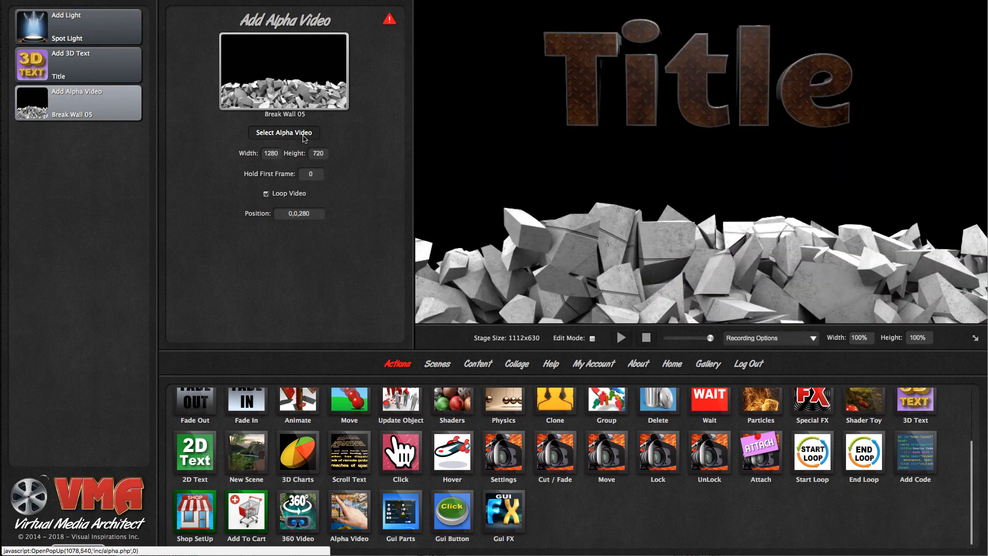
Replace the alpha video clip with Gesture DoubleSlide OpenHand Down from the alpha video library.
left_click(303, 136)
scroll(616, 299, "down", 15)
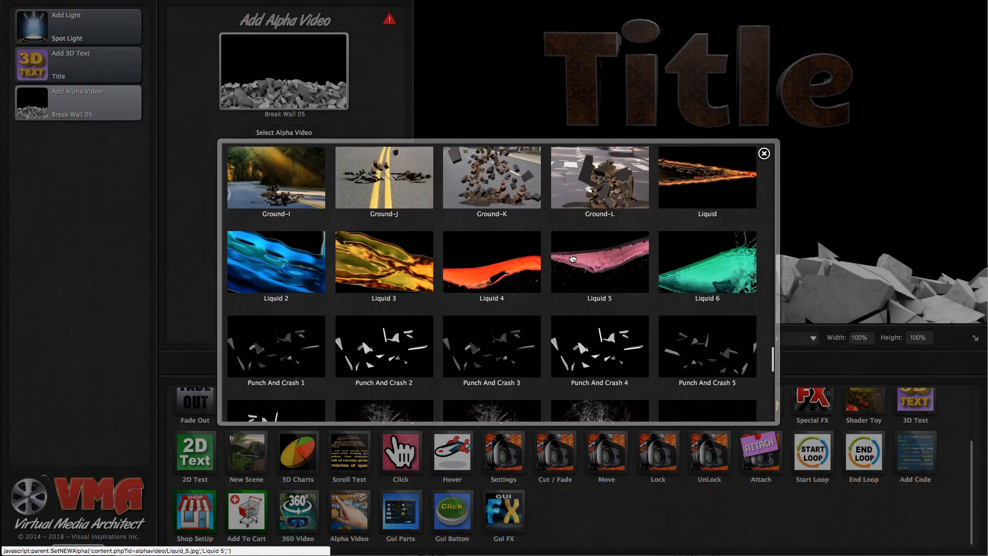
scroll(597, 324, "down", 10)
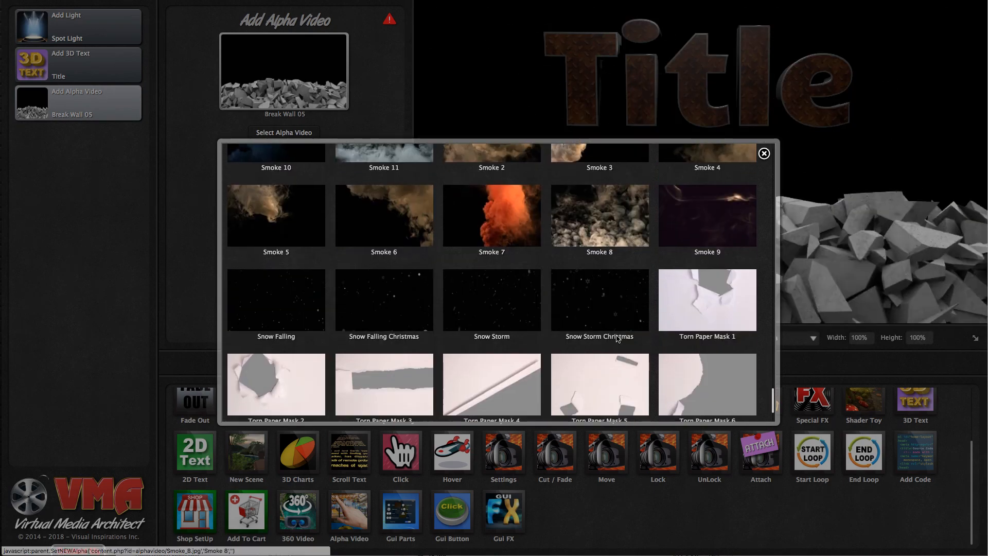
scroll(617, 338, "up", 20)
scroll(620, 337, "down", 5)
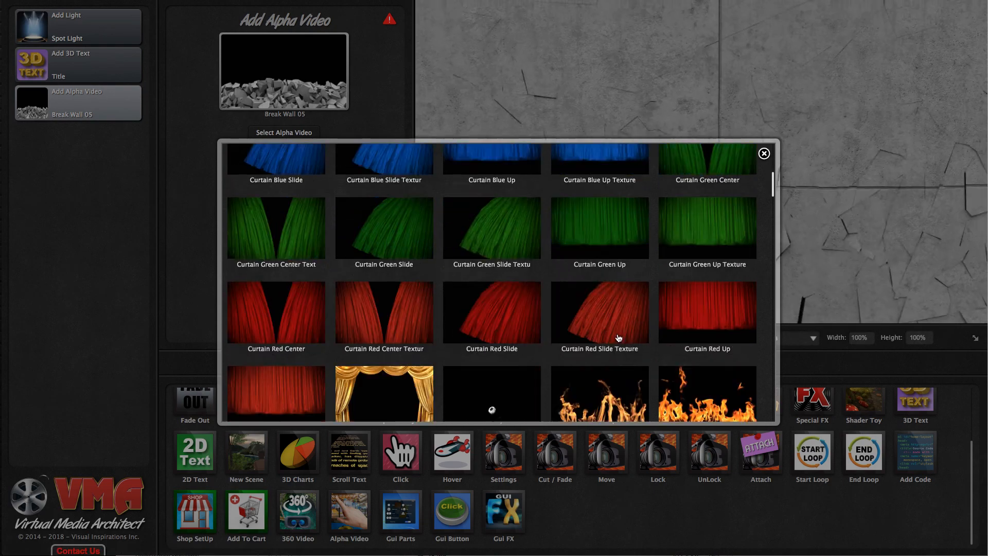
scroll(621, 337, "down", 3)
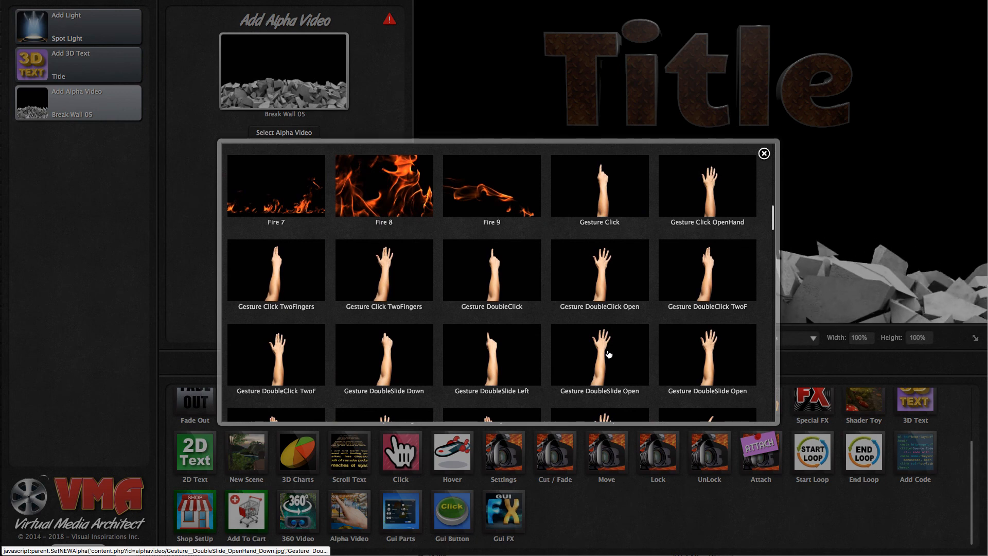
left_click(609, 354)
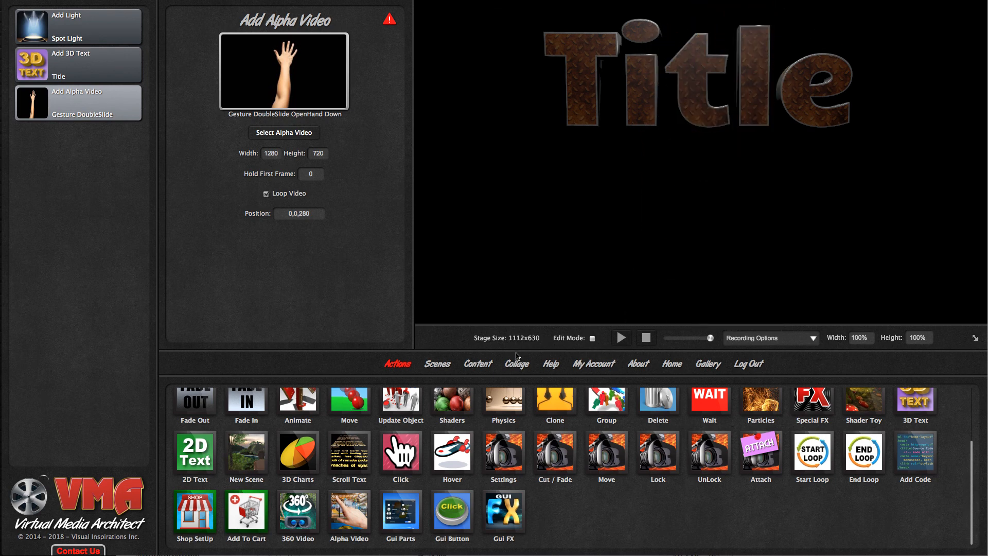
Add a Floor action with the checkered texture after the hand gesture alpha video.
scroll(489, 399, "up", 3)
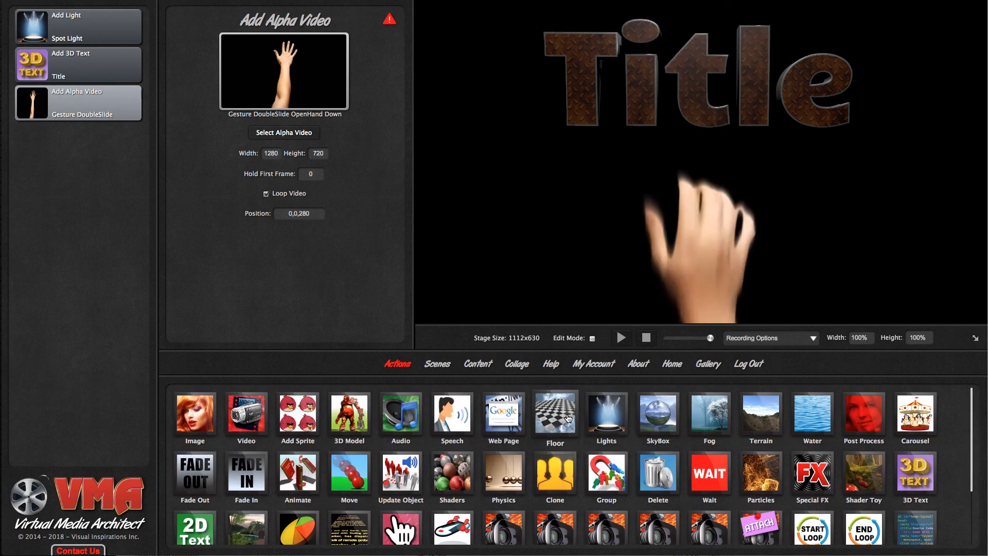
left_click_drag(566, 417, 73, 189)
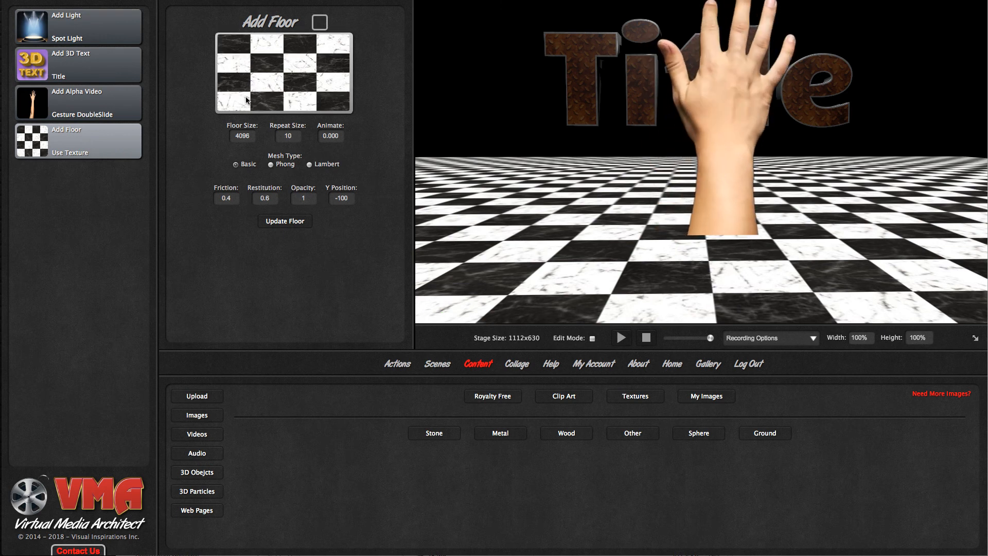
mouse_move(270, 120)
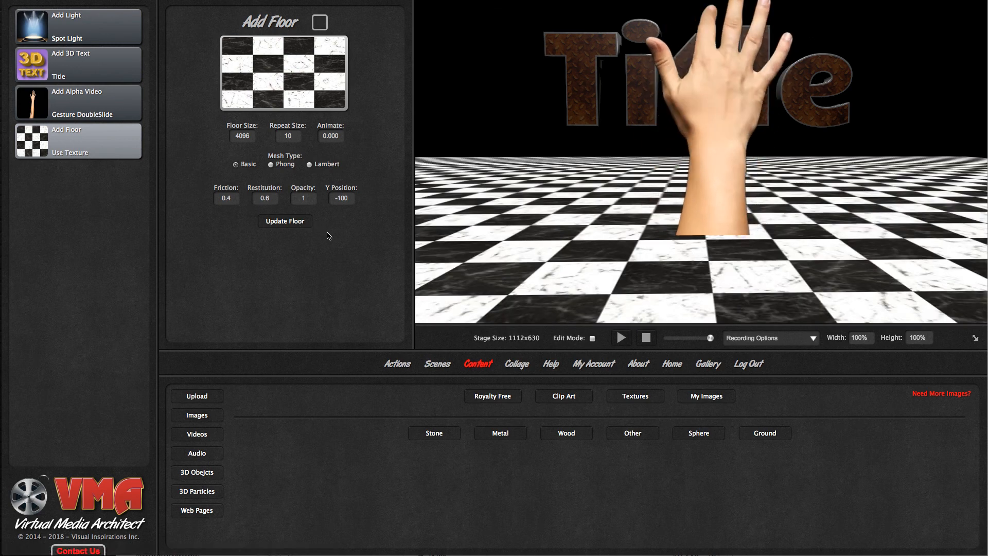
Replace the hand gesture alpha video clip with Ground-H and delete the Add Floor action.
left_click(95, 102)
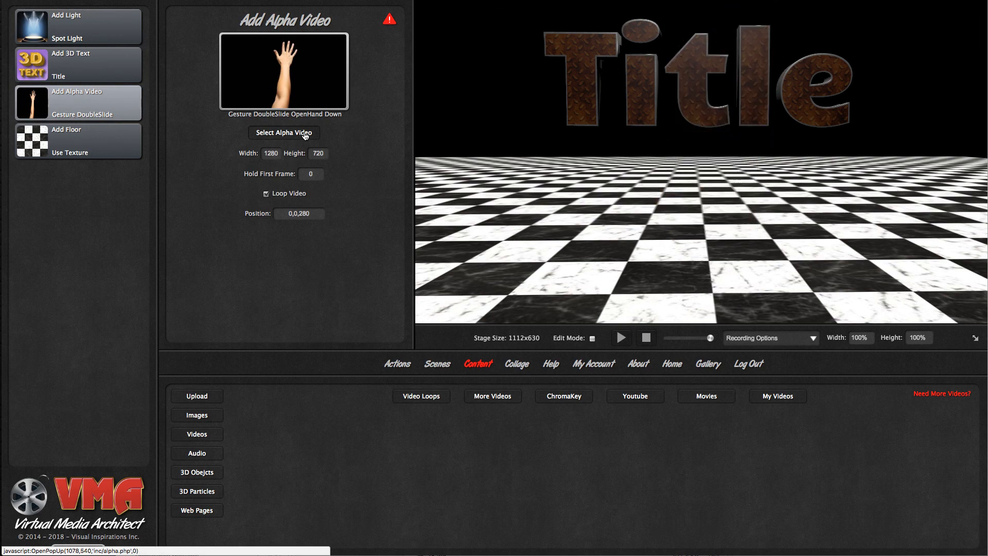
left_click(305, 133)
scroll(641, 282, "down", 5)
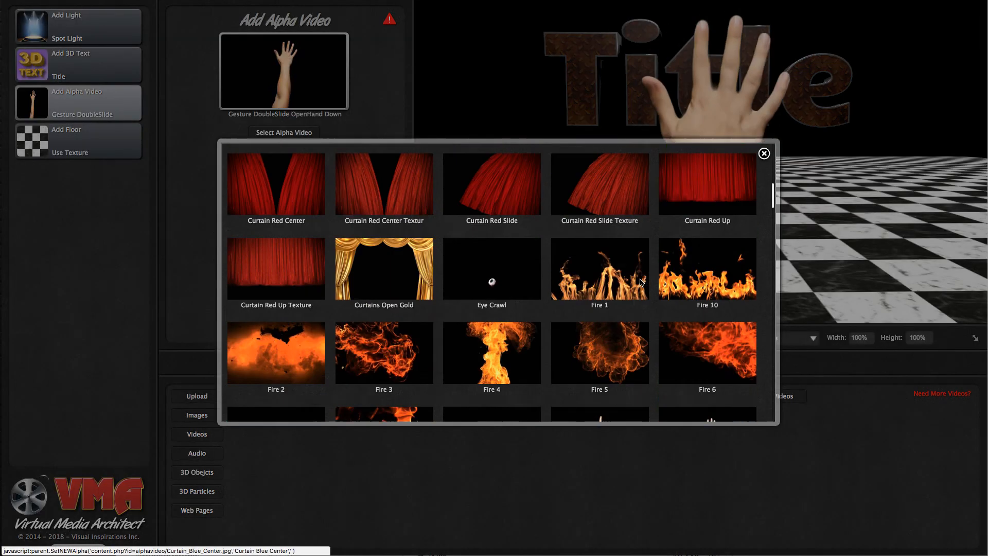
scroll(641, 282, "down", 15)
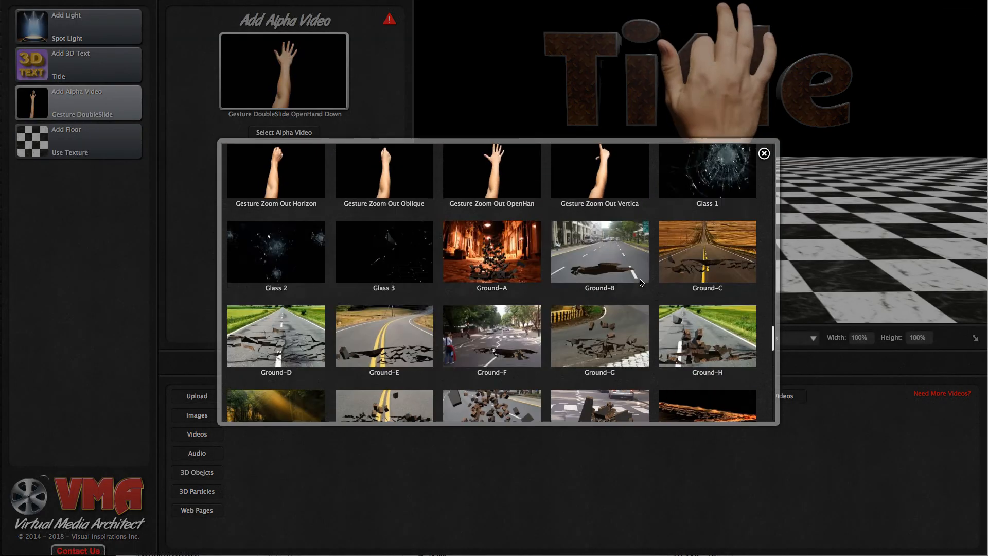
scroll(640, 282, "down", 3)
scroll(641, 282, "up", 20)
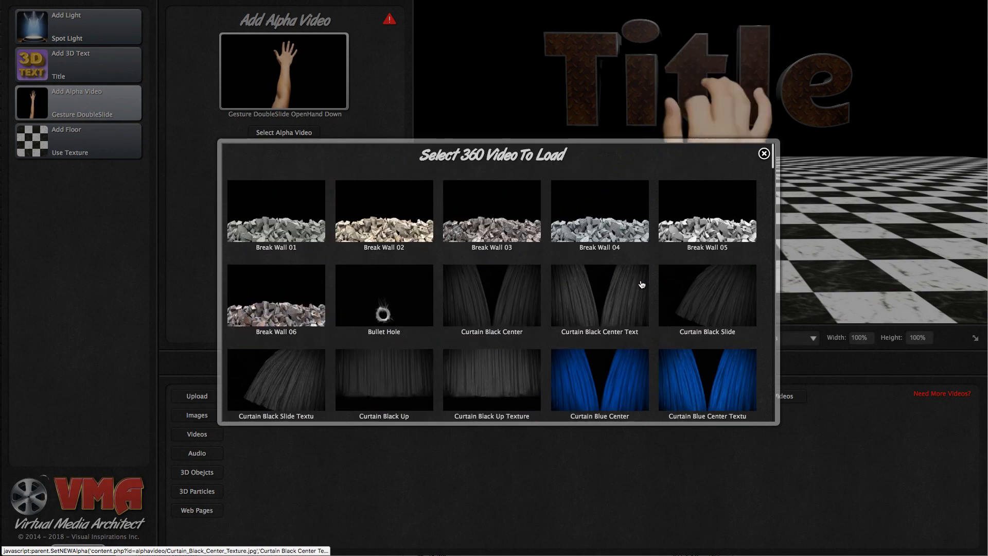
scroll(642, 282, "down", 10)
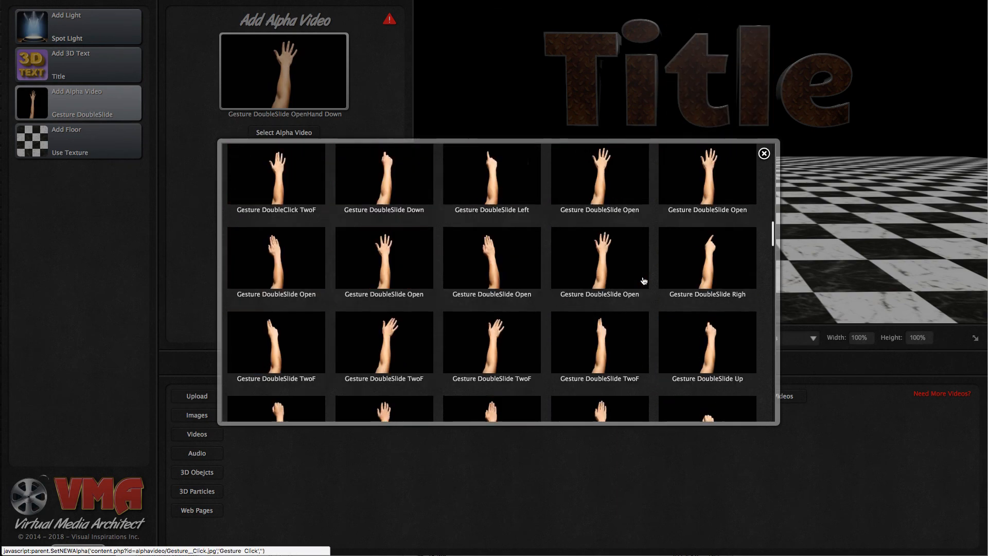
scroll(643, 281, "down", 12)
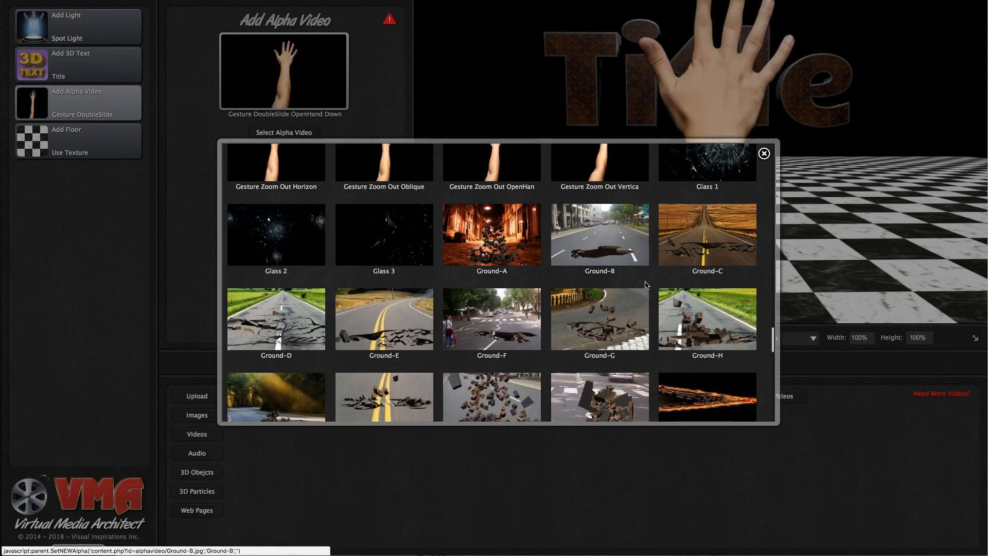
left_click(706, 324)
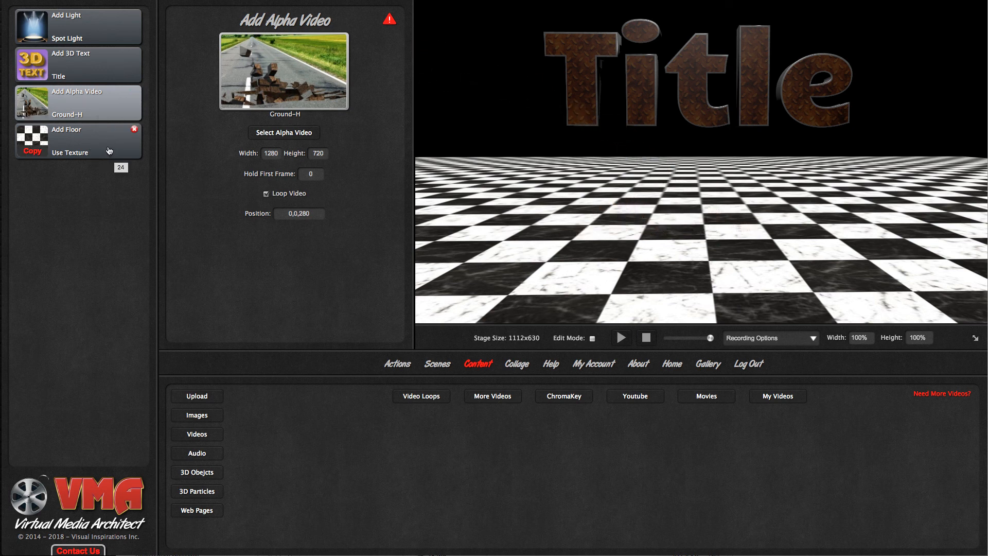
left_click(134, 129)
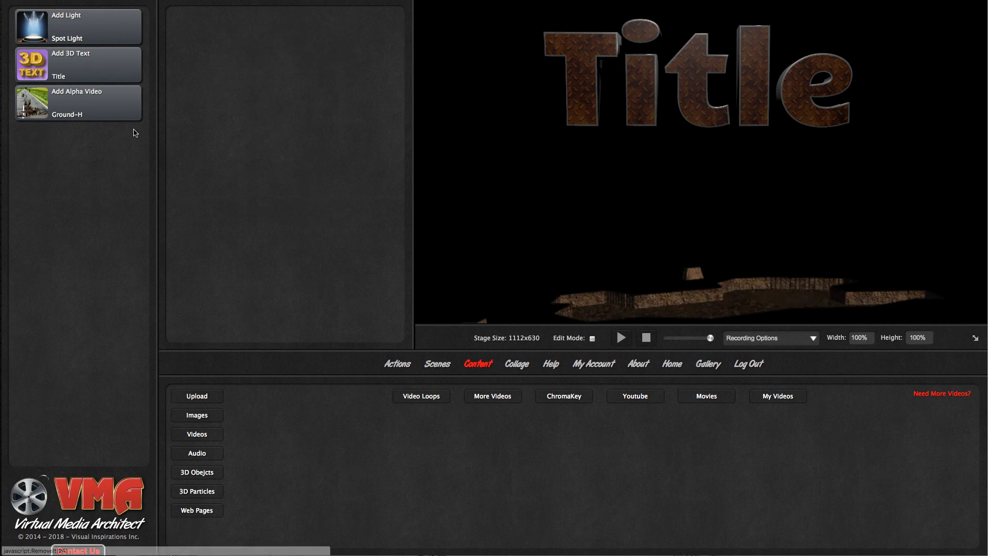
Add an Image action using the royalty-free Autumn Background with object type In Back, and delete the Ground-H alpha video action.
left_click(405, 370)
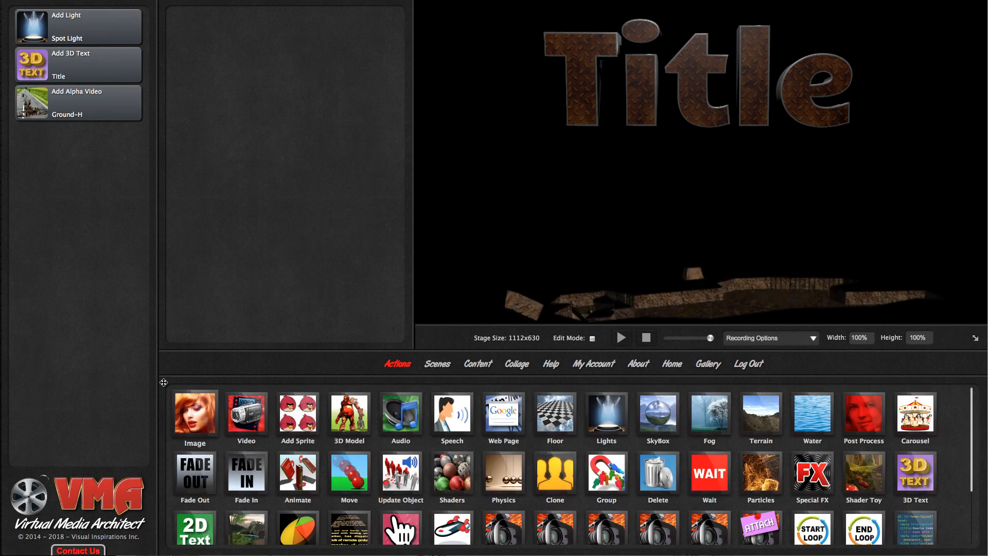
left_click_drag(209, 417, 109, 309)
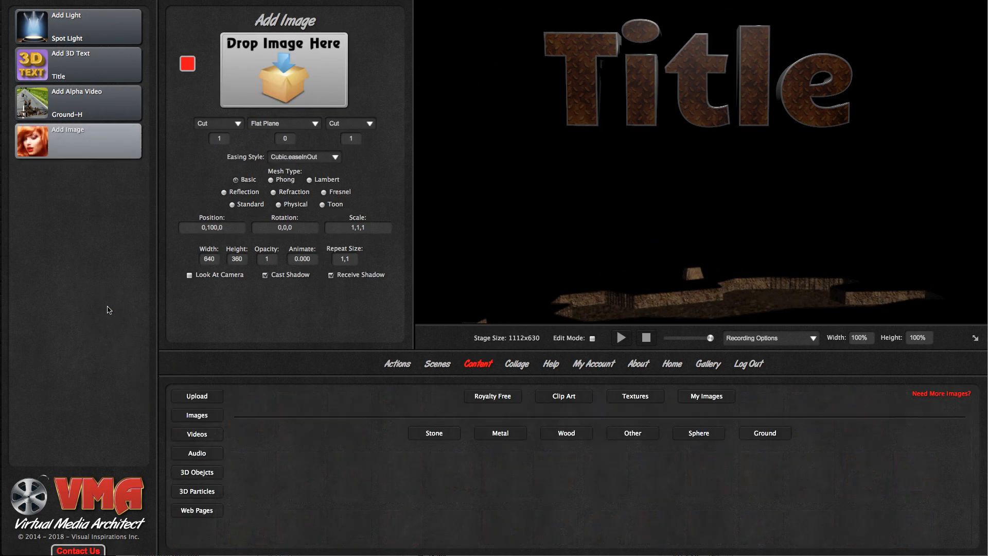
left_click(490, 397)
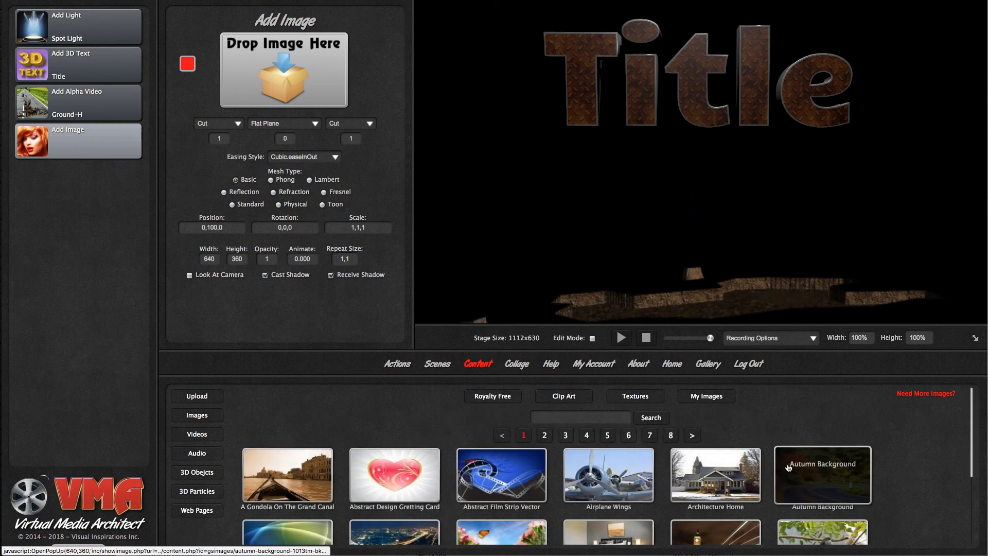
left_click_drag(788, 467, 294, 75)
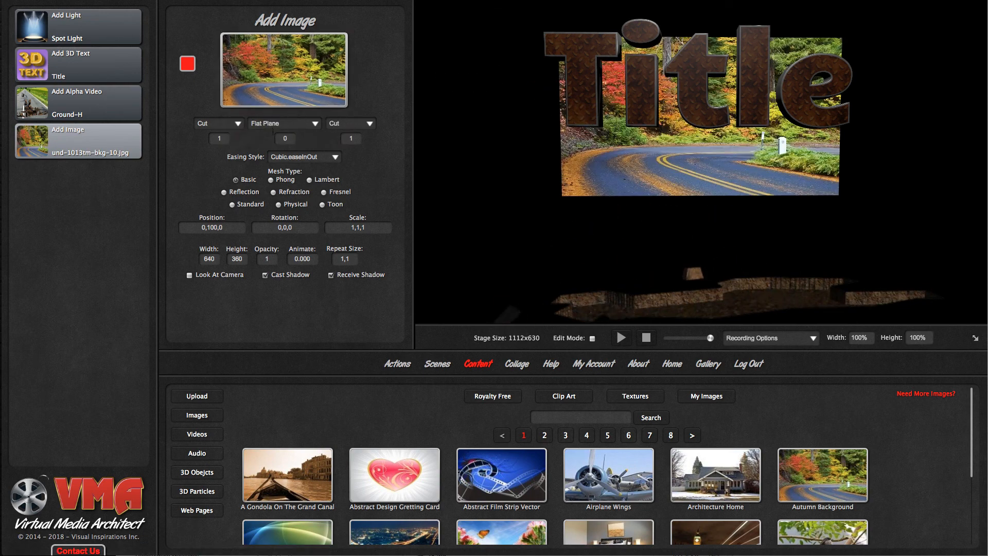
left_click(273, 126)
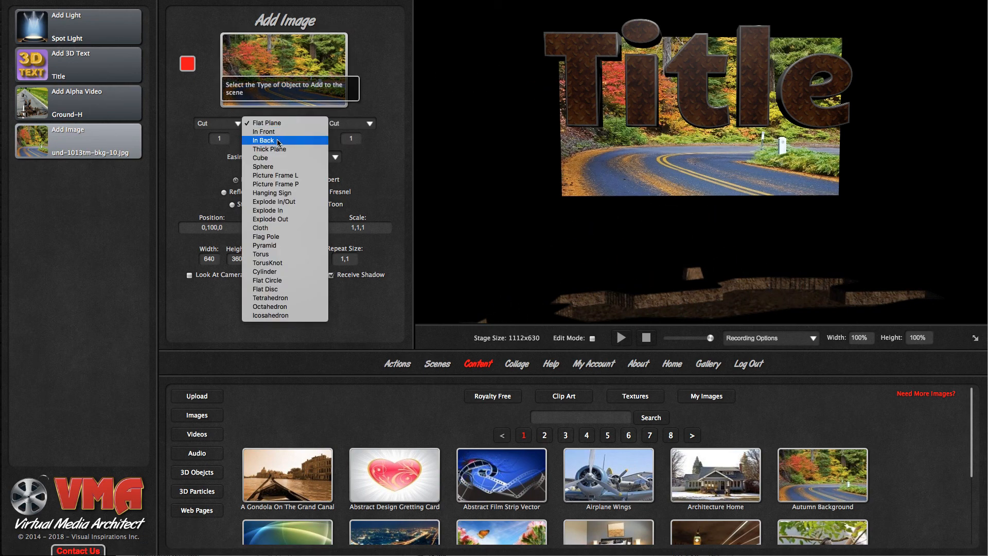
left_click(278, 141)
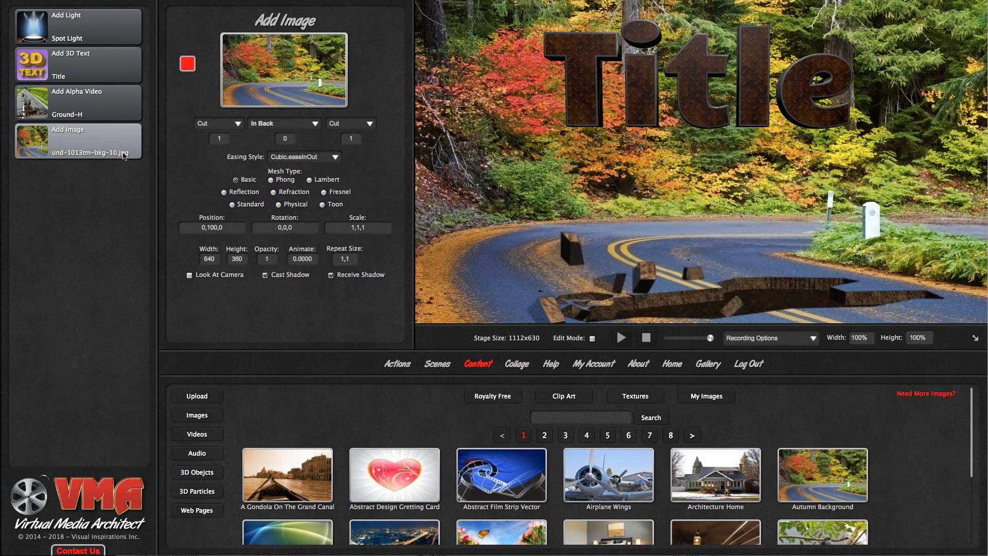
mouse_move(93, 150)
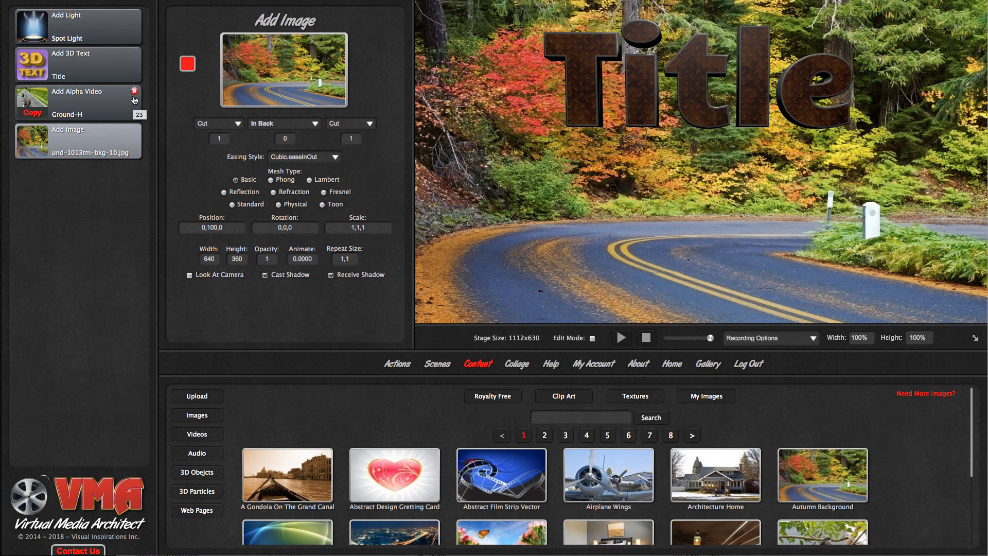
left_click(136, 92)
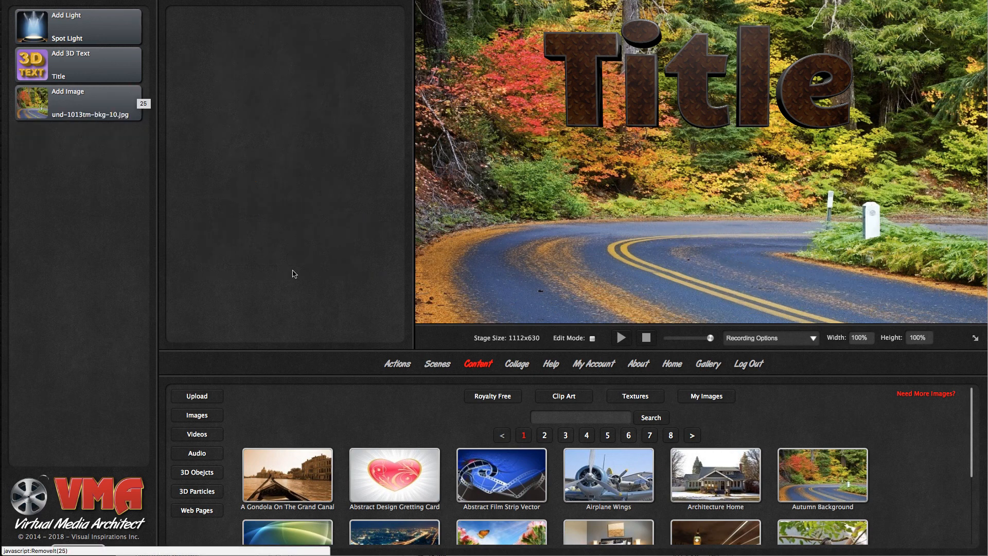
Try an Animate Object action that rotates the 3D text sideways, and delete that action.
left_click(399, 366)
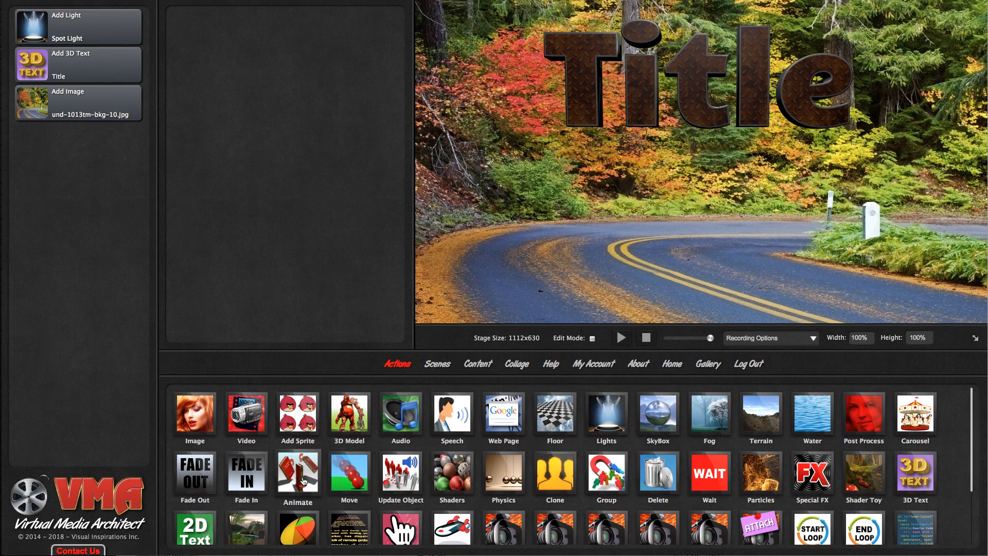
left_click_drag(298, 471, 90, 236)
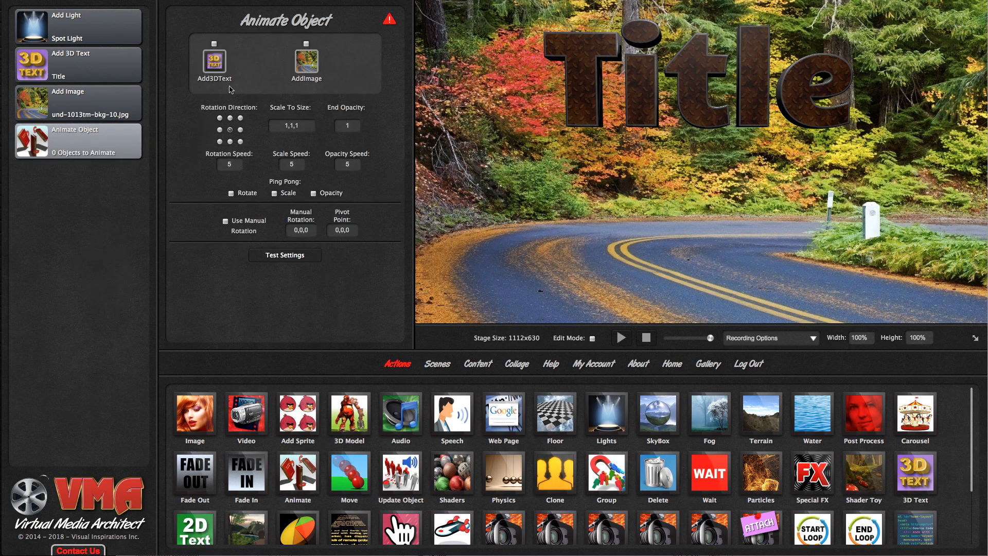
left_click(240, 131)
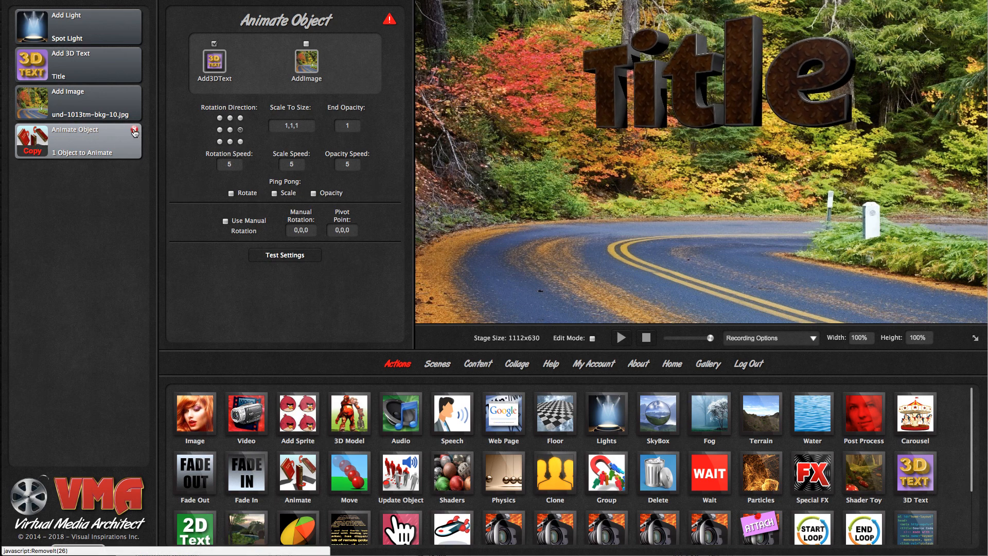
left_click(134, 135)
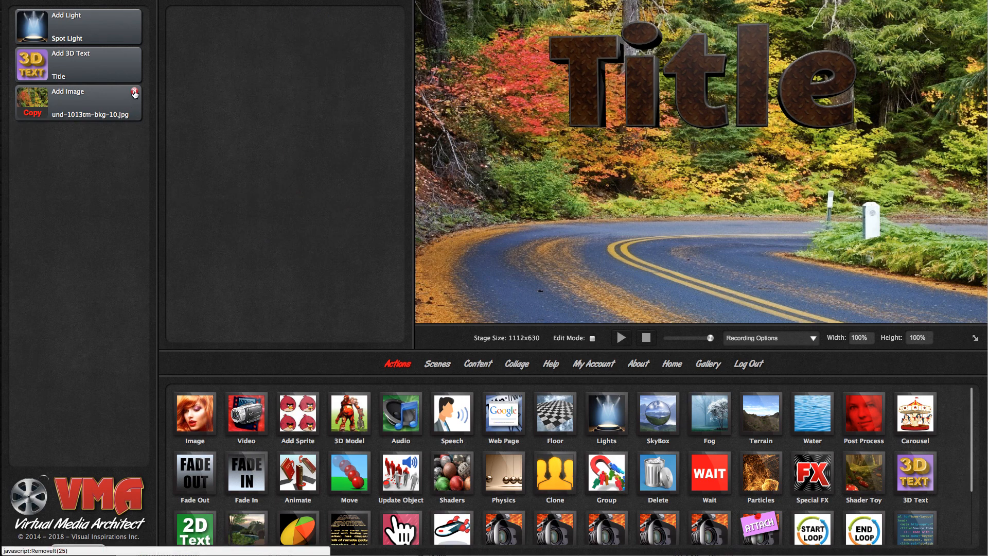
Delete the autumn Add Image action and the Add 3D Text action, keeping only the spot light.
left_click(135, 93)
mouse_move(135, 55)
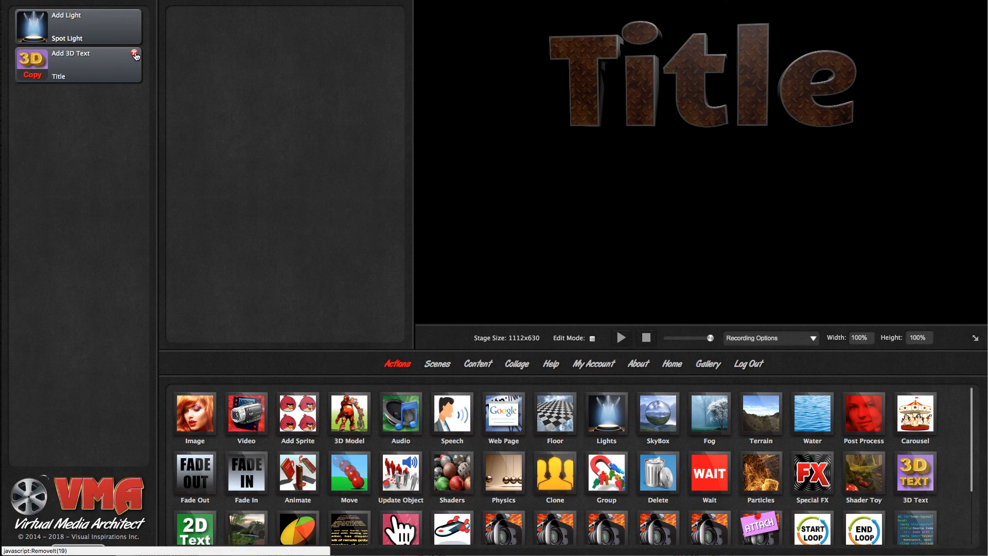
left_click(135, 53)
Add a Floor action with the checkered texture after the spot light and set its mesh type to Phong.
left_click_drag(554, 420, 105, 245)
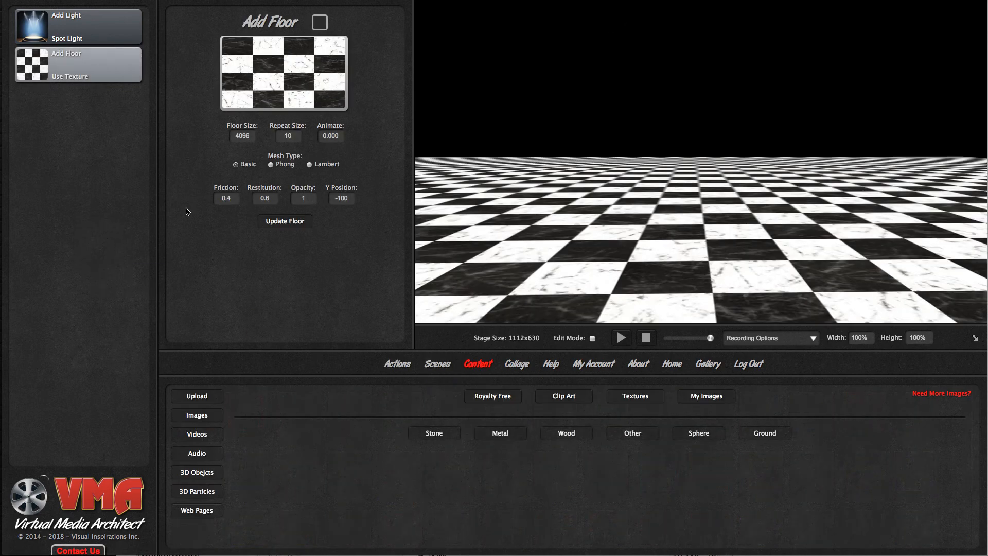
left_click(279, 166)
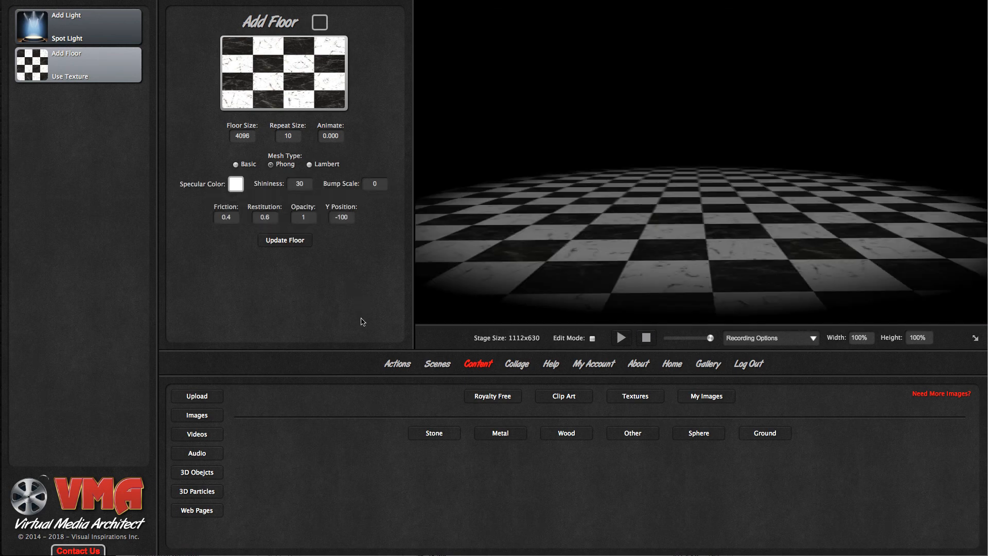
Add a Carousel action after the floor and fill its image list with five portraits from My Images.
left_click(401, 368)
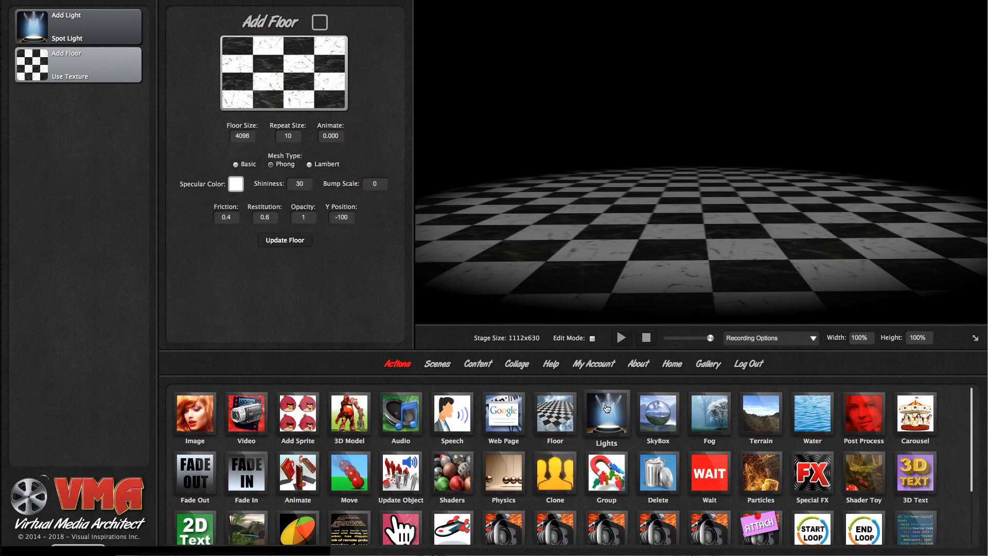
left_click_drag(900, 422, 88, 181)
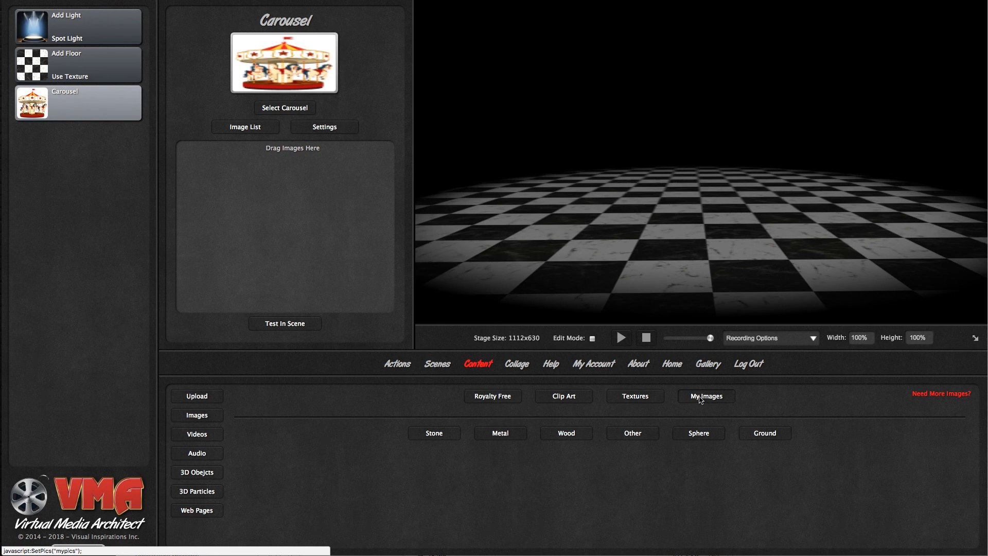
left_click(699, 400)
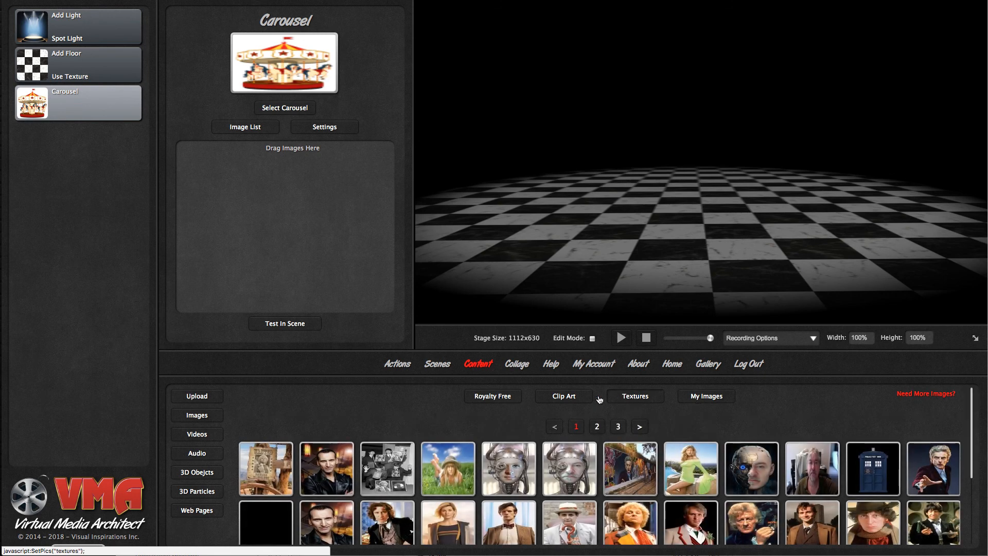
left_click_drag(326, 469, 272, 223)
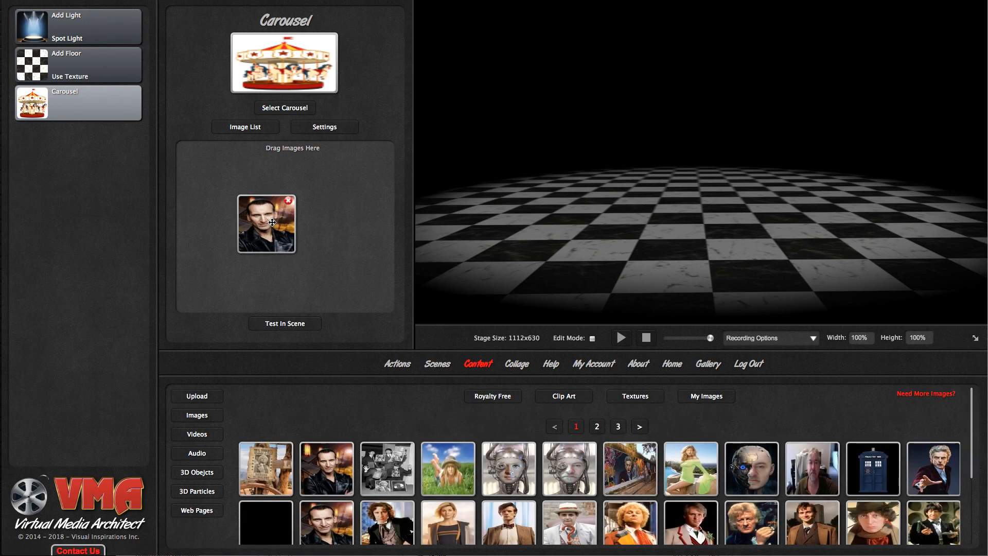
left_click_drag(385, 512, 300, 267)
left_click_drag(585, 524, 330, 277)
left_click_drag(448, 520, 329, 253)
left_click_drag(525, 541, 318, 272)
Give the carousel the Carousel Circles style with a radius of 1400.
left_click(300, 110)
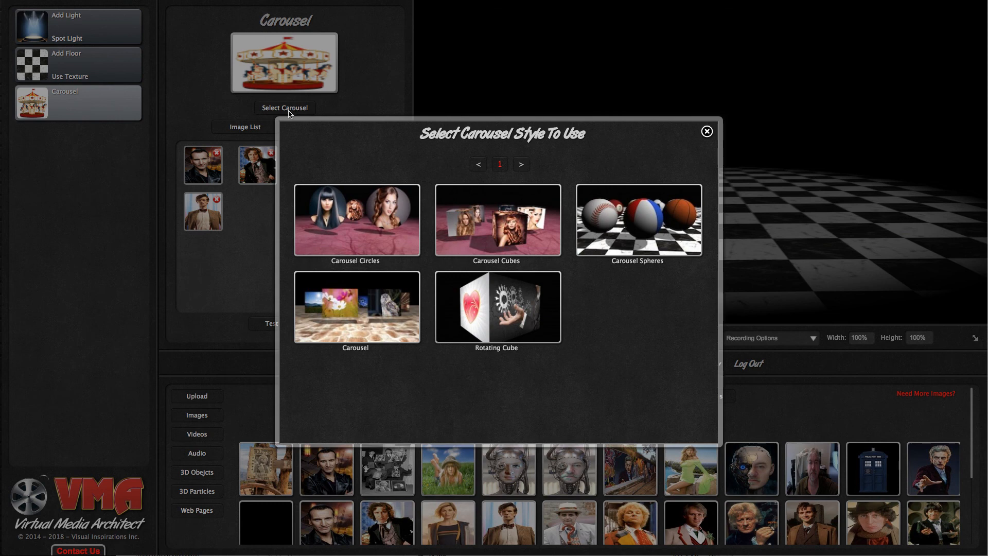
left_click(377, 226)
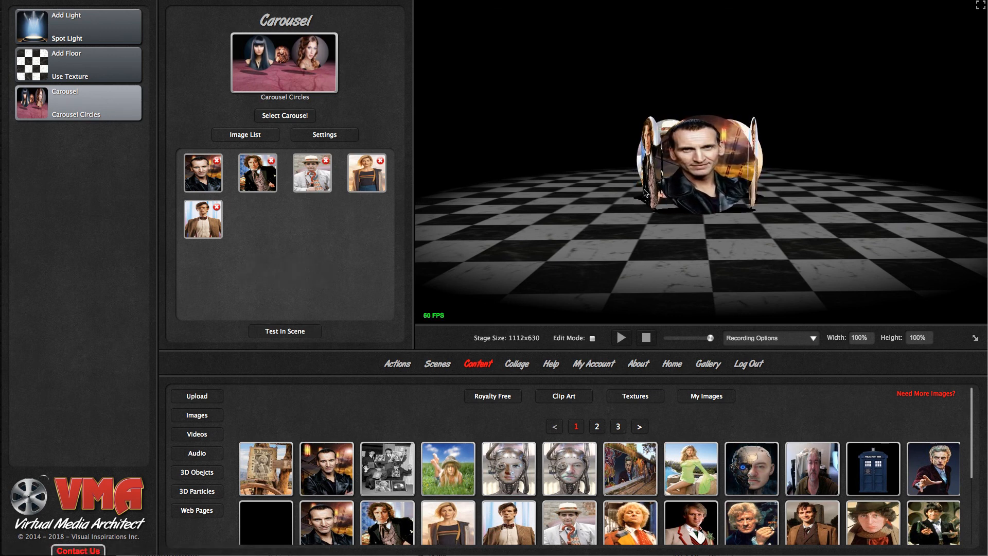
left_click(328, 140)
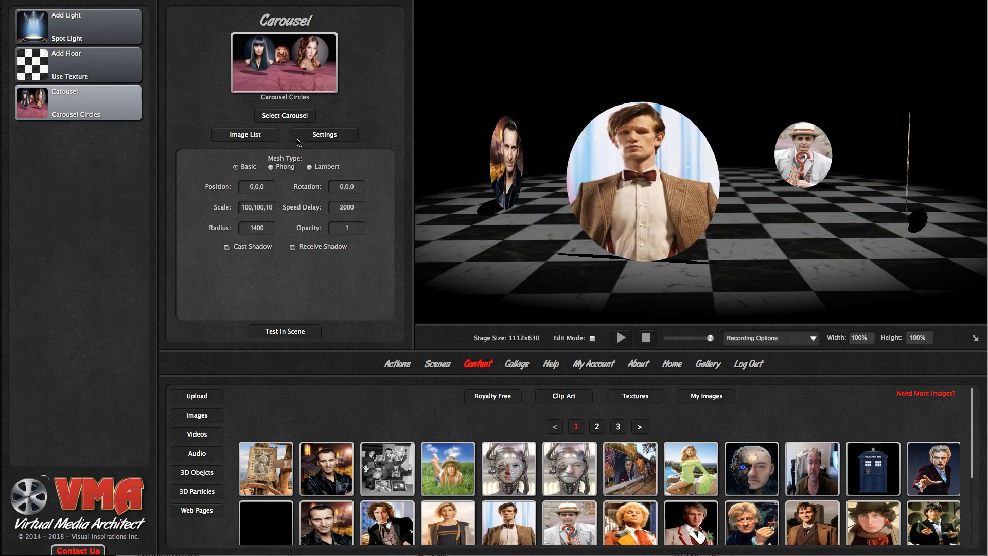
Change the carousel style to Carousel Cubes with a Y scale of 200, and test it in the scene.
left_click(287, 117)
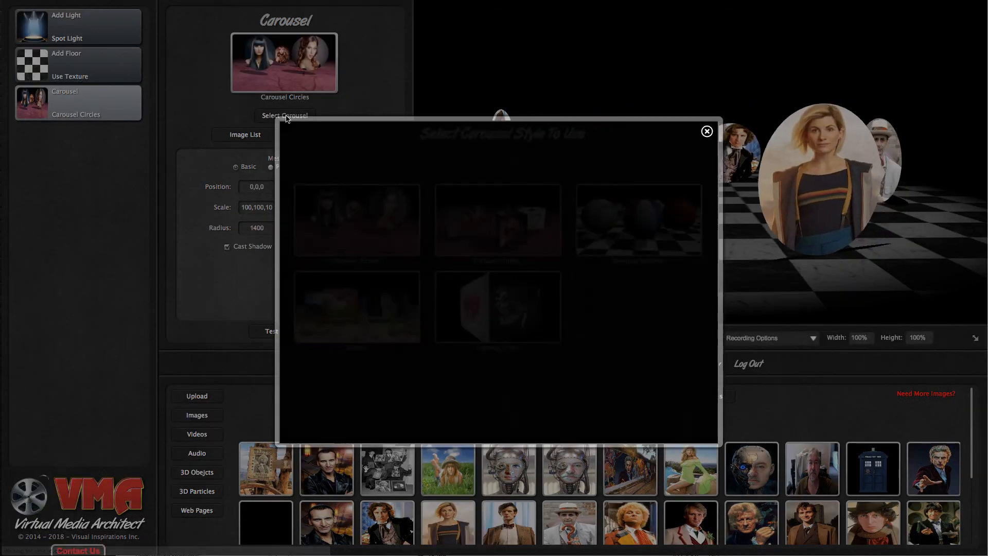
left_click(520, 234)
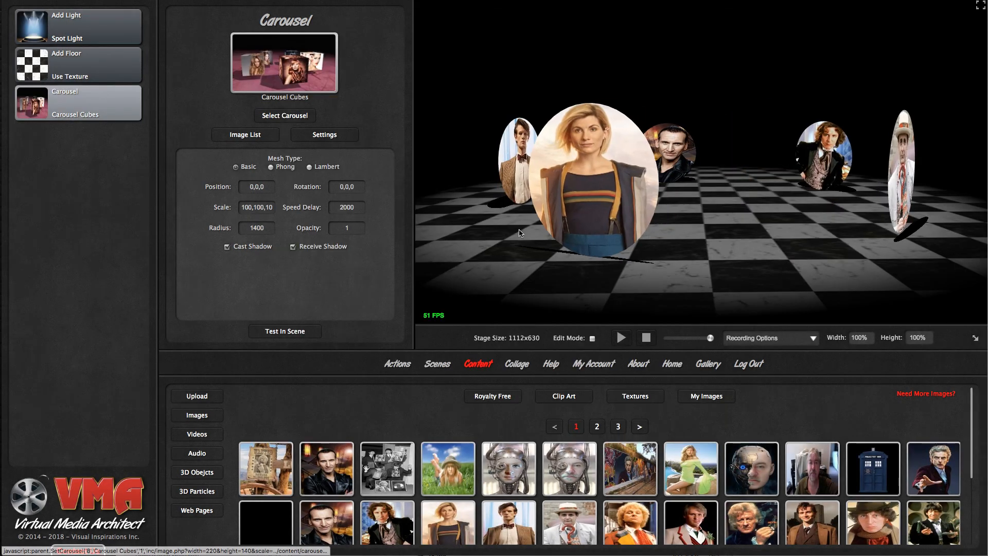
left_click(301, 333)
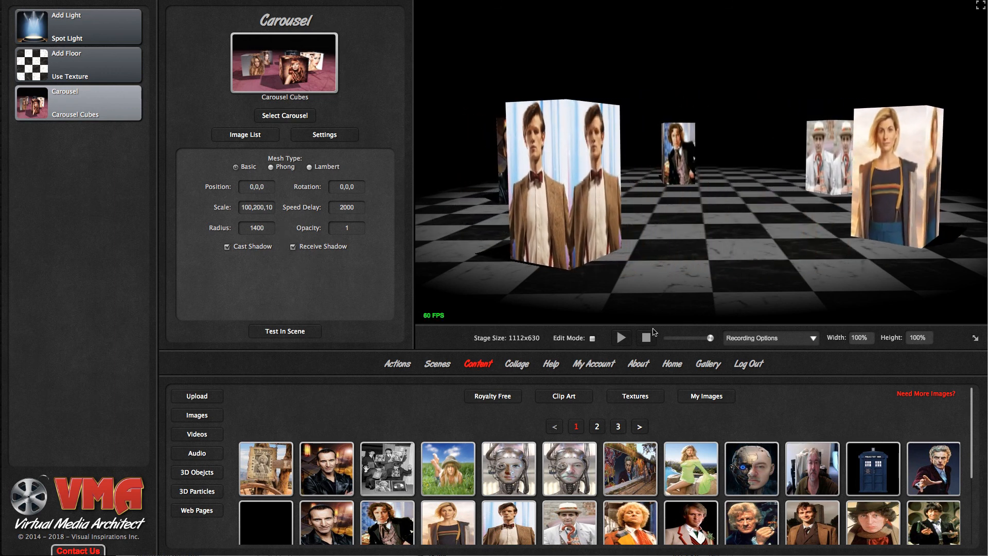
Delete the Carousel and Add Floor actions, keeping only the spot light.
left_click(399, 366)
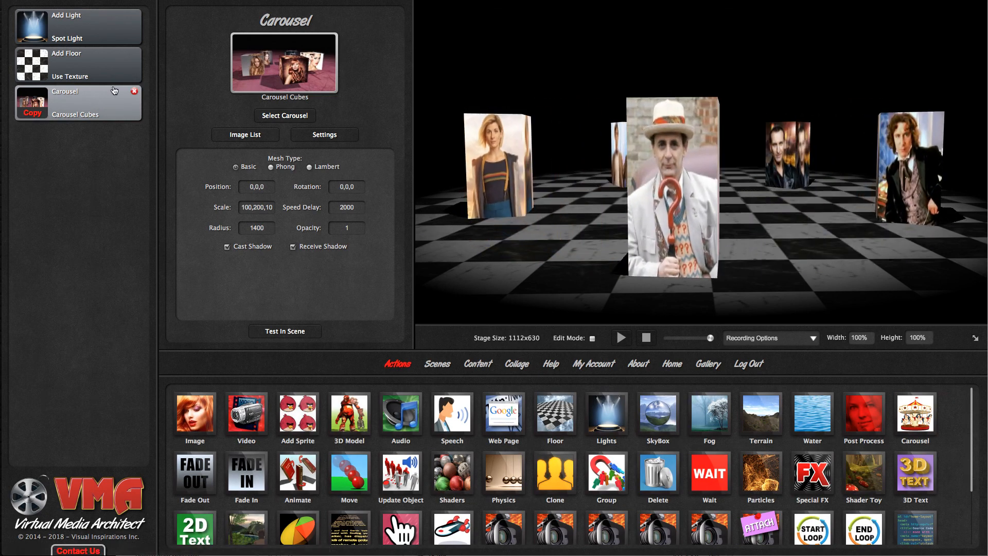
mouse_move(135, 97)
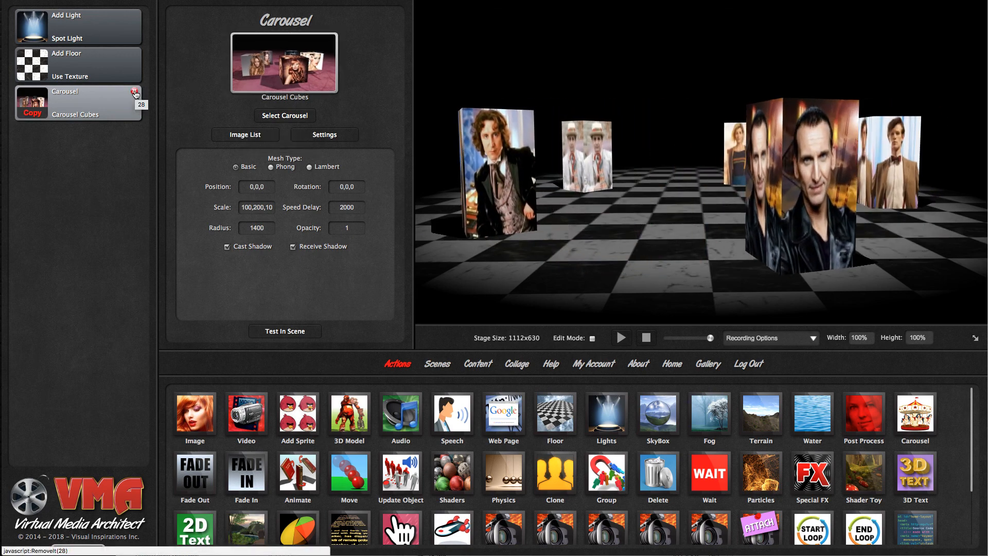
left_click(134, 56)
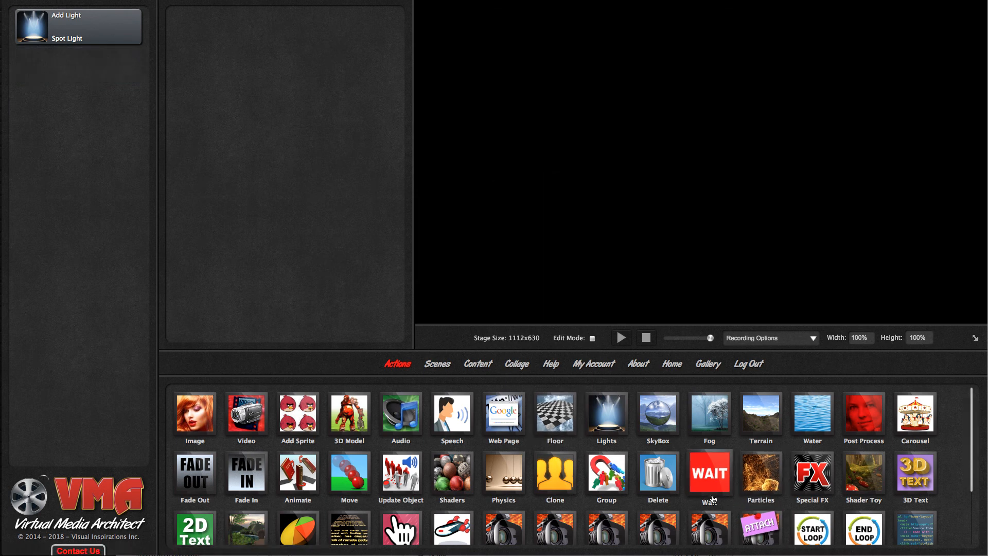
Add a SkyBox action using Alien Sky 5 after the spot light, followed by a Water action.
left_click_drag(658, 423, 106, 160)
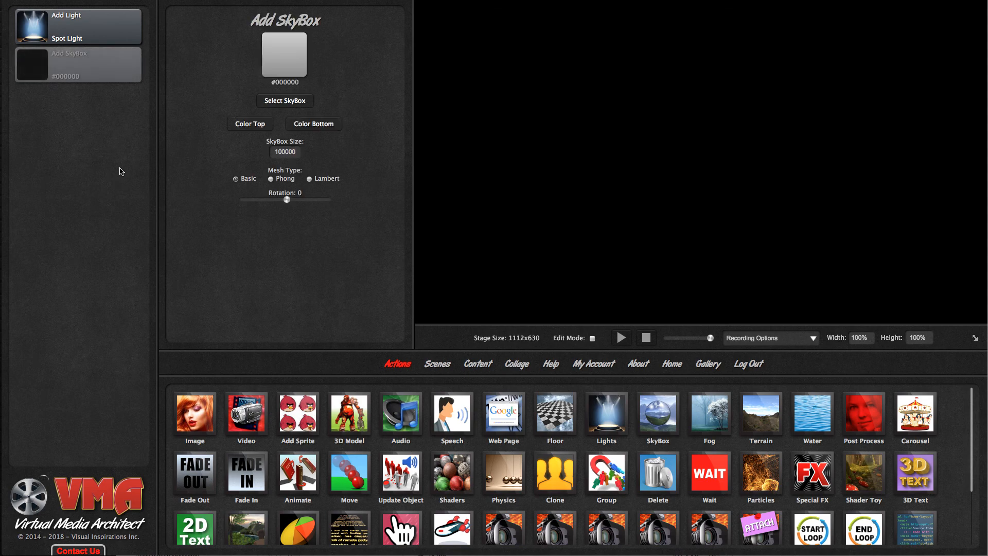
left_click(279, 100)
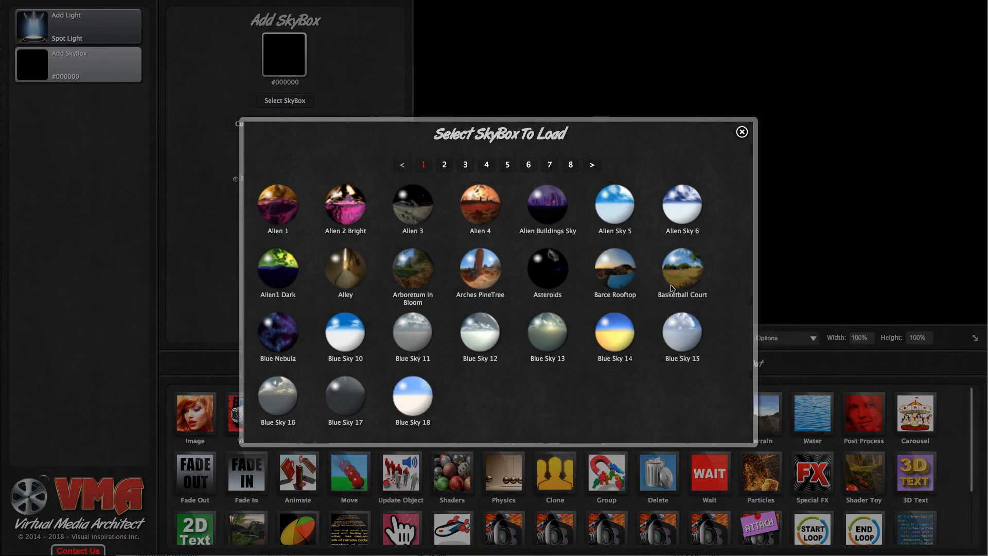
left_click(626, 214)
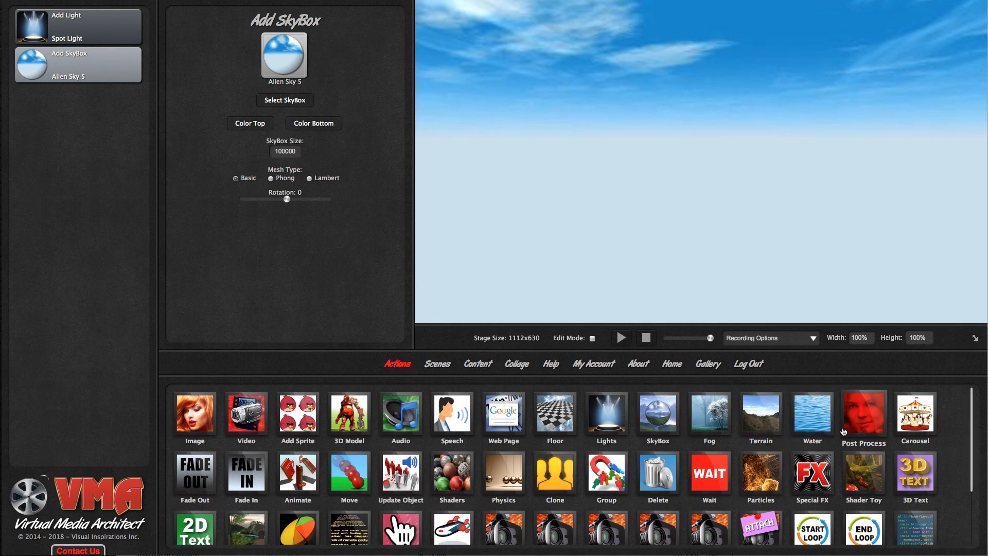
left_click_drag(794, 422, 84, 186)
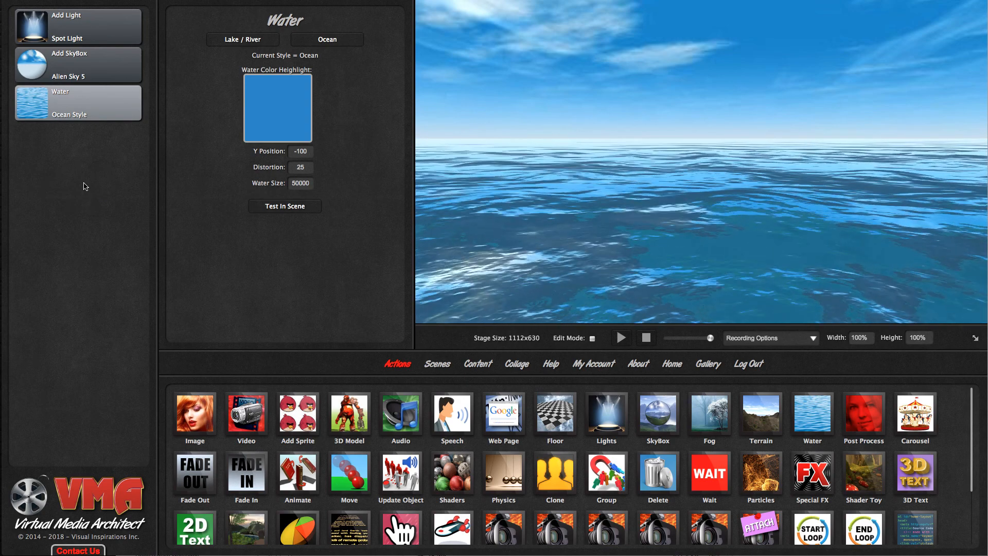
Switch the water to the Lake/River style and replay the scene from the start.
left_click(243, 40)
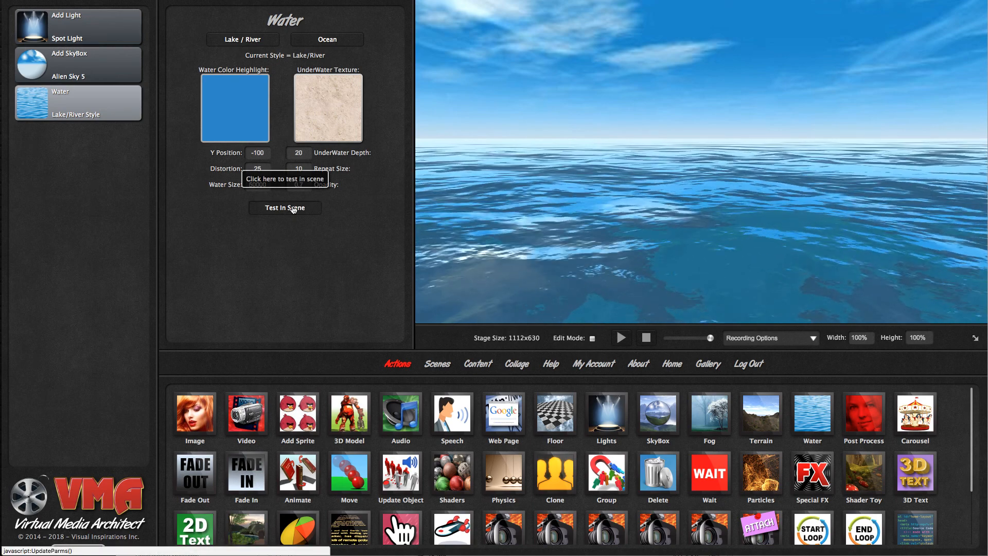
left_click(646, 338)
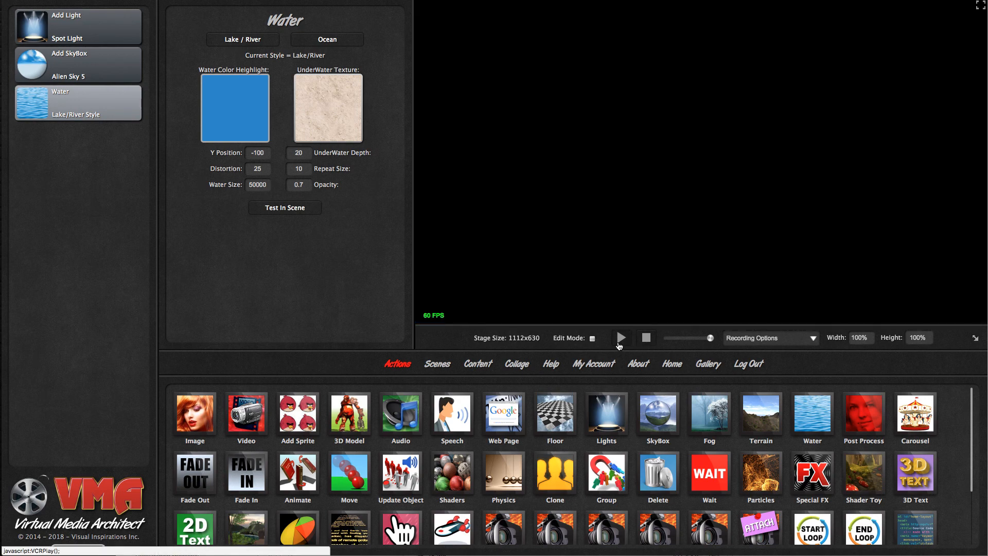
left_click(621, 339)
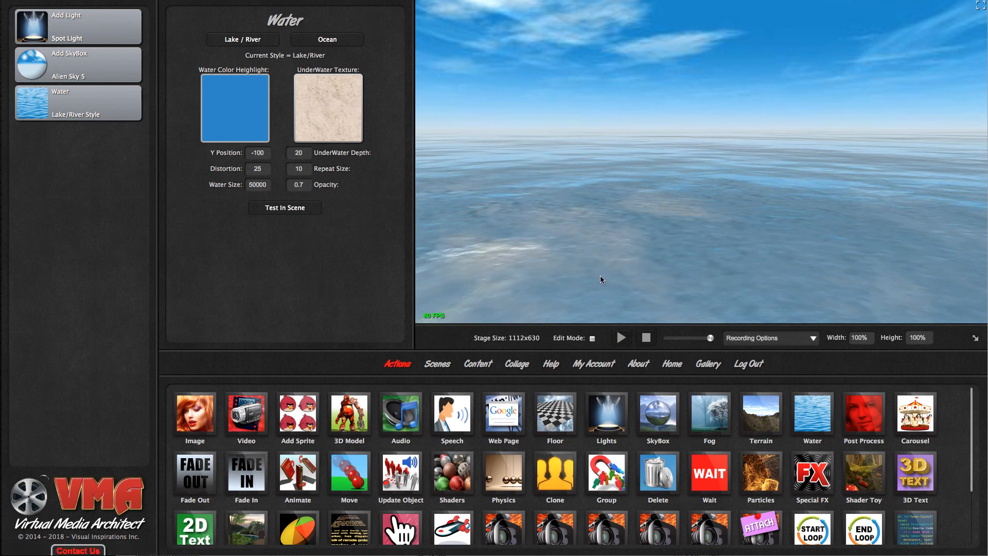
Set the water style back to Ocean and replay the scene.
left_click(343, 42)
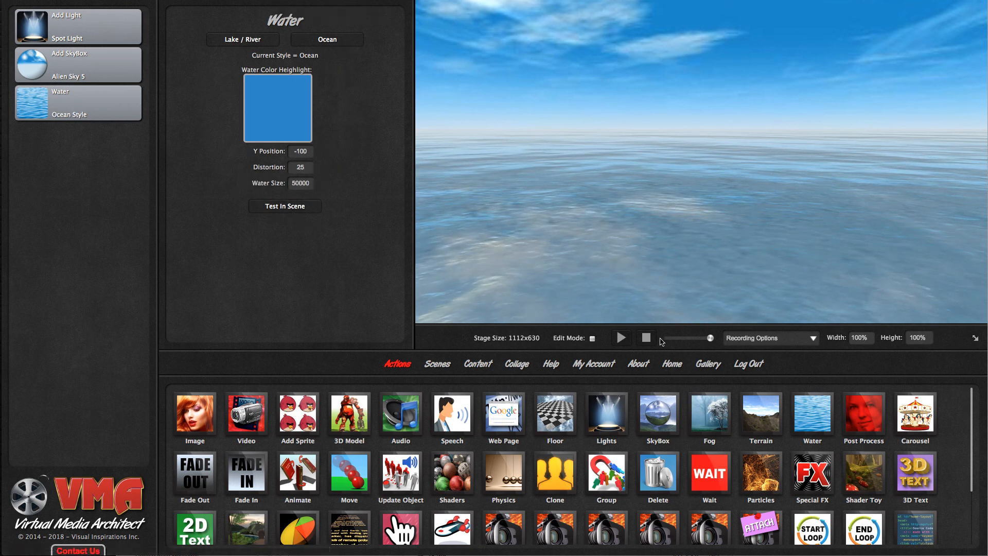
left_click(644, 341)
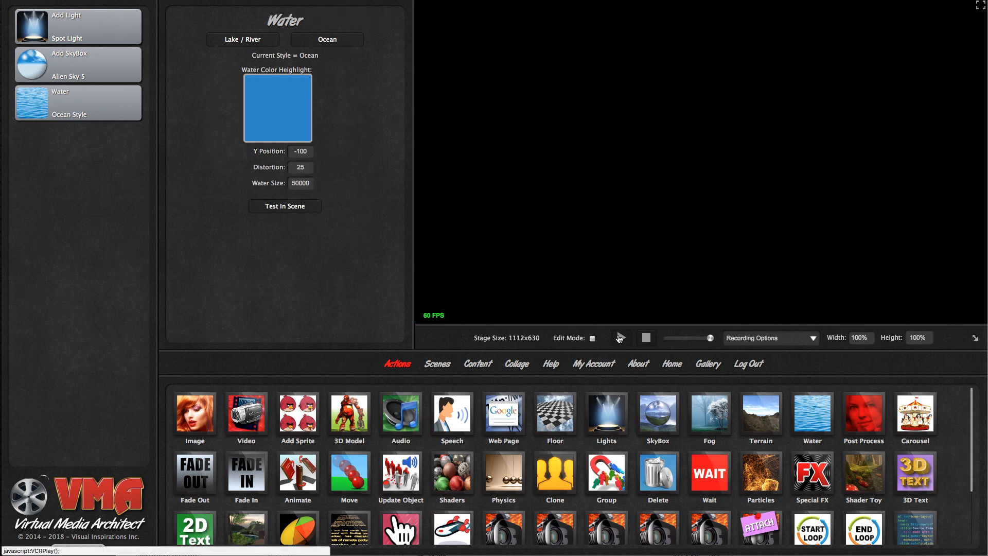
left_click(620, 338)
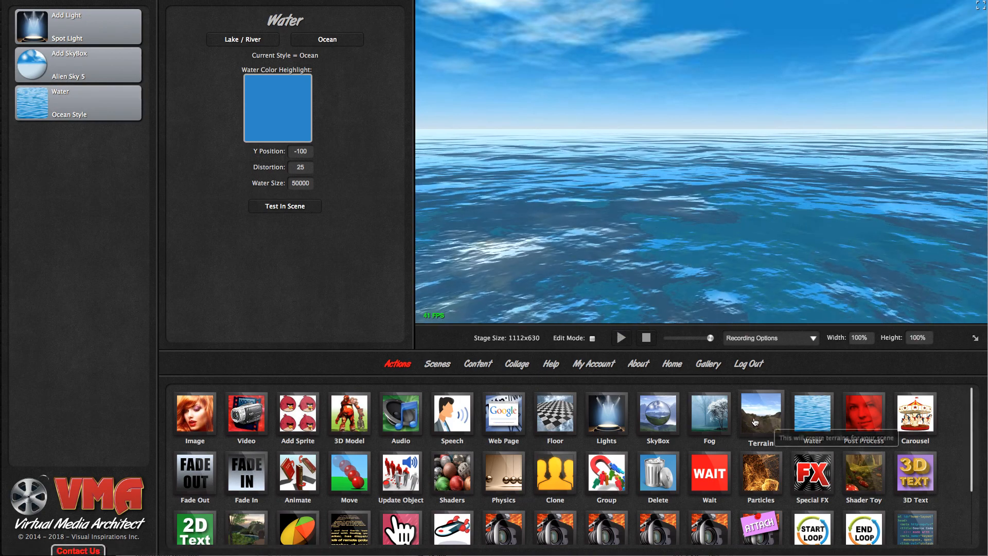
Add a Terrain action after the water and save its current PerlinDiamond shape as the height map.
left_click_drag(774, 433, 95, 220)
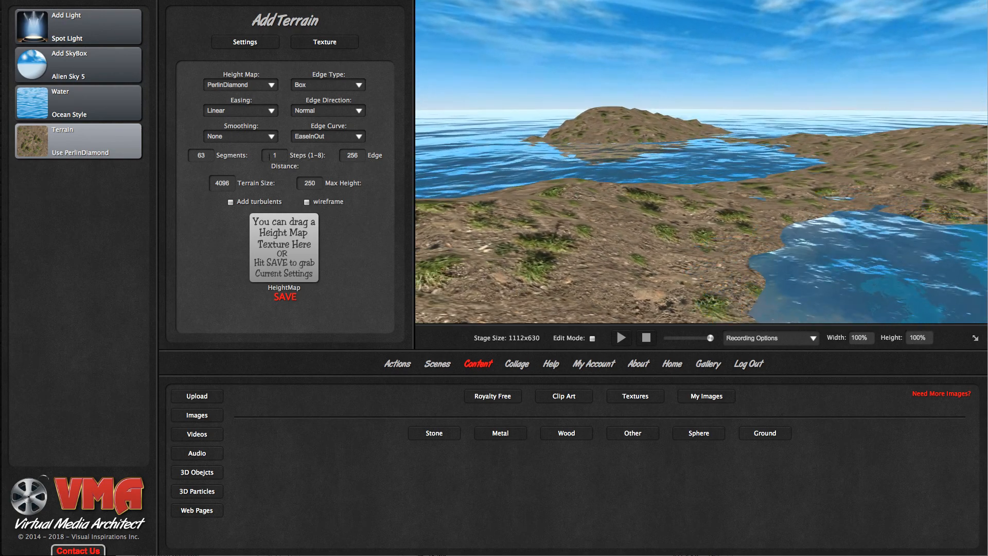
mouse_move(301, 237)
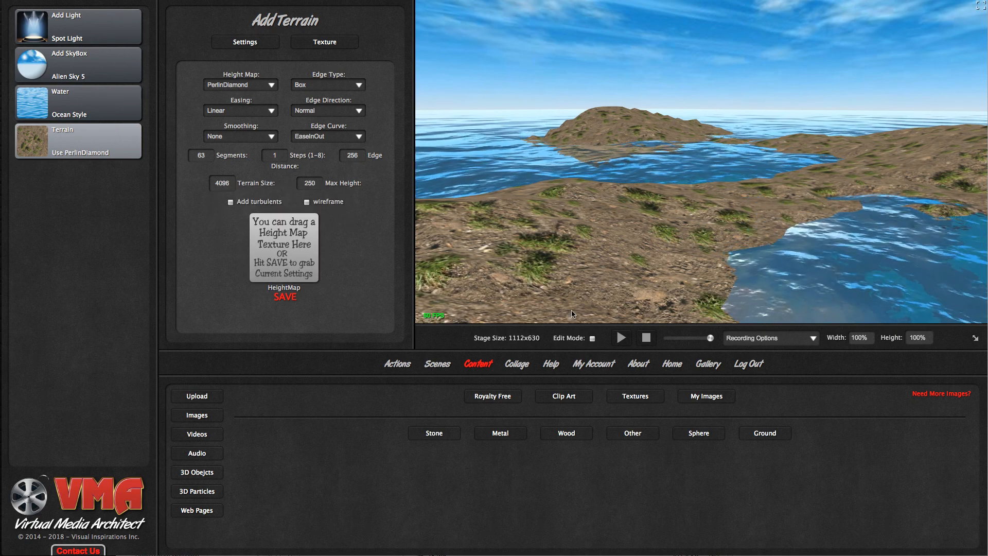
left_click(295, 301)
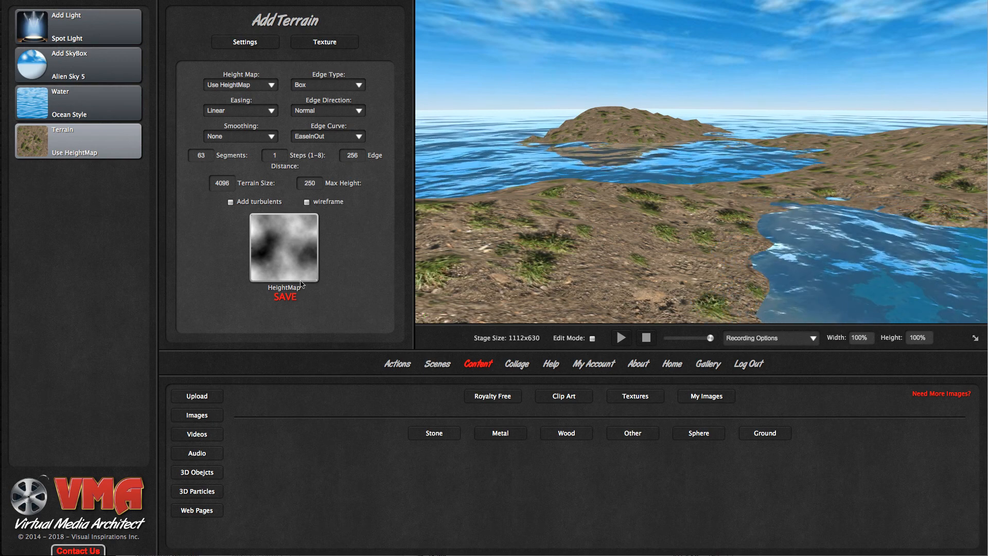
mouse_move(287, 264)
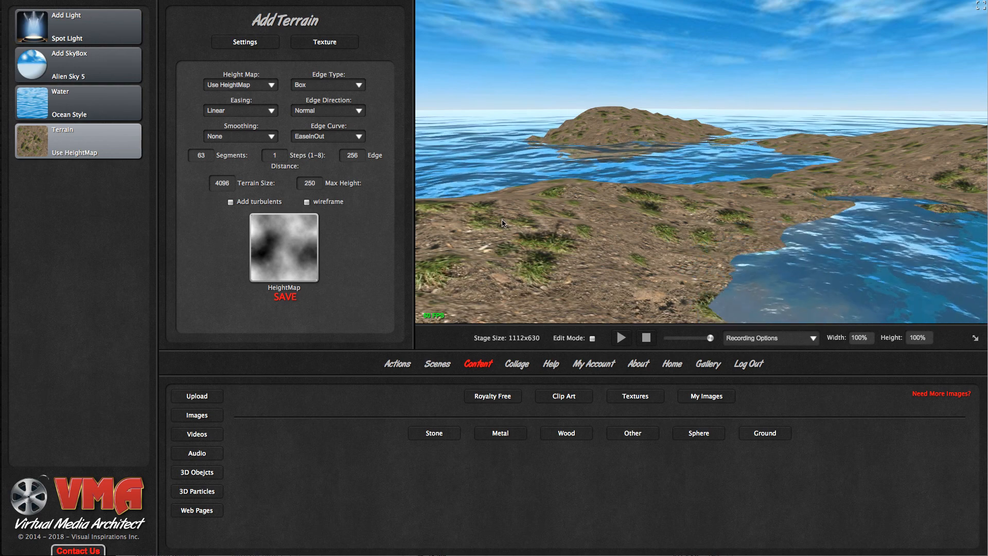
Add a 3D Object action with the Crazy figure after the terrain and inspect the figure from several angles.
left_click(398, 366)
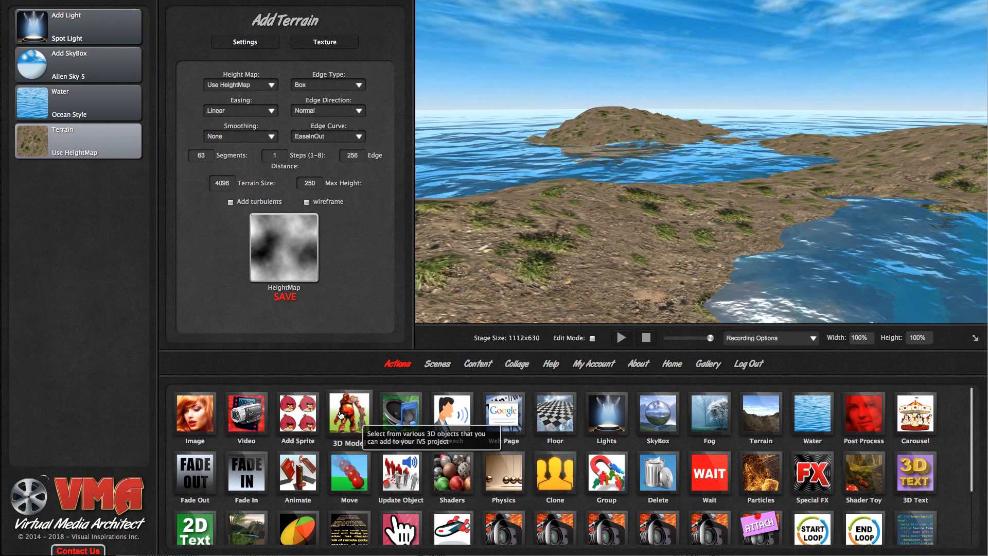
left_click_drag(349, 414, 83, 234)
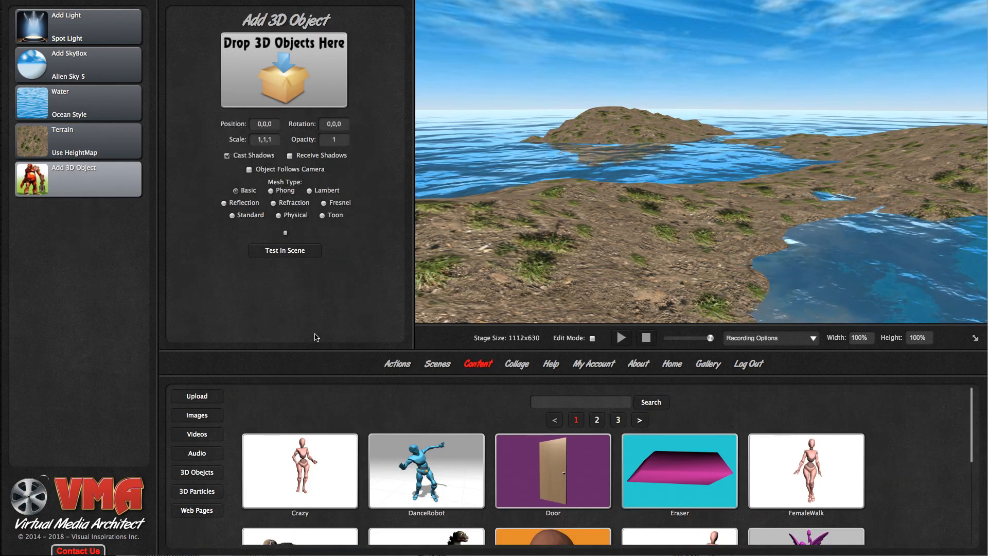
left_click_drag(309, 472, 297, 81)
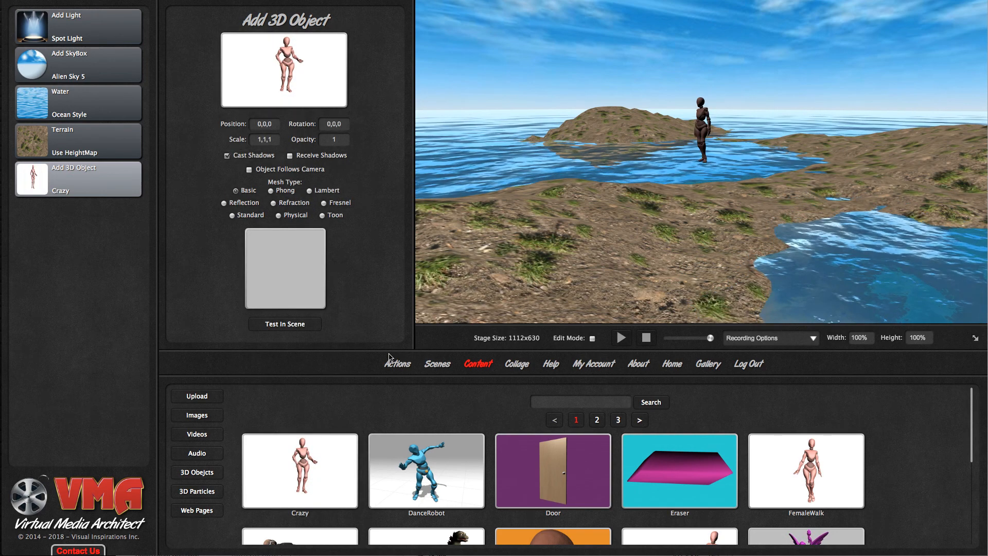
left_click_drag(624, 243, 685, 214)
scroll(686, 214, "up", 10)
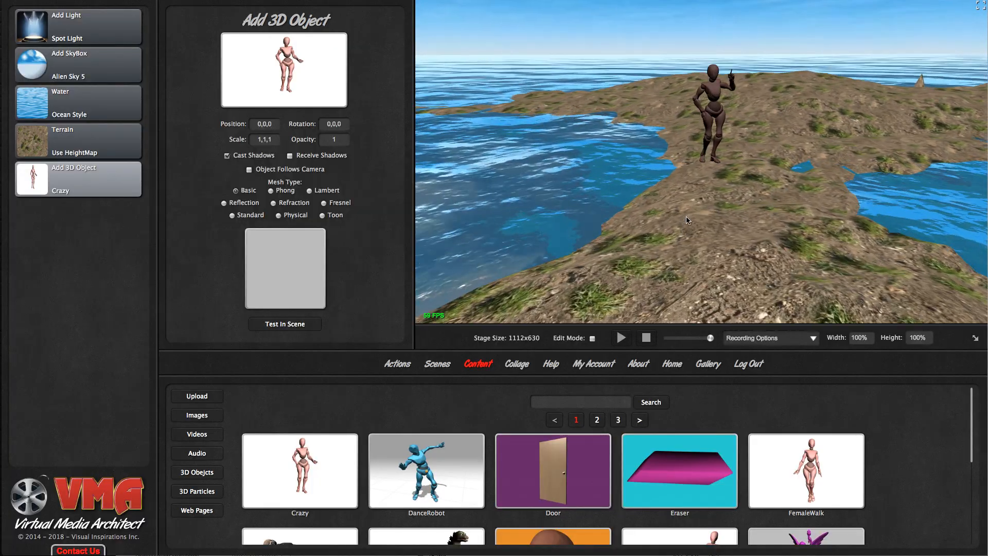
scroll(685, 214, "up", 3)
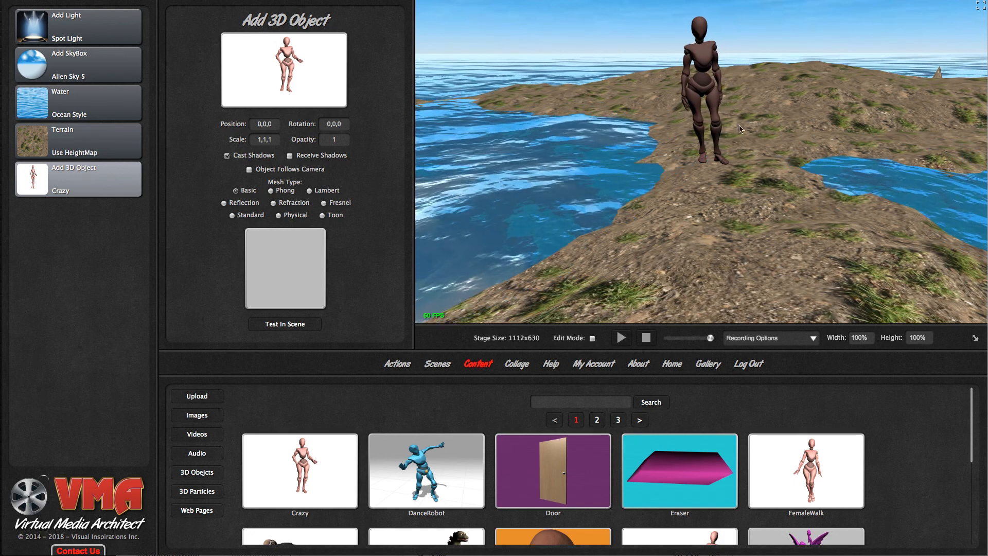
left_click_drag(778, 193, 828, 185)
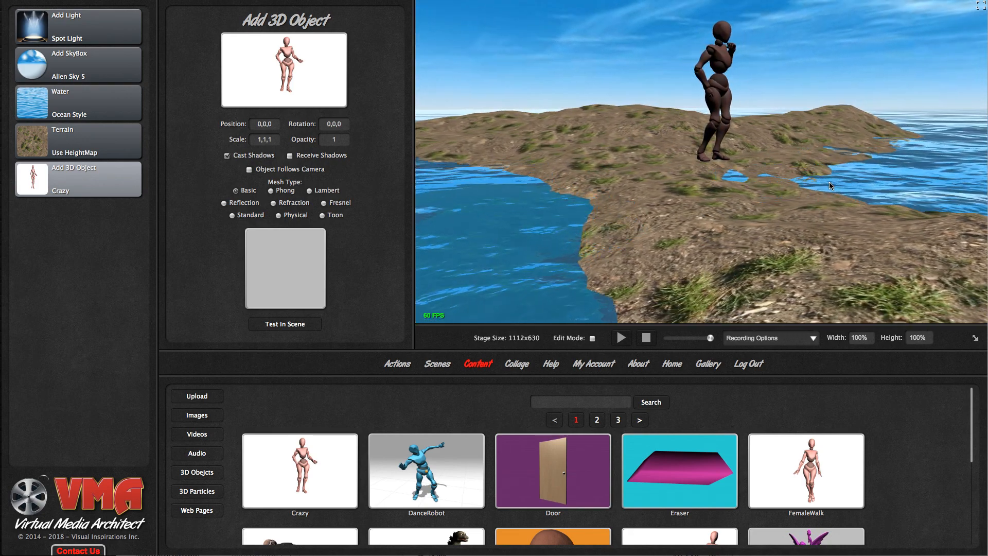
left_click_drag(829, 182, 820, 181)
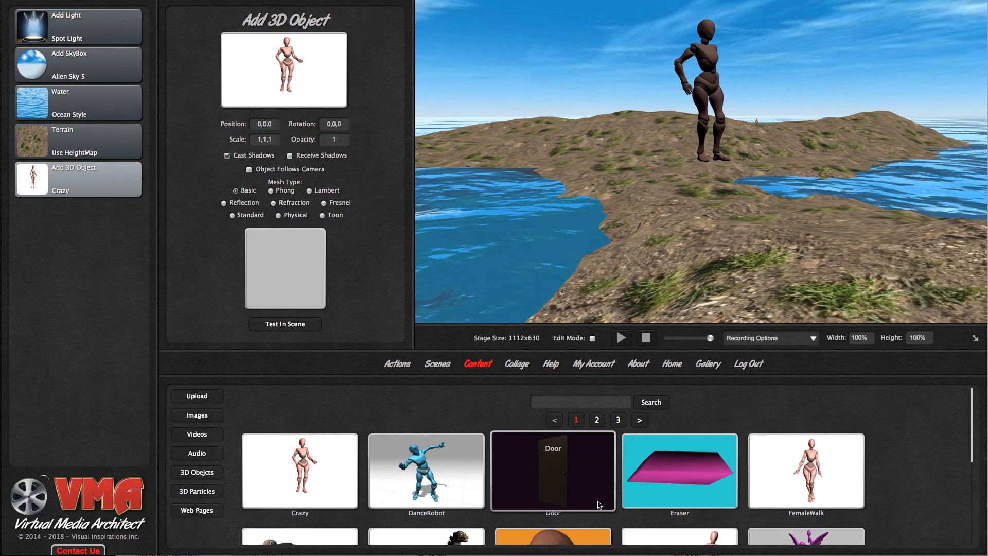
Replace the Crazy figure in the 3D Object action with the Godzilla model and inspect it on the terrain.
scroll(600, 504, "down", 3)
scroll(559, 510, "up", 1)
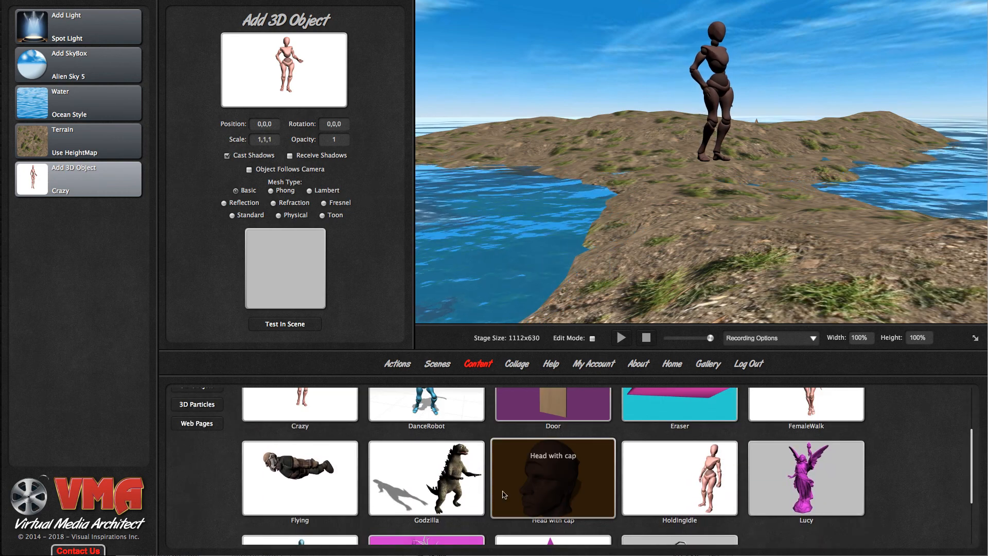
left_click_drag(456, 497, 310, 86)
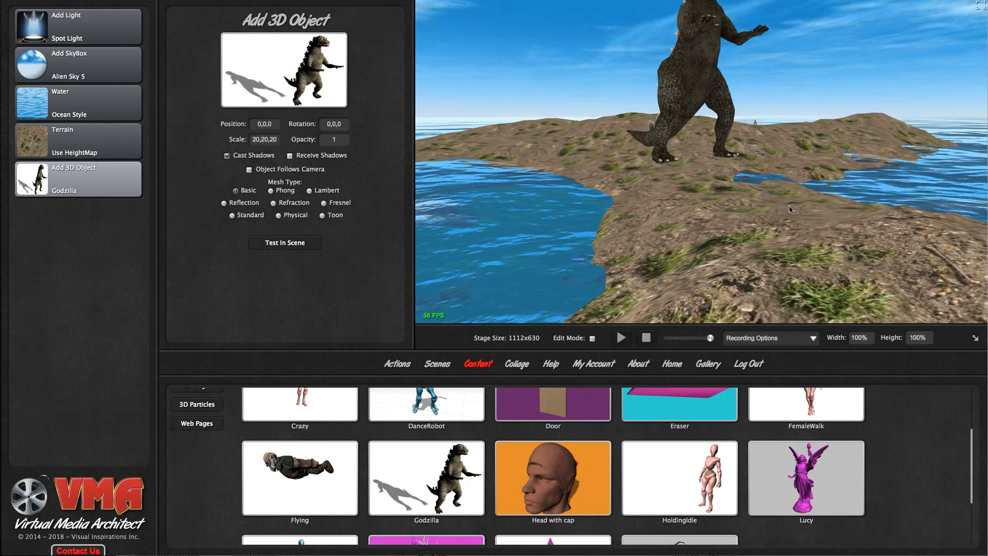
scroll(789, 210, "down", 5)
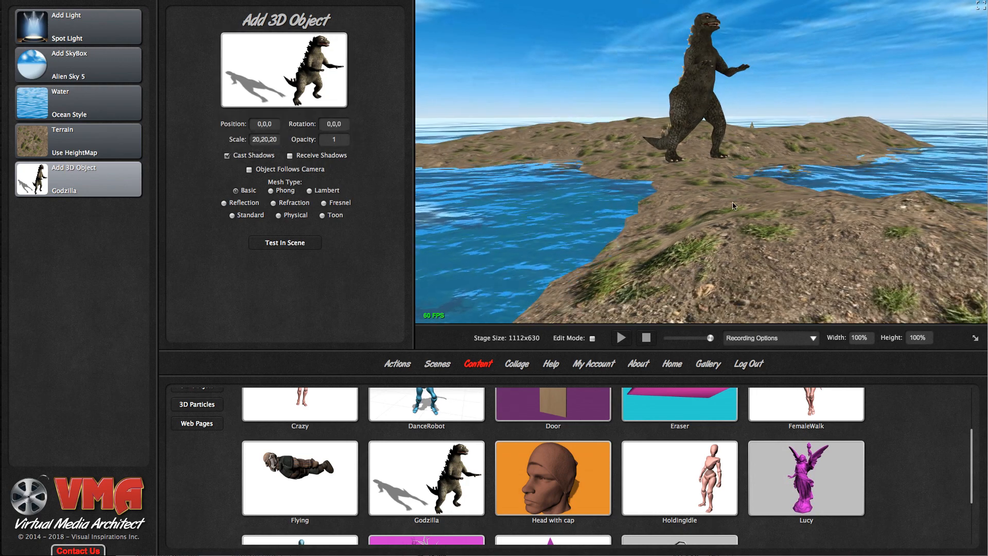
left_click_drag(733, 206, 738, 221)
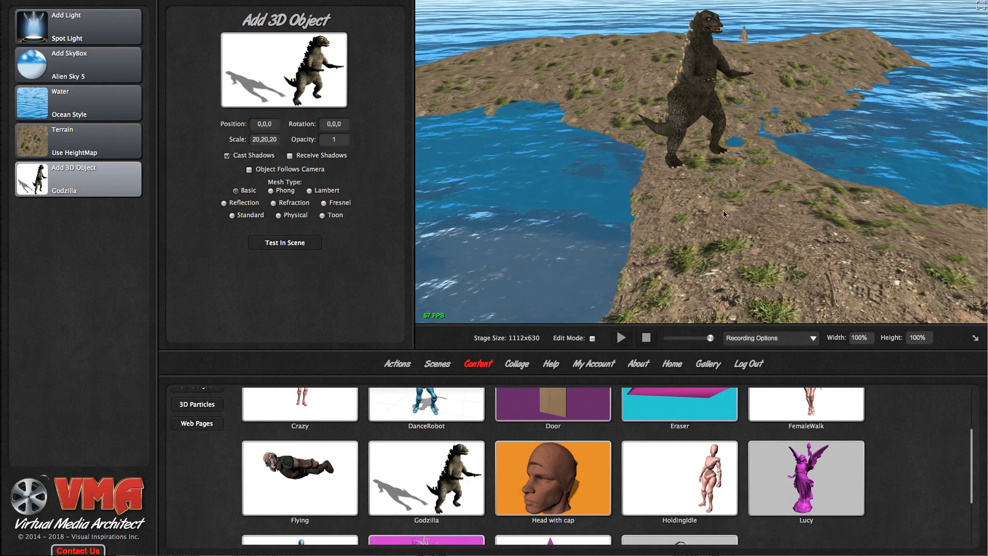
Remove the SkyBox, Water and Terrain actions from the scene, keeping the spot light and Godzilla.
mouse_move(137, 57)
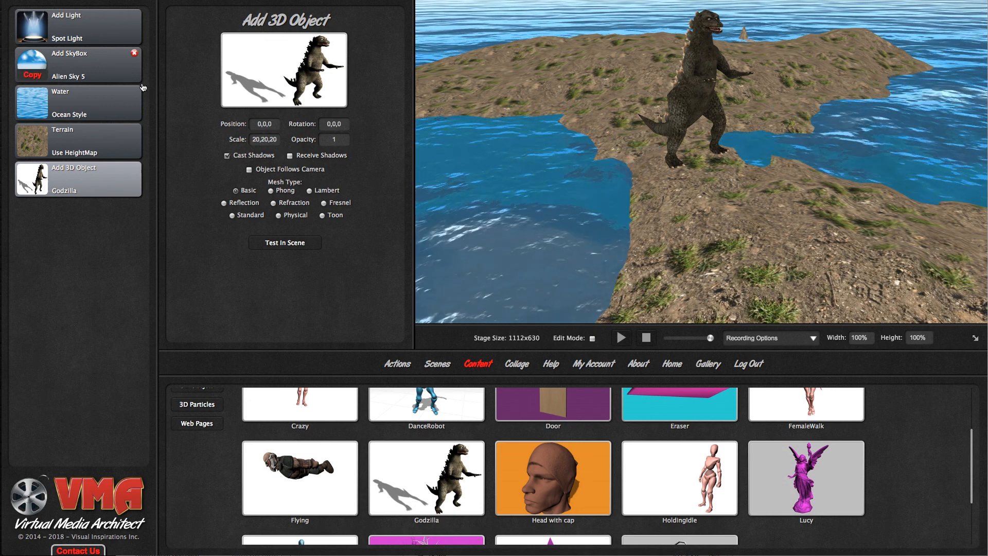
left_click(136, 55)
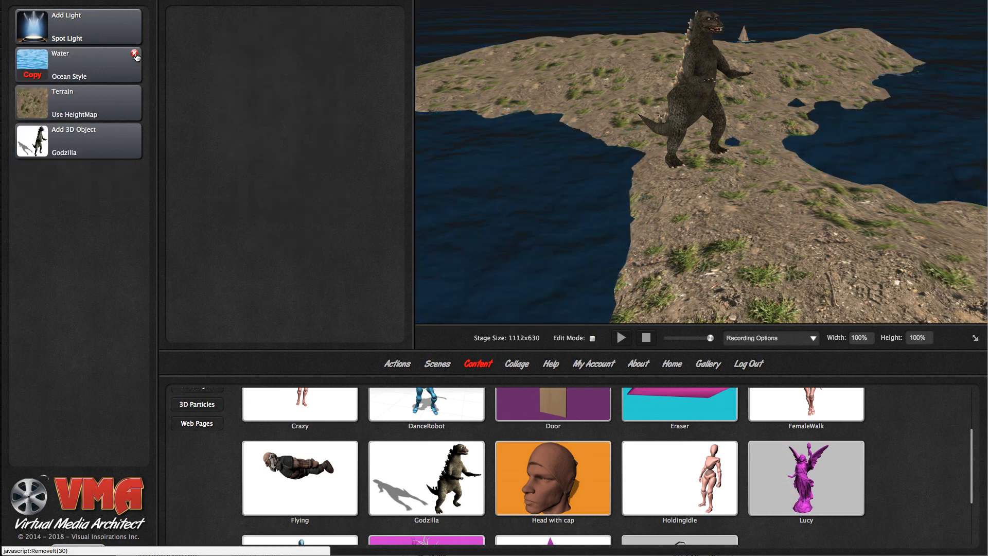
left_click(135, 54)
left_click(135, 53)
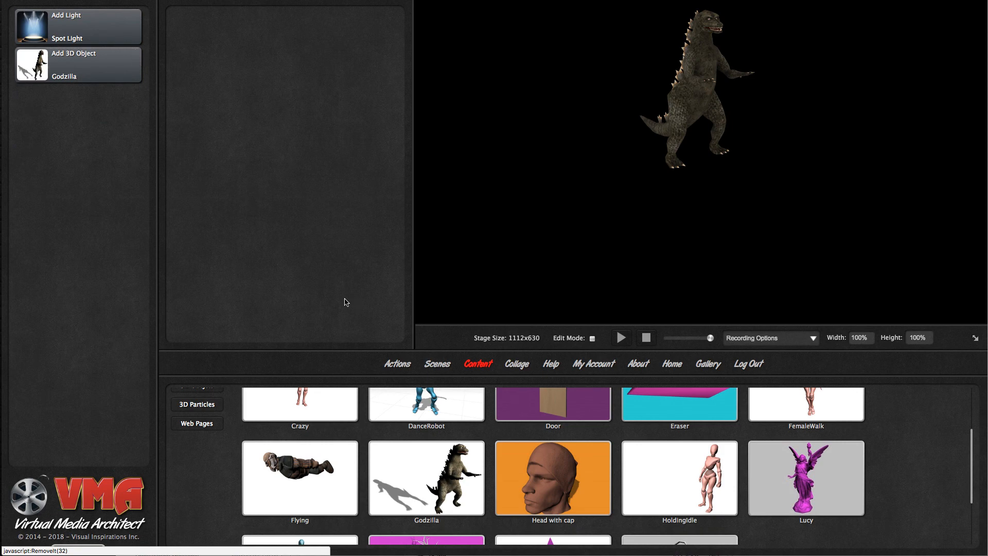
Add a Floor action with the checkered marble texture after Godzilla and set its mesh type to Phong.
left_click(397, 364)
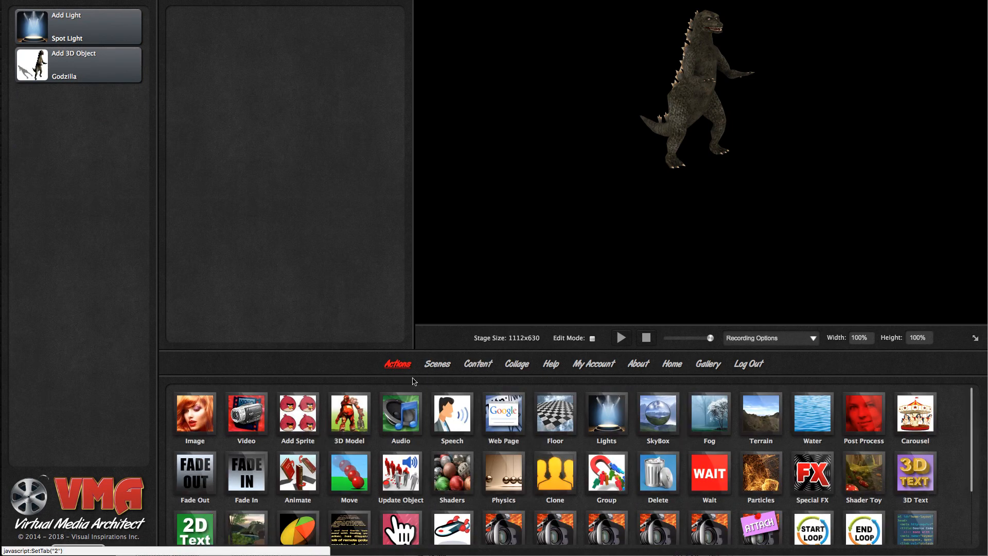
left_click_drag(216, 319, 97, 232)
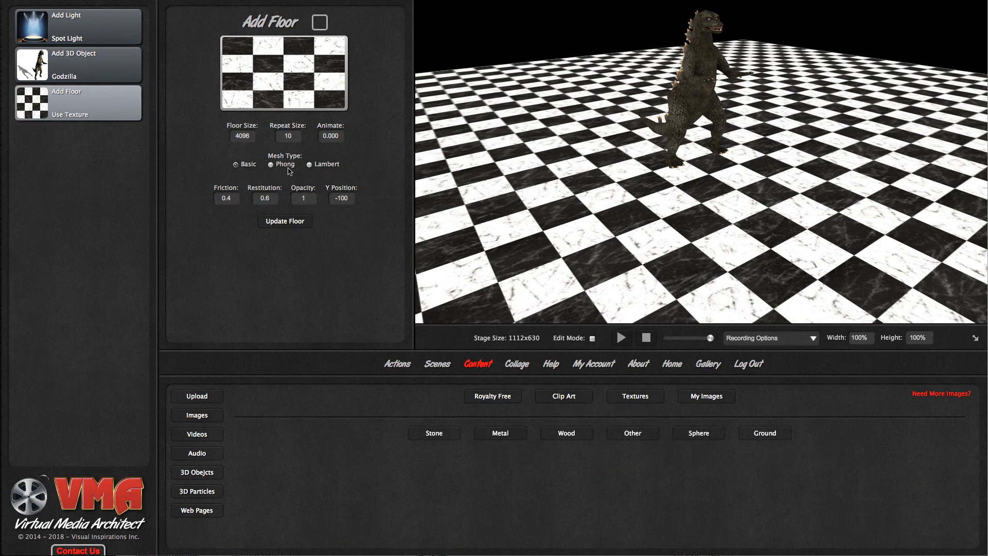
left_click(286, 167)
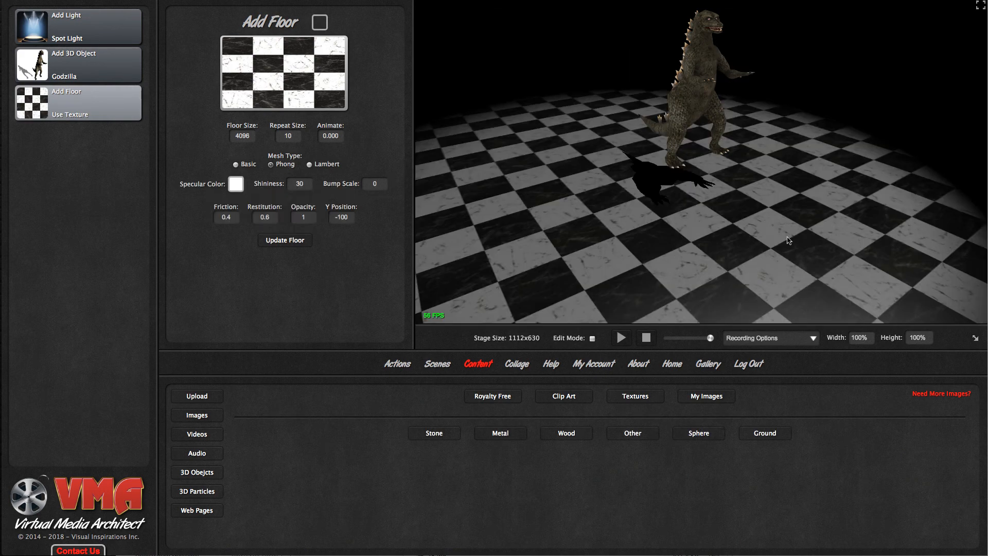
left_click_drag(789, 240, 720, 231)
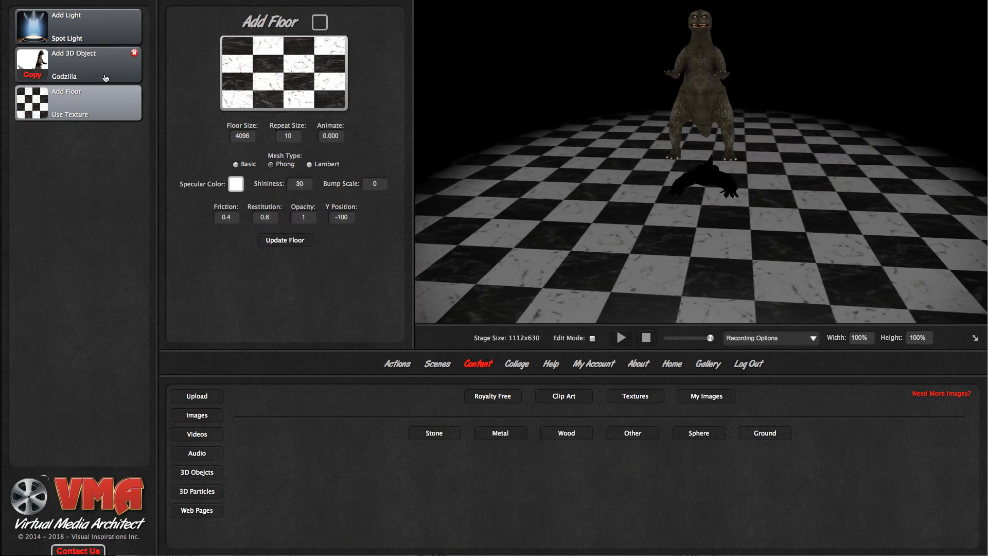
Set Godzilla's position to 0,-80,0, test it in the scene and view the model from the side.
left_click(103, 75)
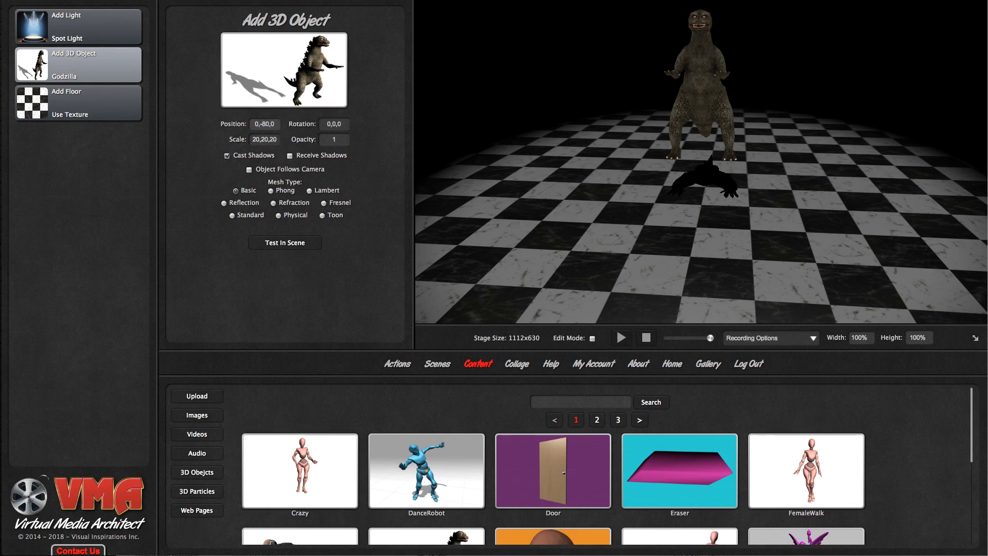
left_click(301, 246)
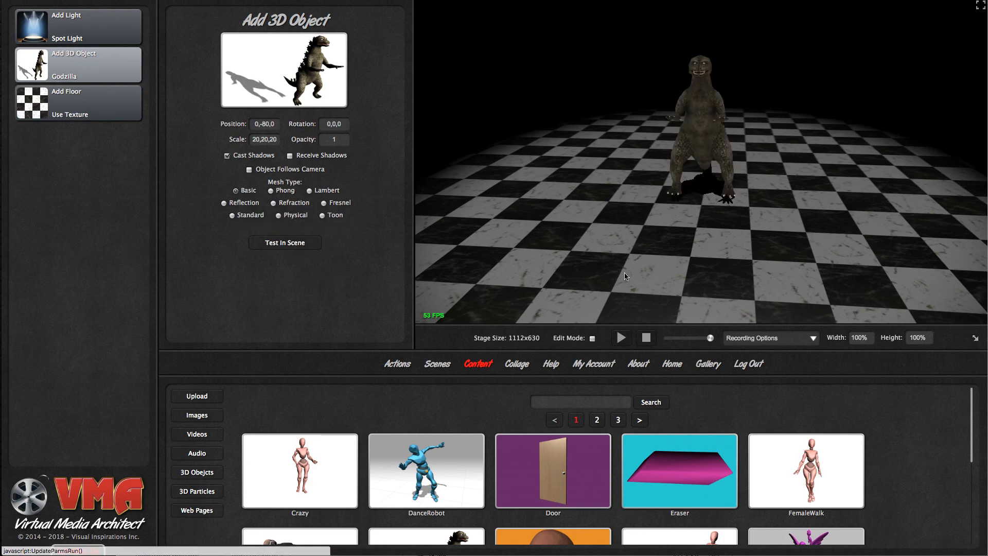
left_click_drag(659, 274, 801, 272)
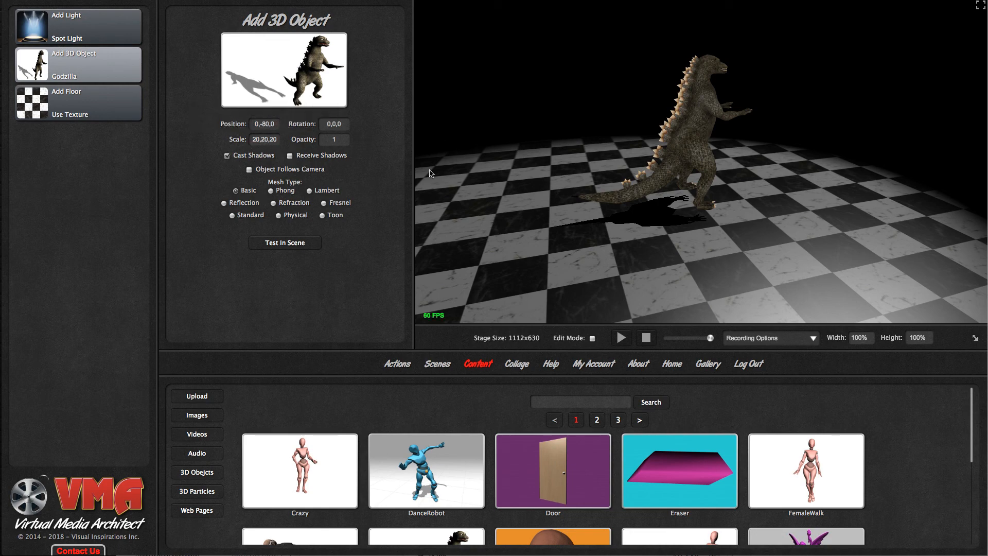
Add a Sprite action after the floor using the sprite sheet of the woman in the red dress.
left_click(398, 364)
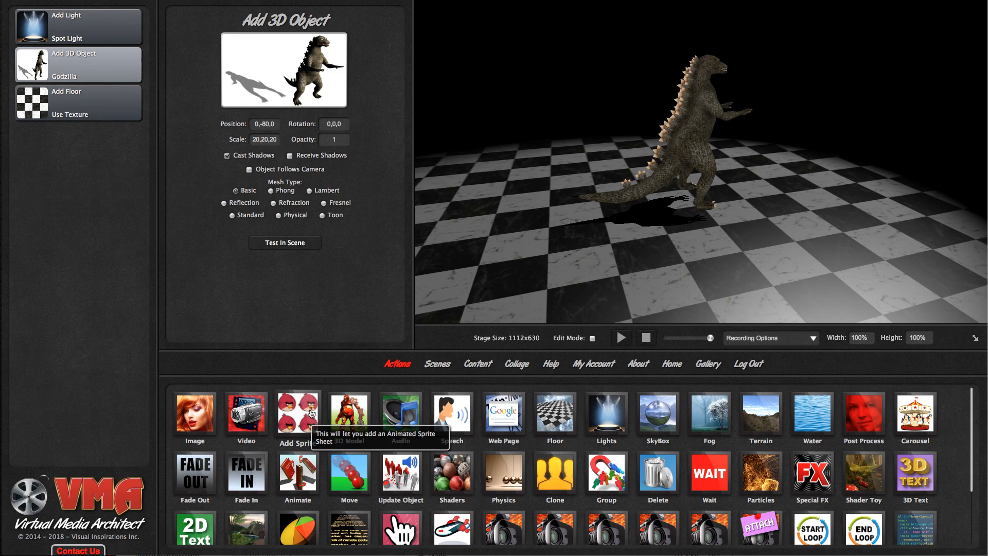
left_click_drag(312, 423, 115, 236)
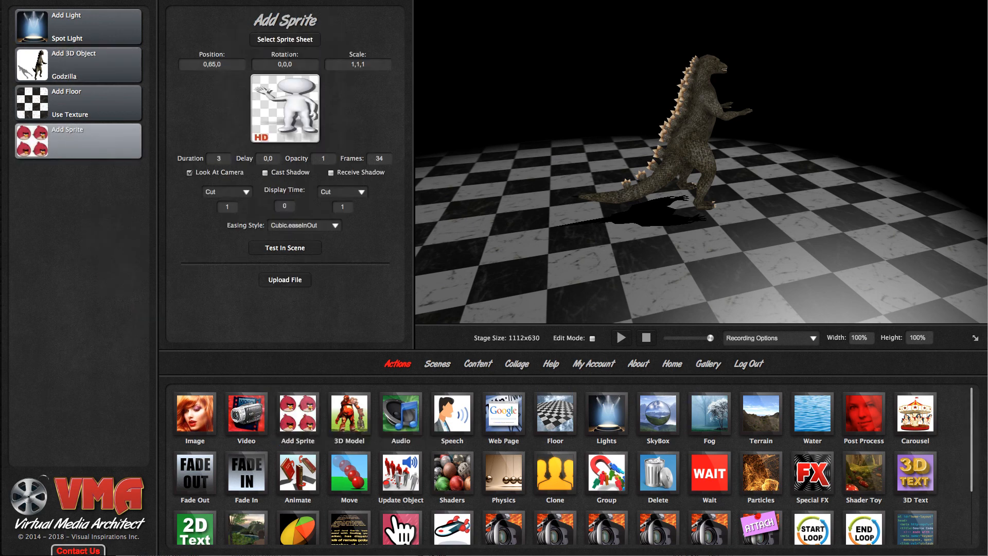
left_click(291, 41)
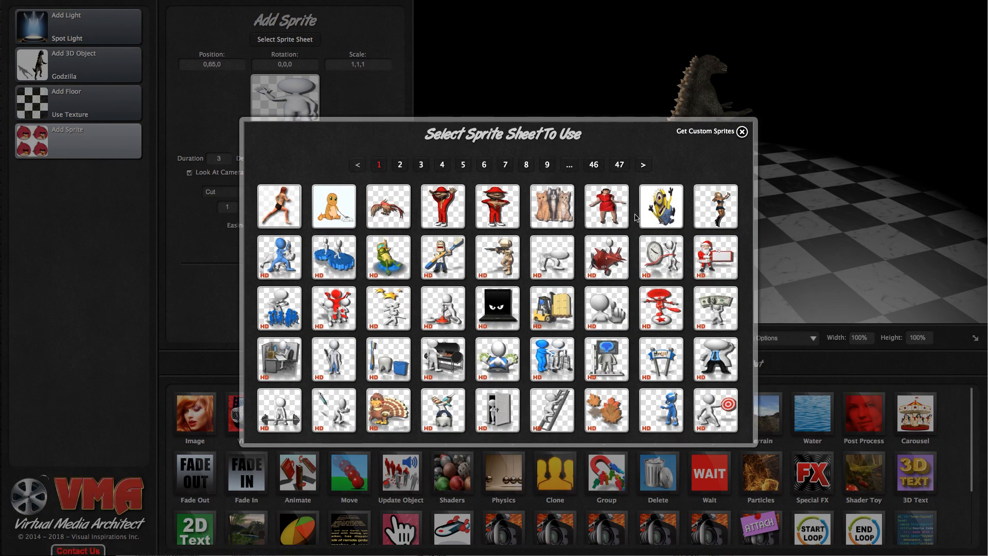
left_click(616, 212)
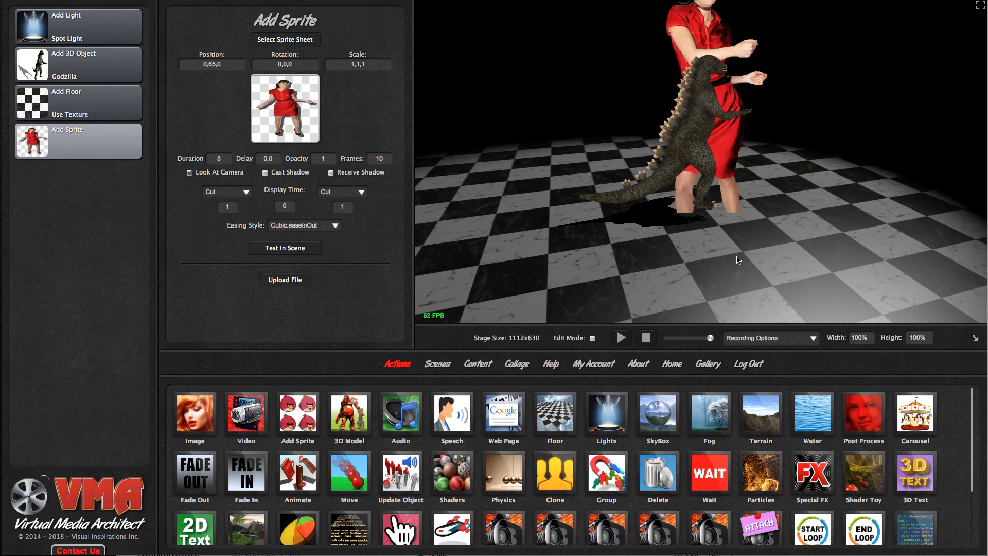
scroll(739, 257, "down", 3)
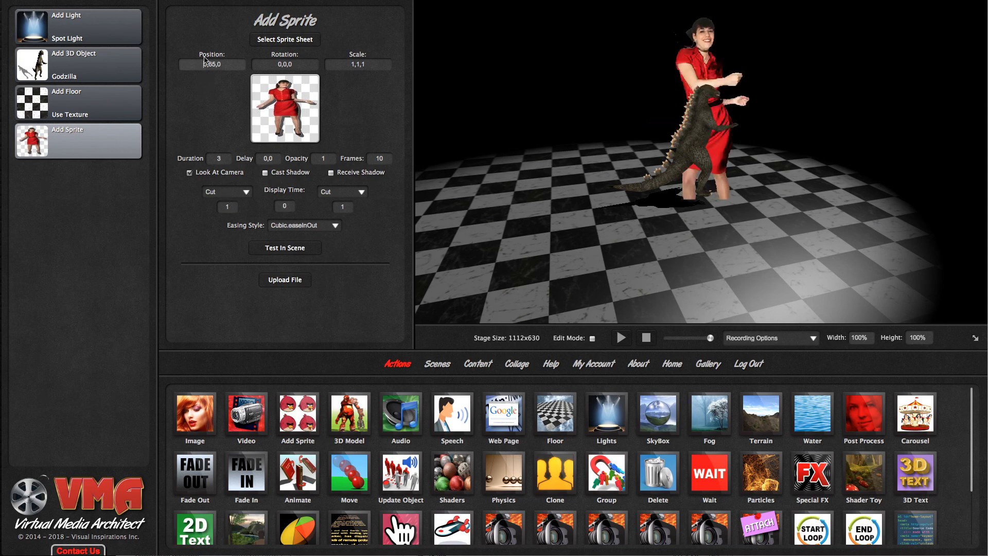
Set the sprite's position to 1100,65,0 and replay the scene from the start.
type("10")
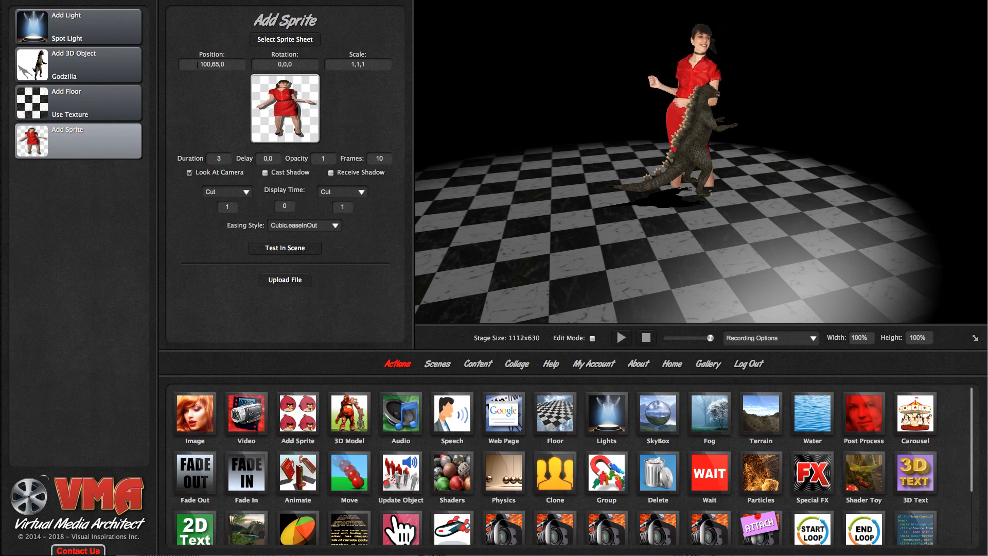
left_click(197, 64)
type("-")
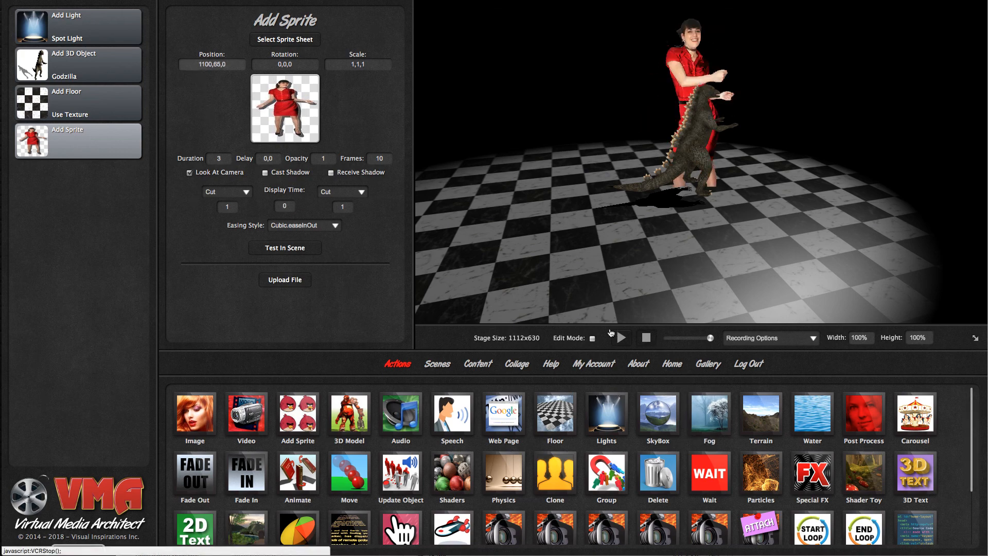
left_click(617, 335)
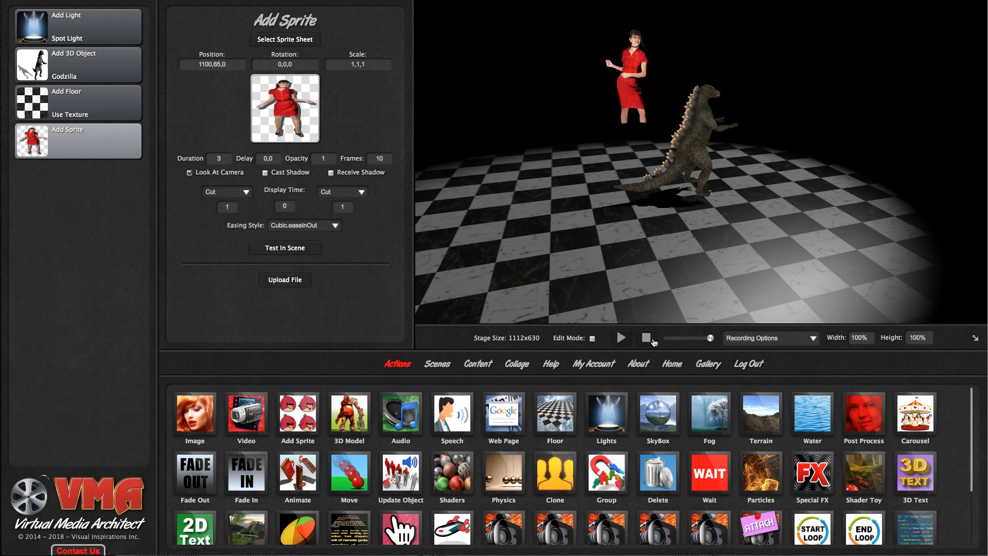
left_click(621, 338)
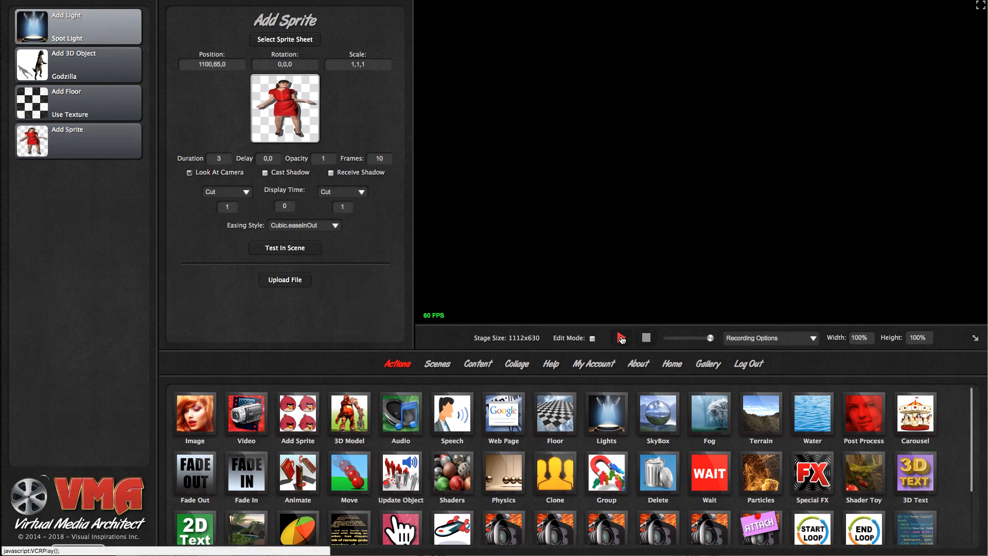